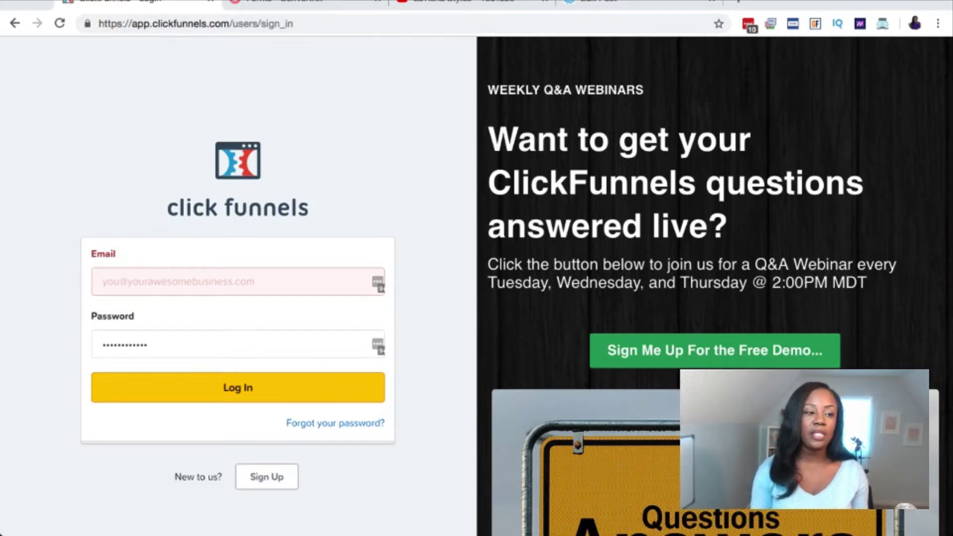
Step: Load the pasted Webinar Share Funnel share link in place of the sign-in page address
key(ctrl+l)
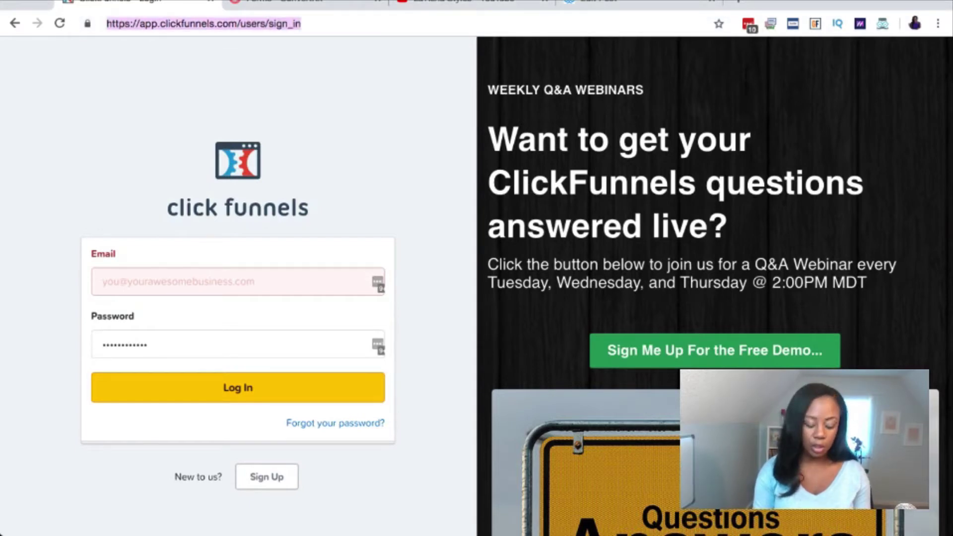
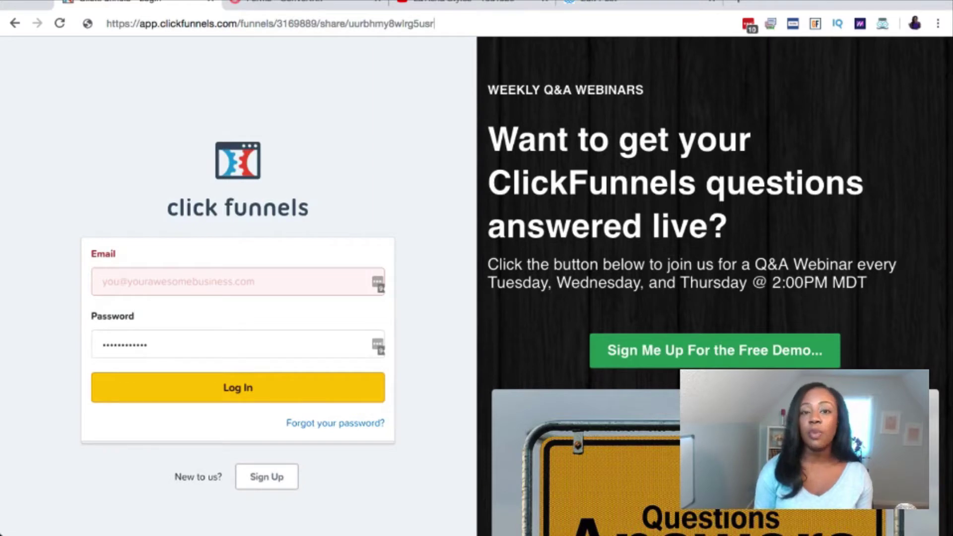
key(Return)
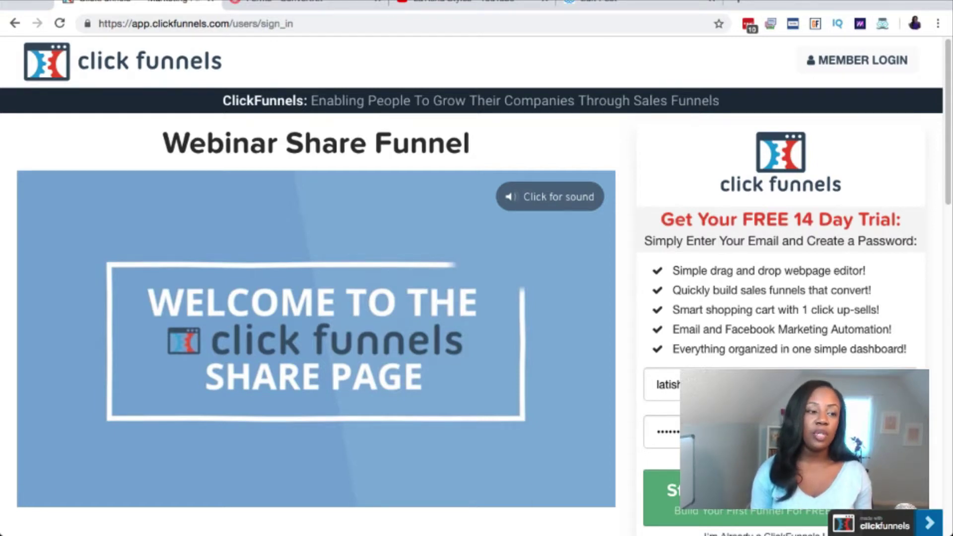
Step: Scroll through the shared Webinar Share Funnel page to review it
scroll(476, 286, down, 4)
scroll(477, 286, down, 4)
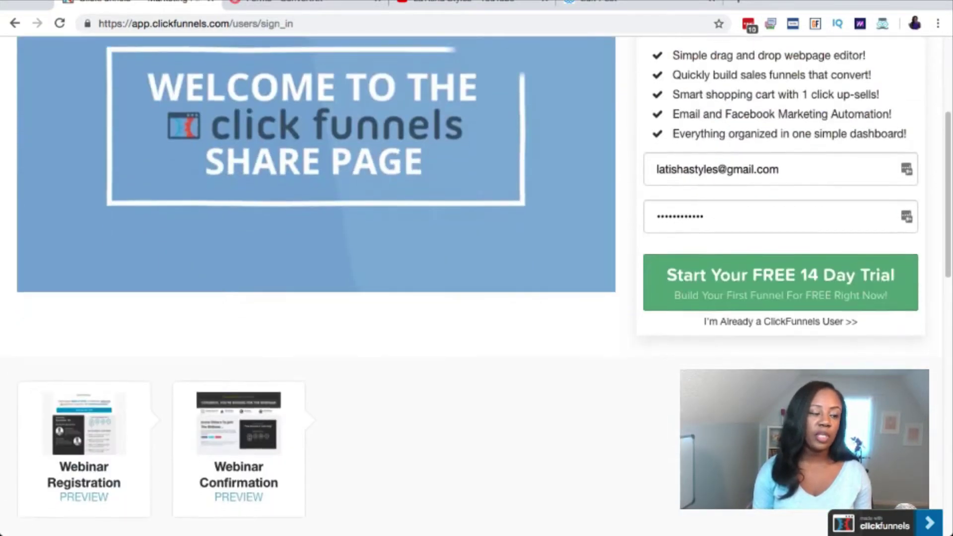
scroll(695, 520, down, 3)
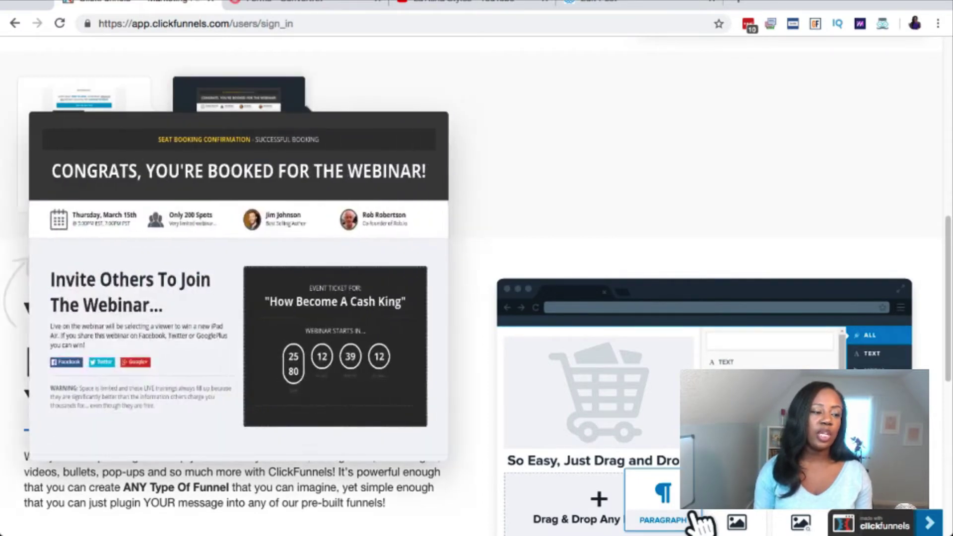
scroll(477, 268, down, 9)
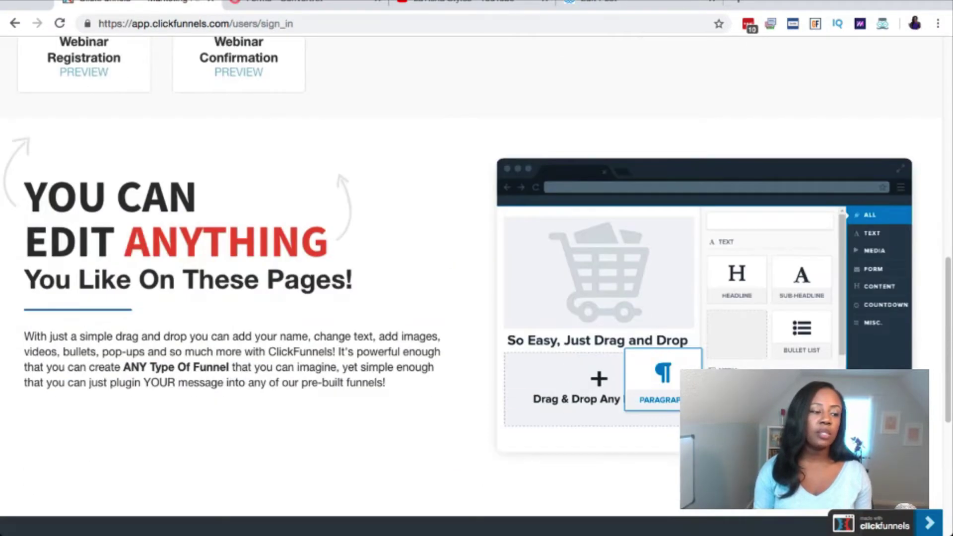
scroll(477, 268, up, 15)
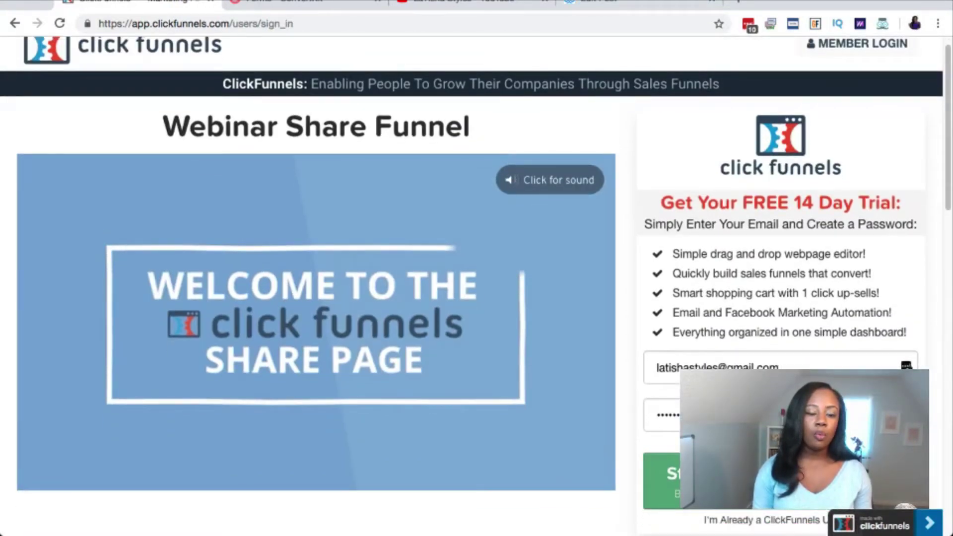
Step: Clear the pre-filled email and password from the sign-up form, then start a blank tab
triple_click(745, 376)
key(BackSpace)
key(Tab)
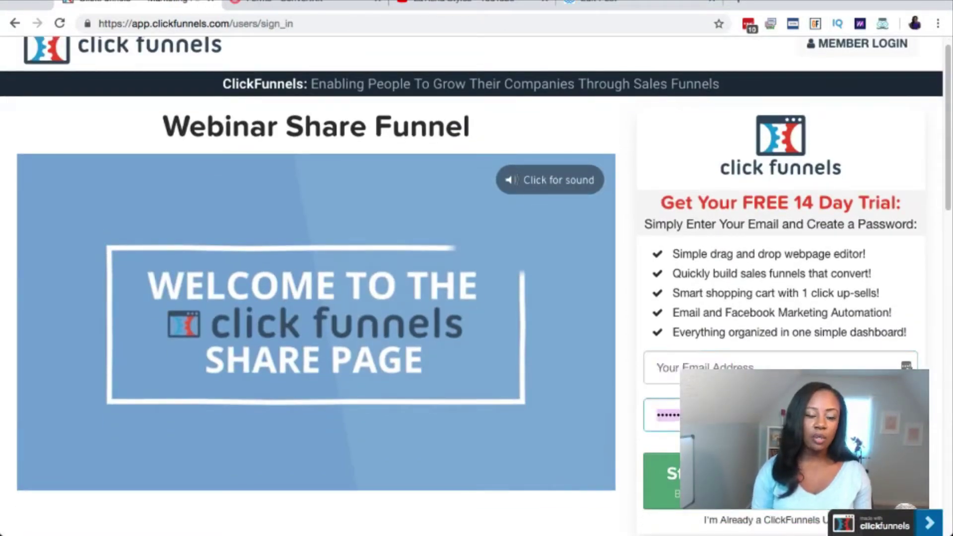
key(BackSpace)
key(Tab)
scroll(477, 286, down, 3)
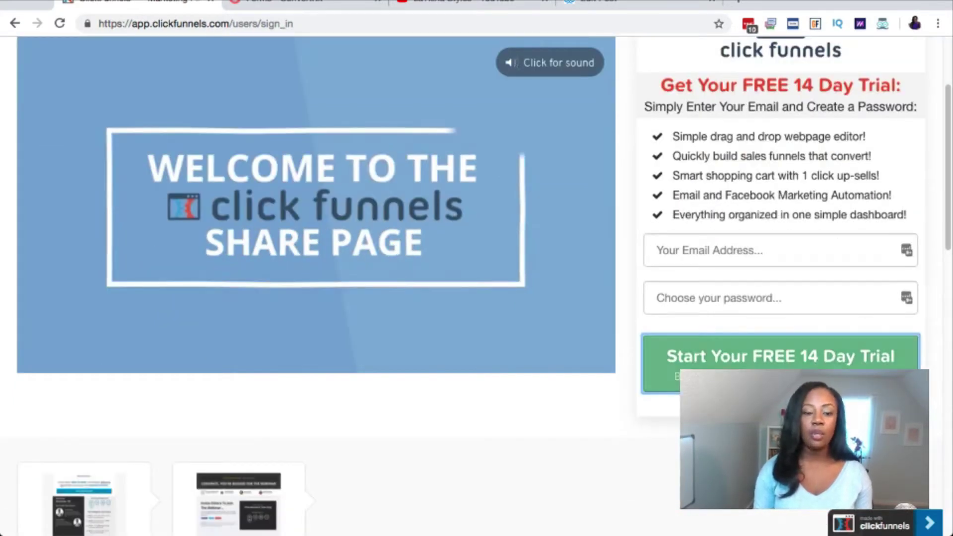
scroll(477, 286, up, 1)
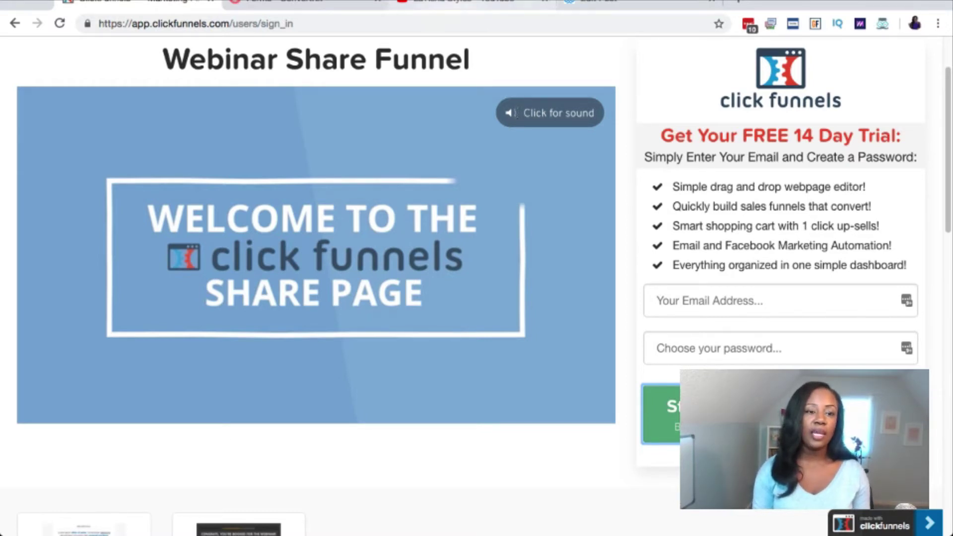
key(ctrl+t)
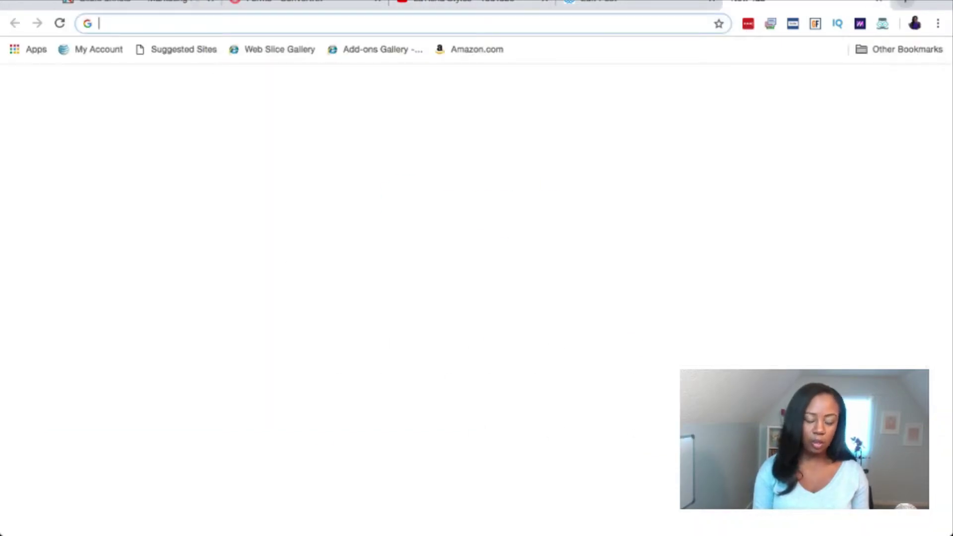
Step: Sign in at app.clickfunnels.com and open the imported Webinar Share Funnel
text(app.c)
key(Return)
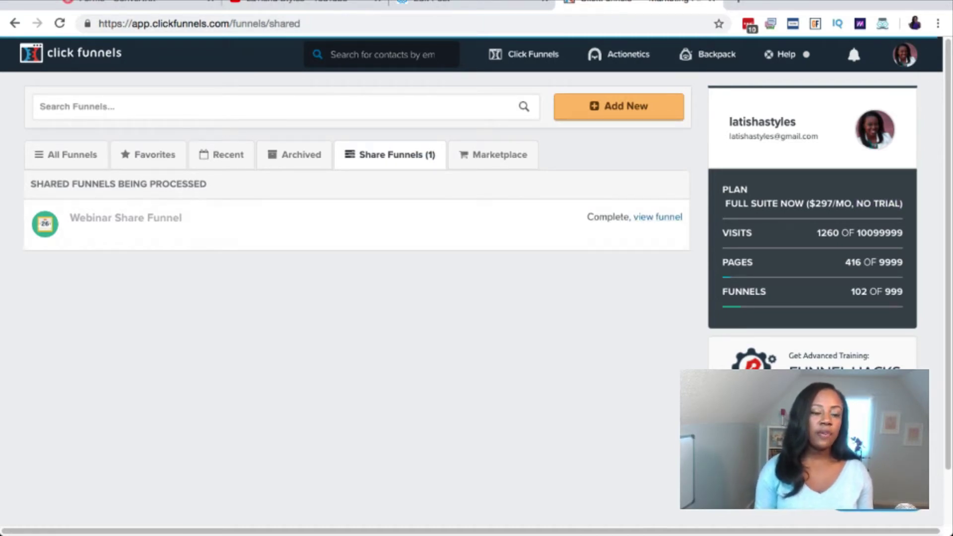
click(658, 217)
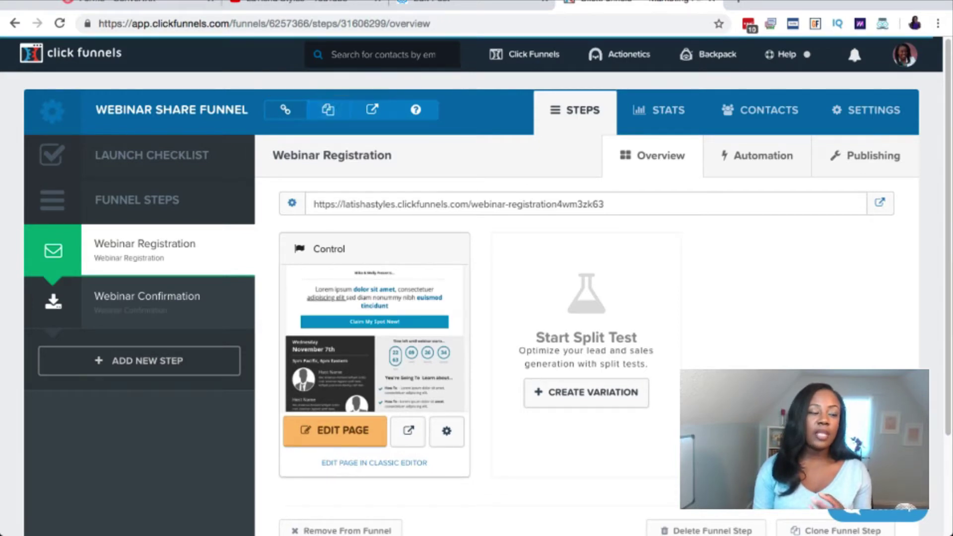
Step: Copy the funnel URL, view the live Webinar Registration page in a new tab, then add a blank tab
click(328, 109)
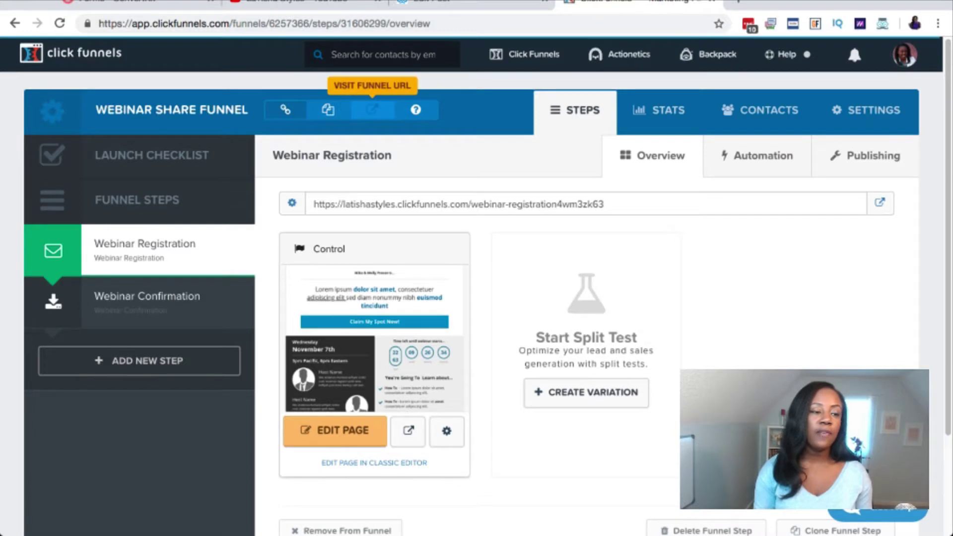
click(372, 109)
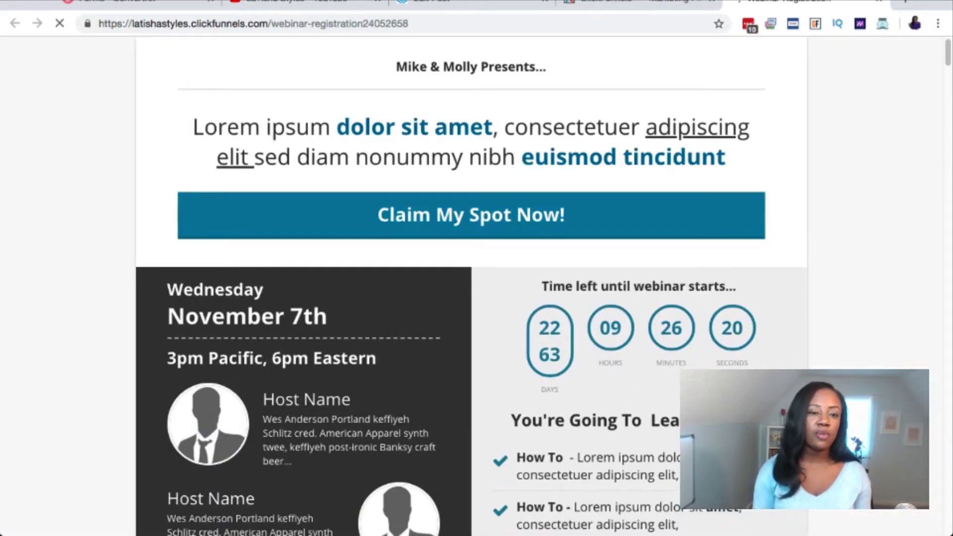
scroll(471, 286, down, 8)
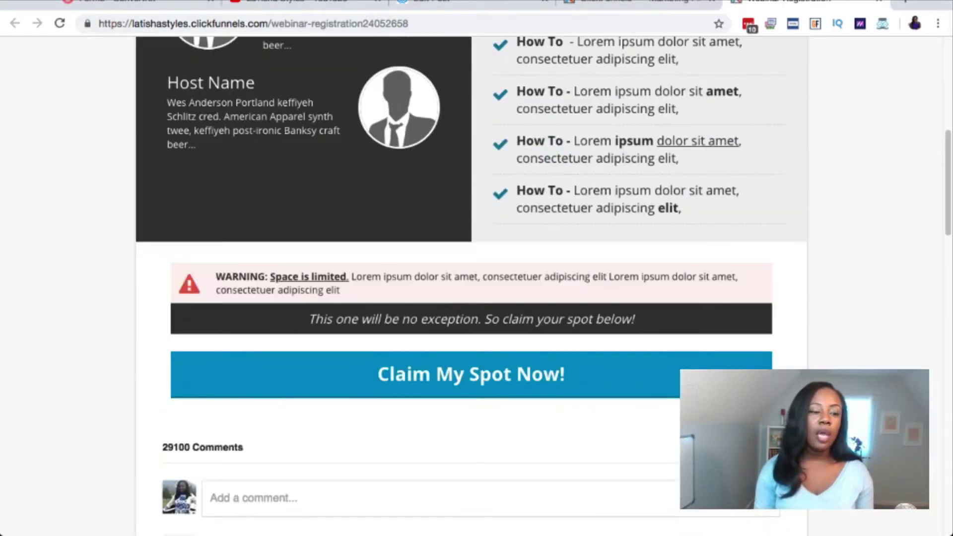
scroll(471, 286, up, 9)
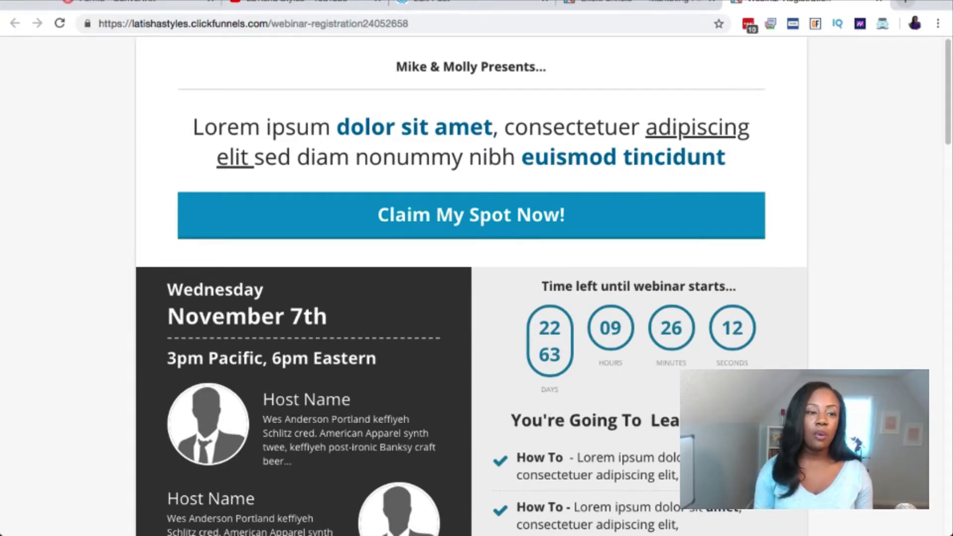
click(906, 3)
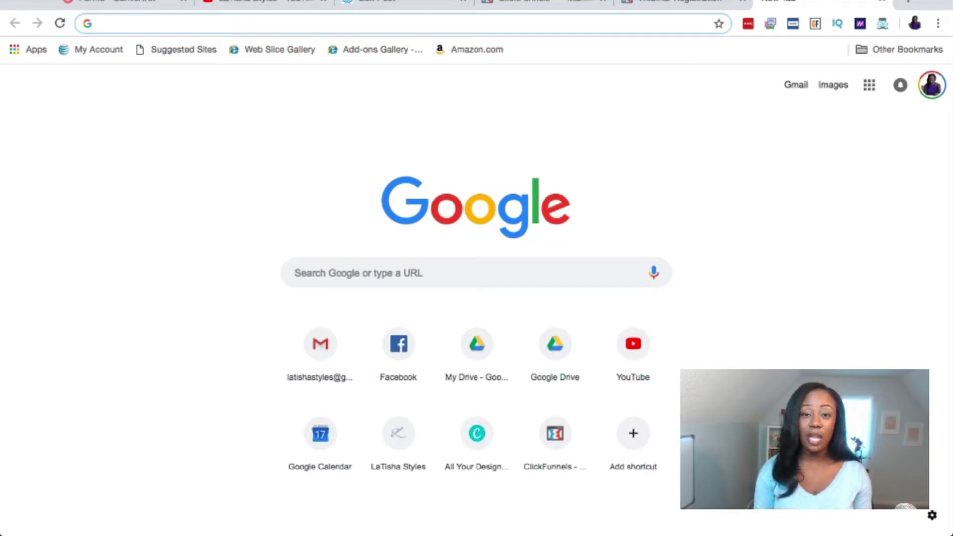
Step: Load youvegotclients.com/anti-webinar-registration and scroll through the example registration page
text(youvegotclients.com/anti-webinar-registration)
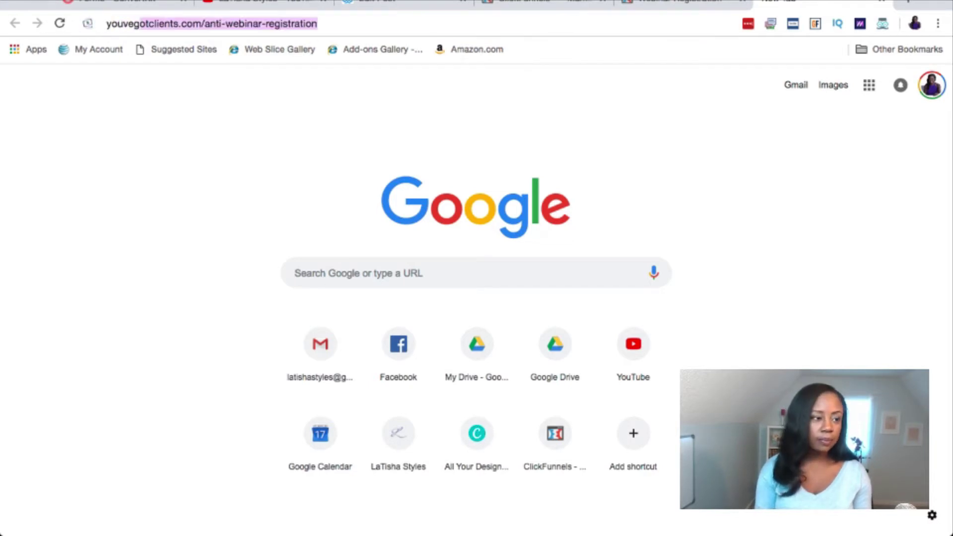
key(Return)
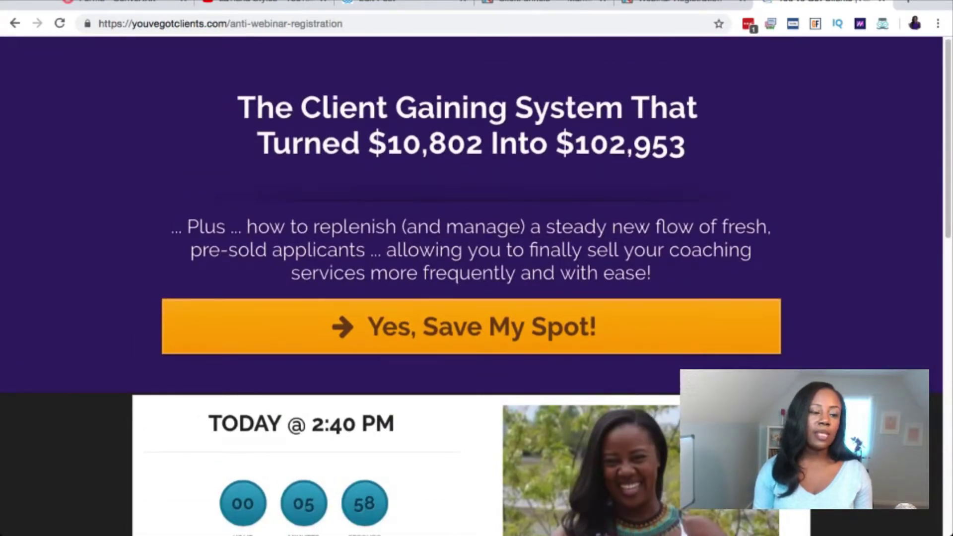
scroll(471, 287, down, 2)
scroll(471, 286, down, 4)
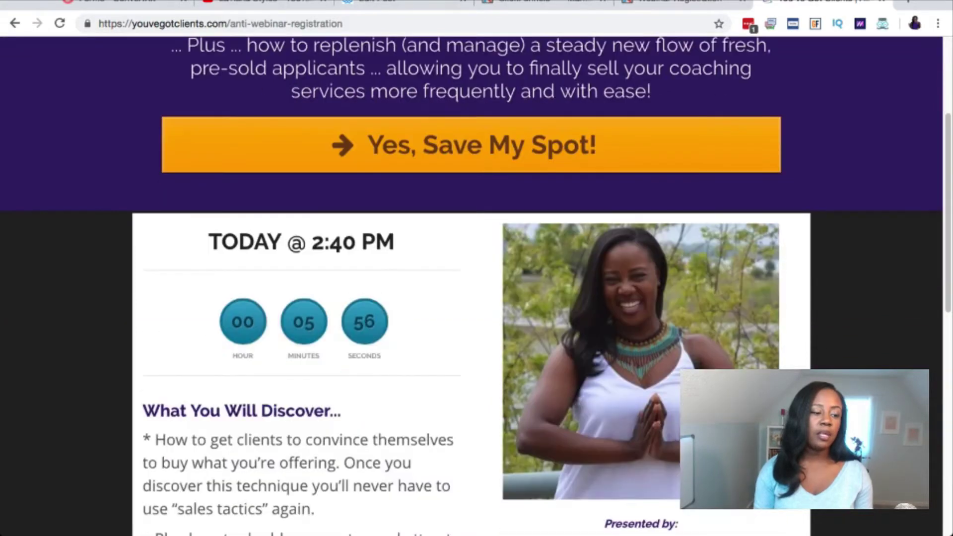
scroll(471, 287, down, 2)
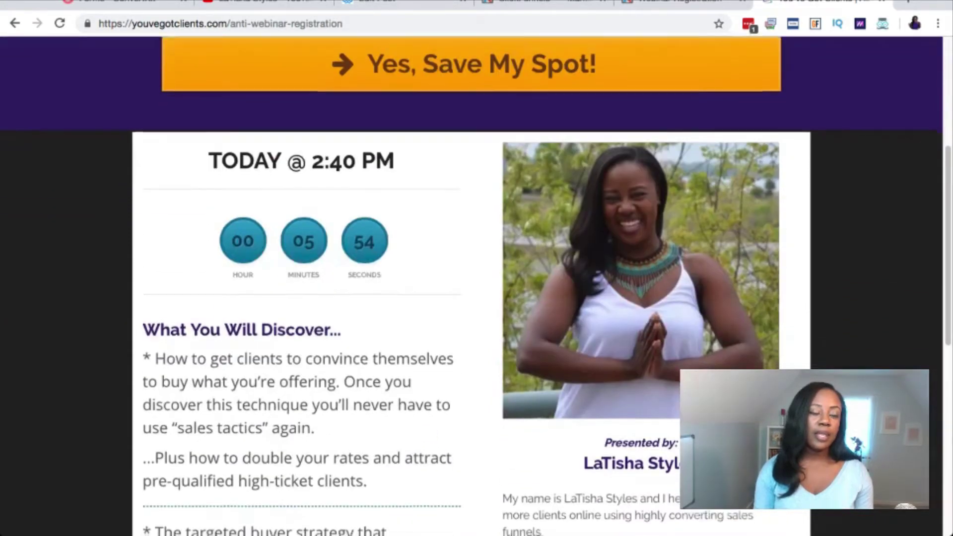
scroll(472, 287, down, 5)
scroll(471, 287, down, 2)
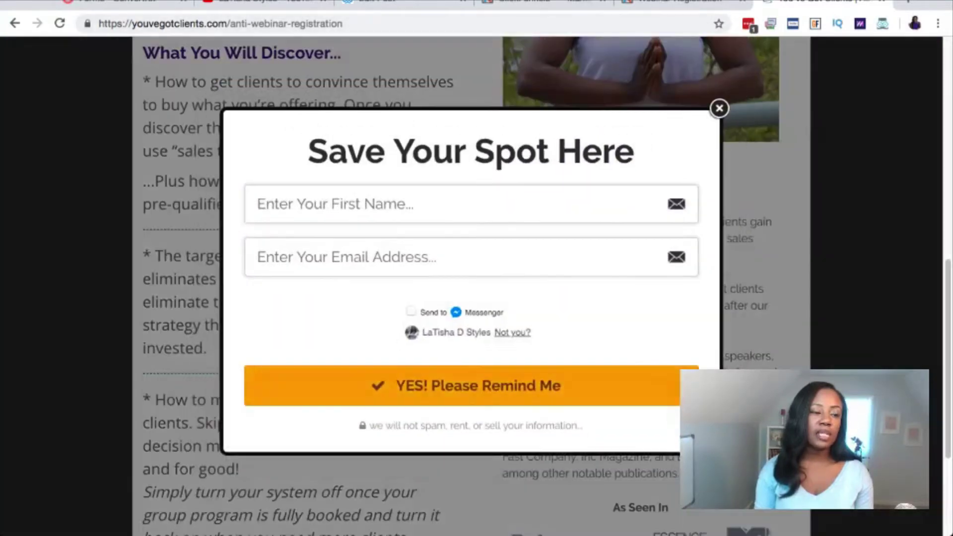
Step: Dismiss the Save Your Spot Here popup, review the rest of the page, and close the example tab
key(Escape)
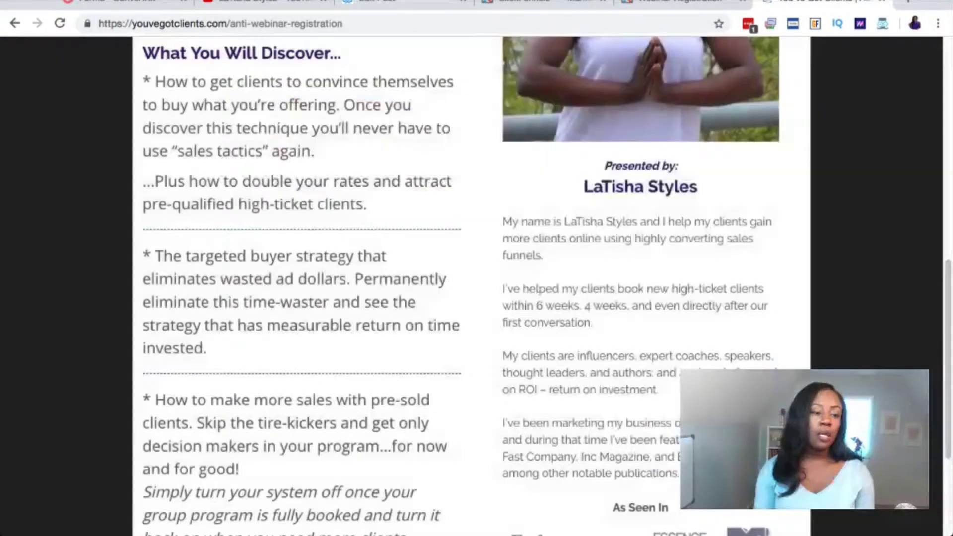
scroll(472, 286, down, 4)
scroll(471, 287, up, 10)
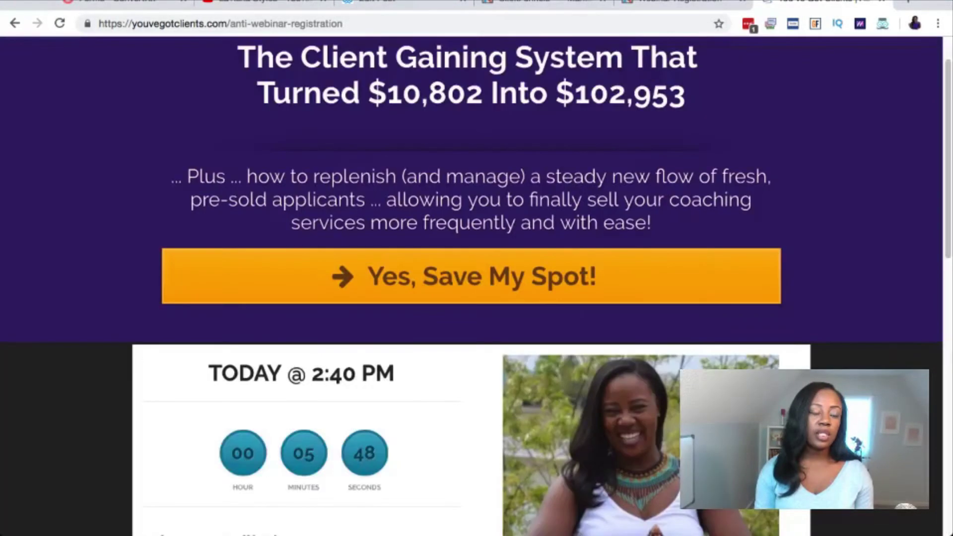
scroll(471, 286, down, 1)
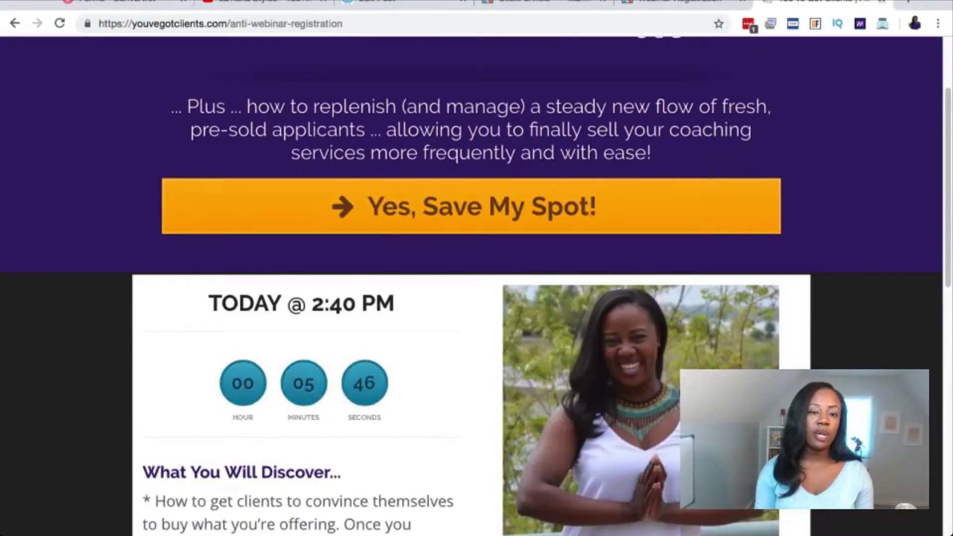
key(ctrl+w)
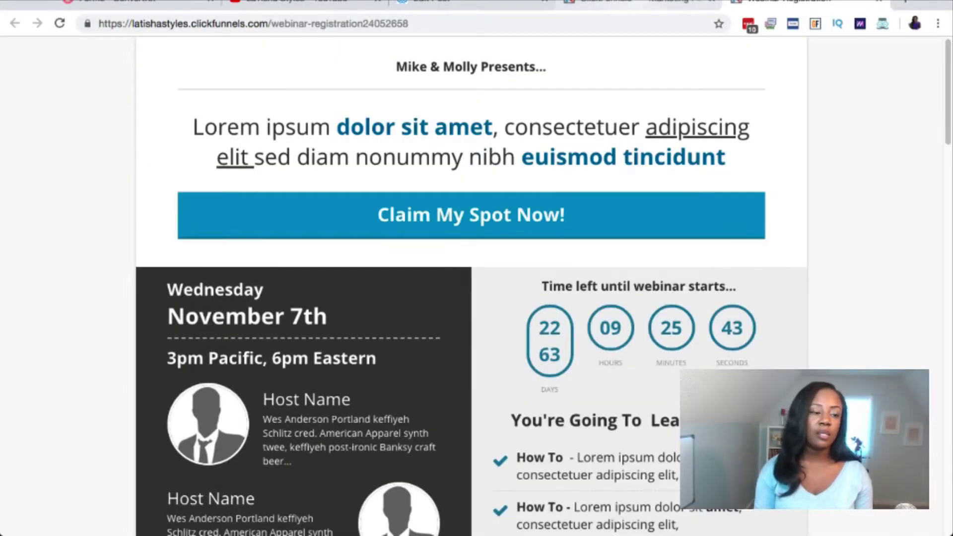
Step: Scroll the registration preview, then return to the Webinar Share Funnel in ClickFunnels
scroll(472, 287, down, 3)
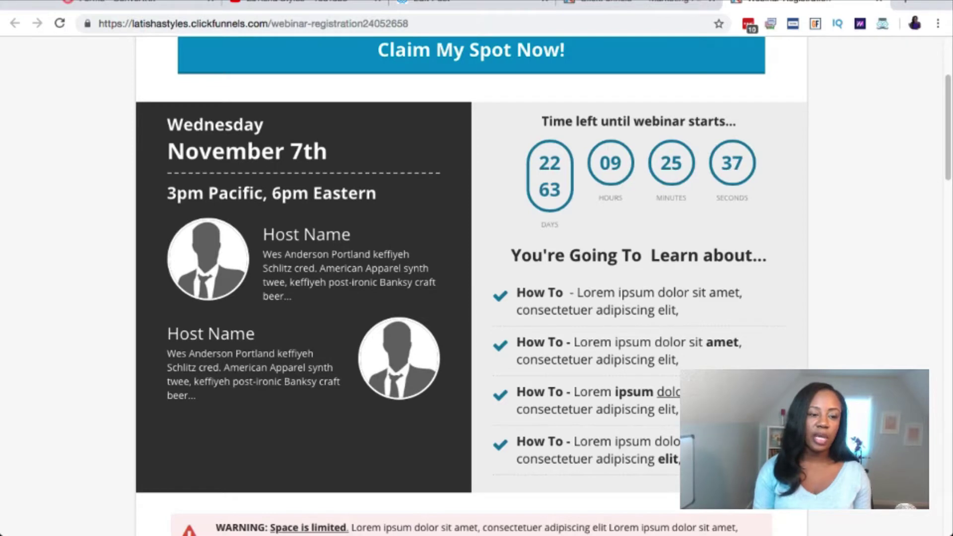
scroll(472, 286, down, 4)
scroll(472, 286, up, 7)
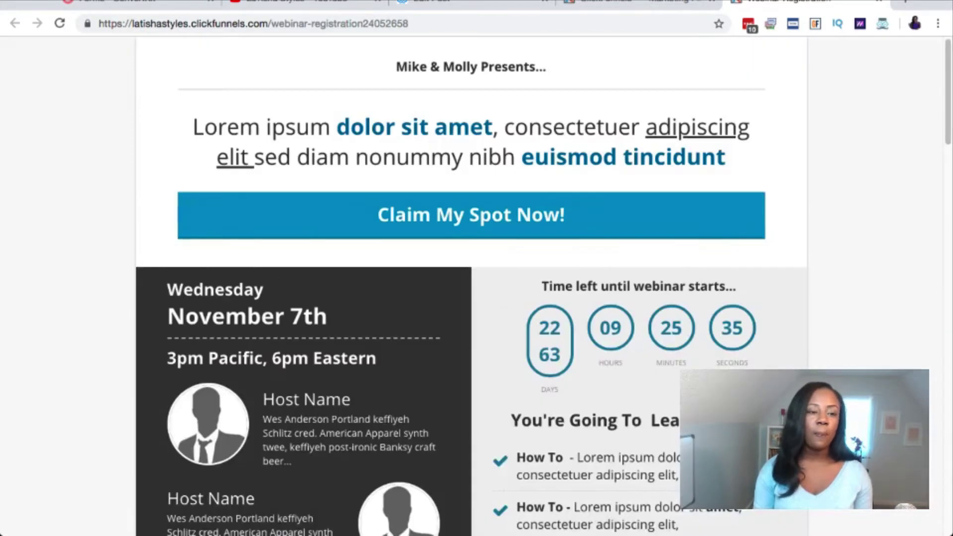
click(640, 4)
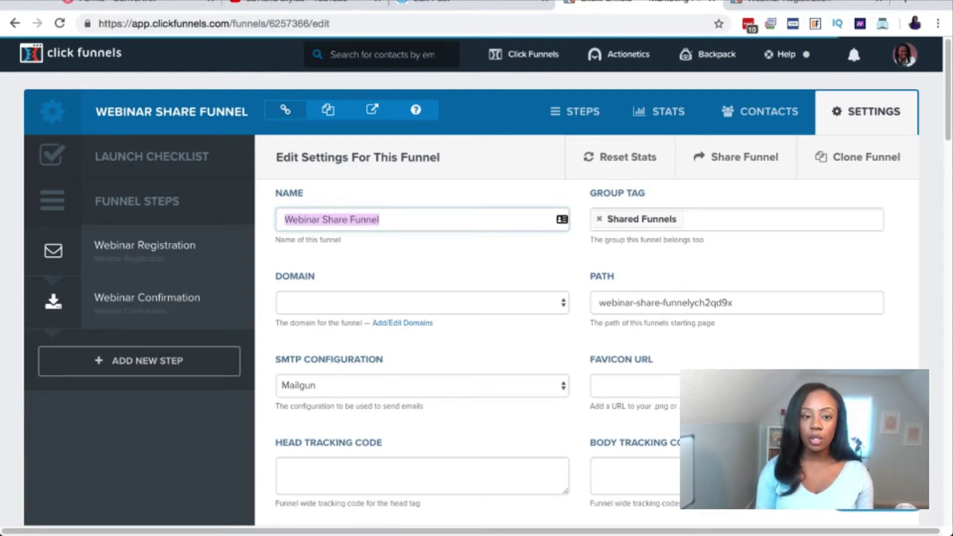
Step: Rename the funnel 'CF Demo Webinar Share Funnel' and set its path to cf-demo-webinar
text(CF Demo)
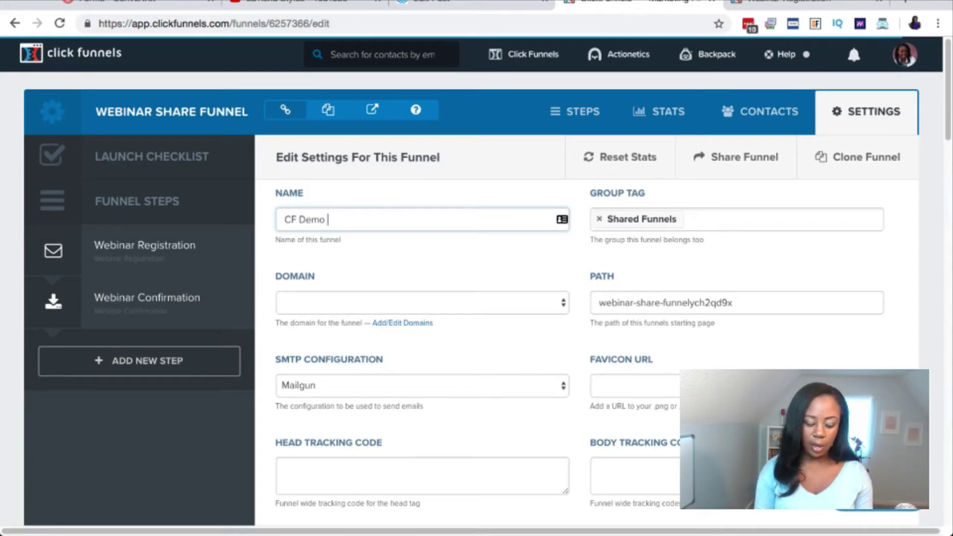
text( Webinar Share F)
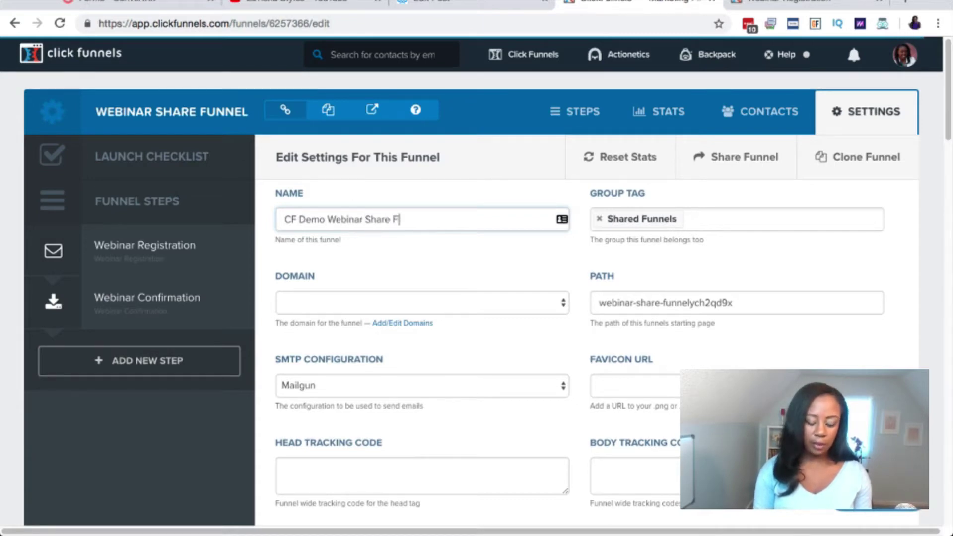
text(unnel)
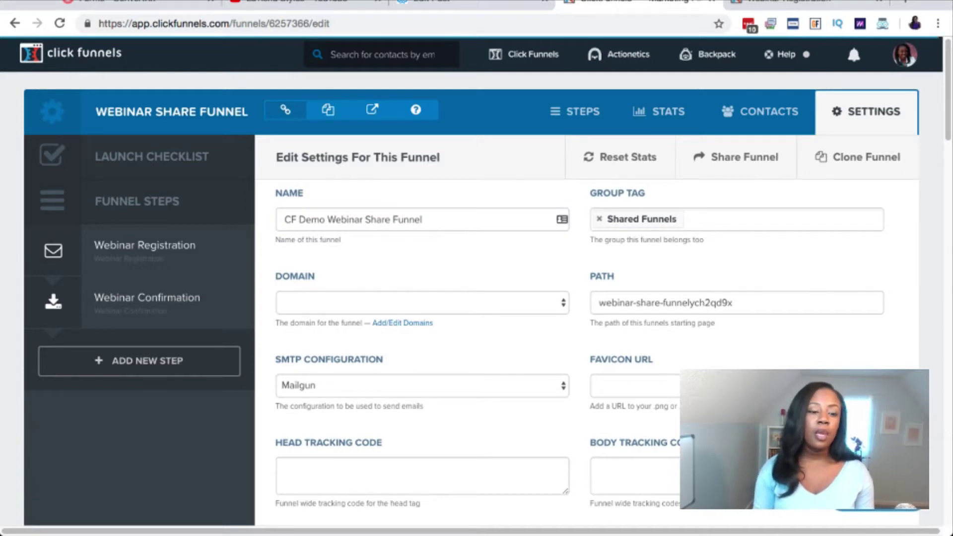
drag(598, 302, 733, 302)
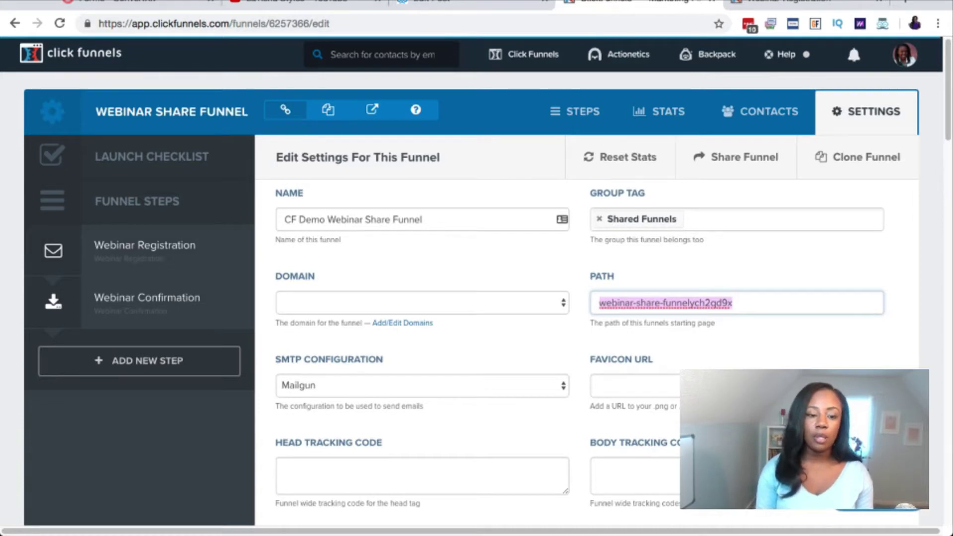
text(webinar)
key(BackSpace)
key(BackSpace)
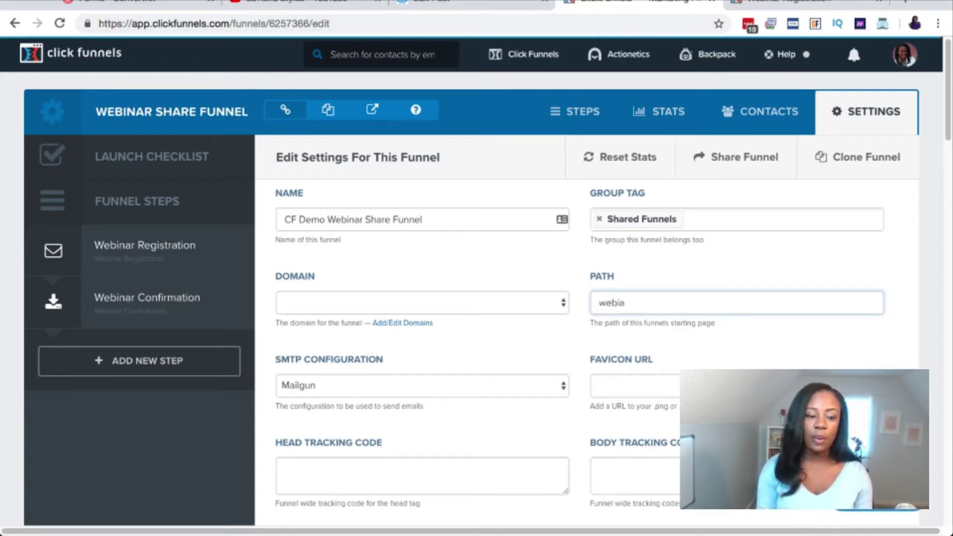
text(ar)
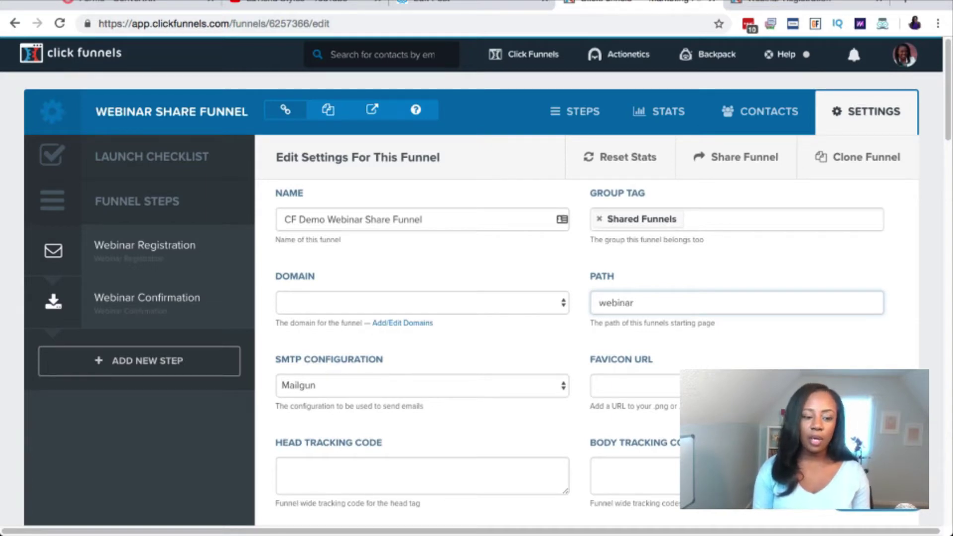
key(ctrl+a)
text(cf-)
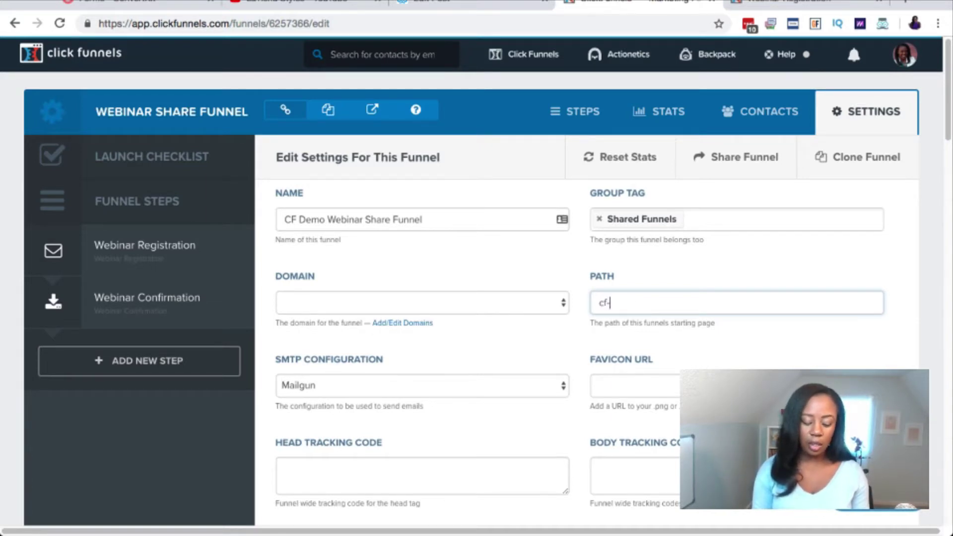
text(demo-webinar)
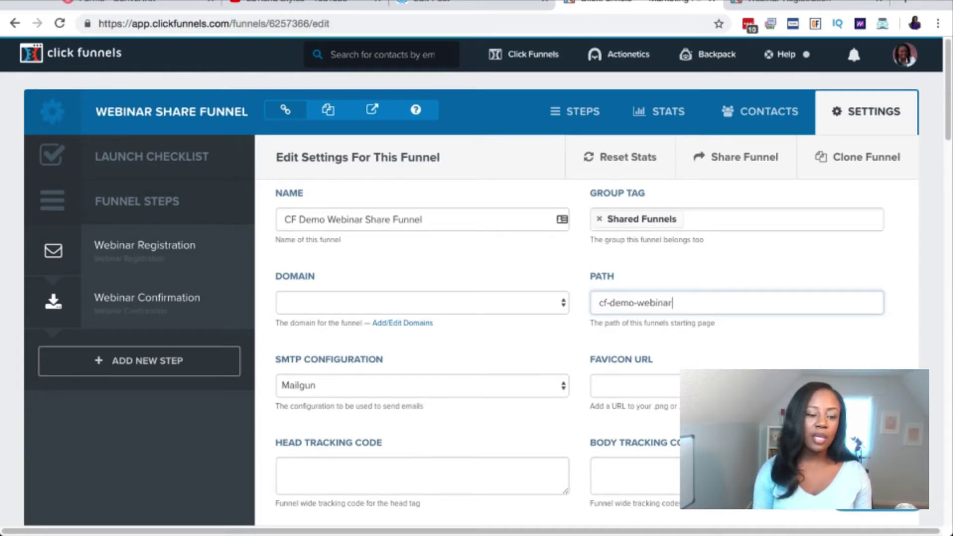
key(ctrl+shift+Left)
key(ctrl+shift+Left)
key(ctrl+shift+Left)
key(ctrl+c)
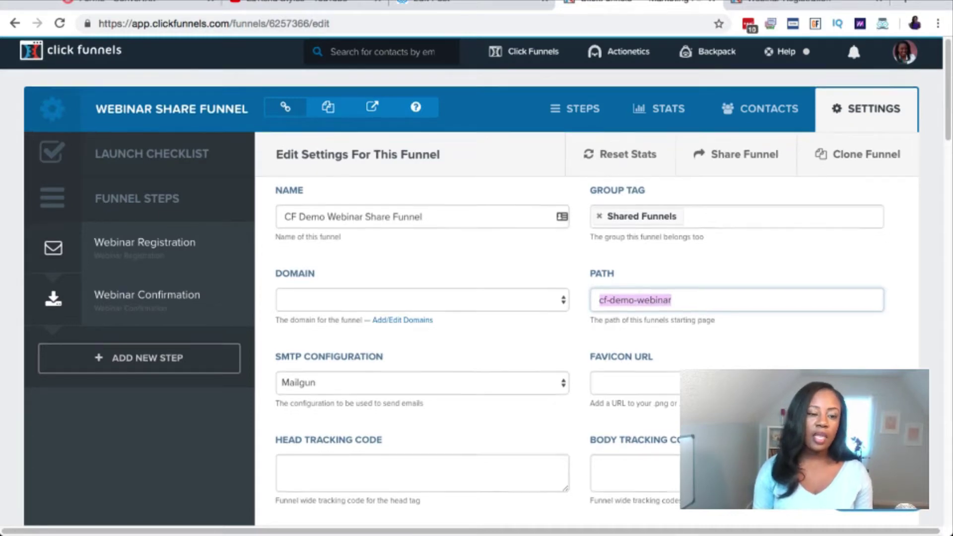
scroll(477, 278, down, 2)
scroll(477, 278, down, 15)
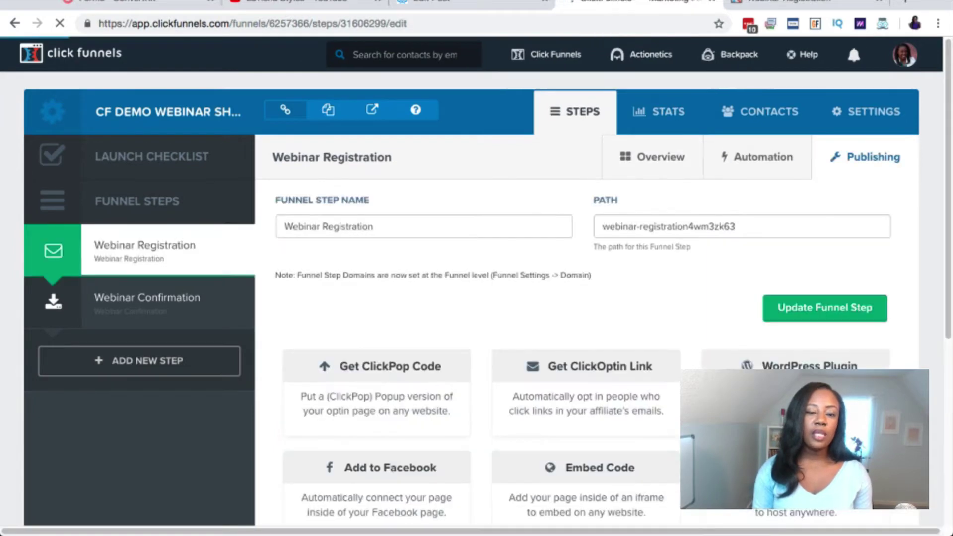
Step: Name the registration step 'CF Demo Webinar' with path cf-demo-webinar1 and save it
click(373, 227)
key(ctrl+a)
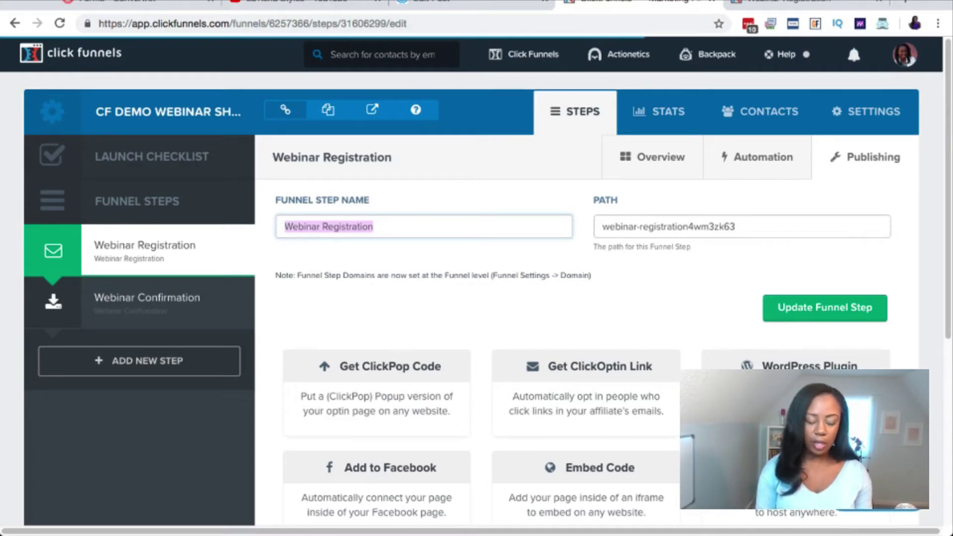
text(CF)
key(BackSpace)
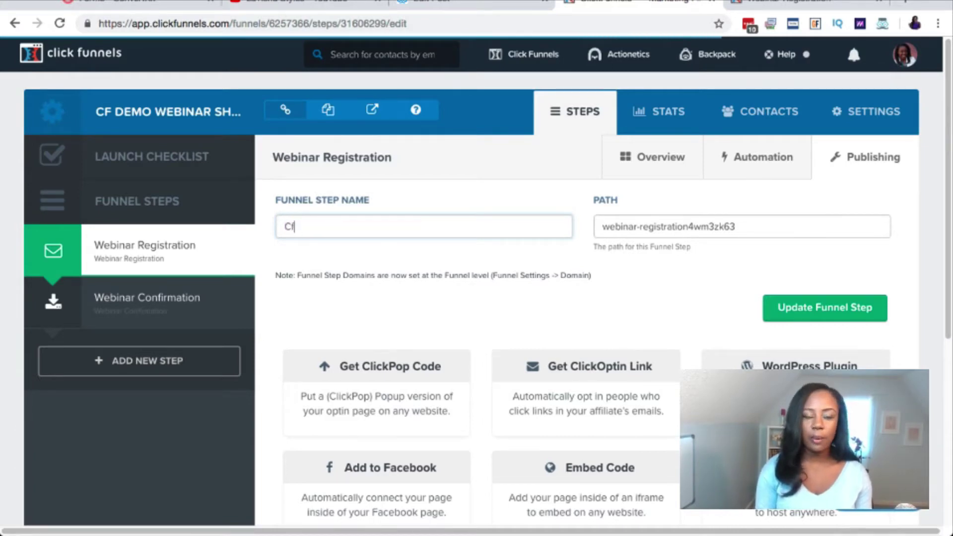
text(F)
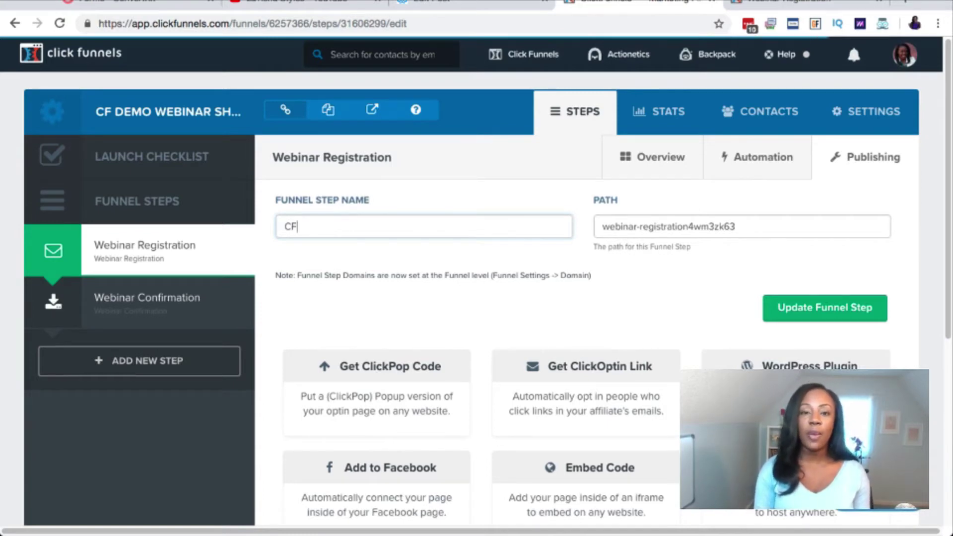
text( D)
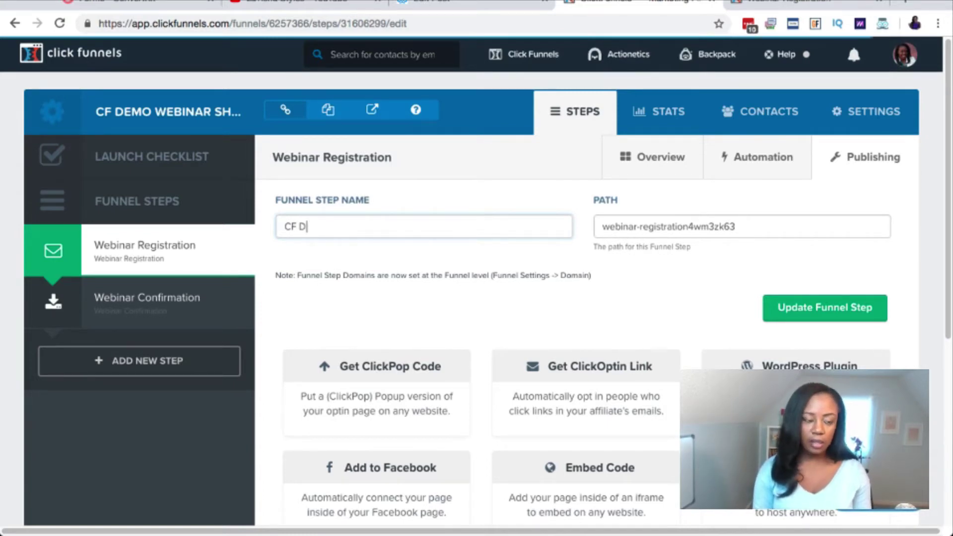
text(emo)
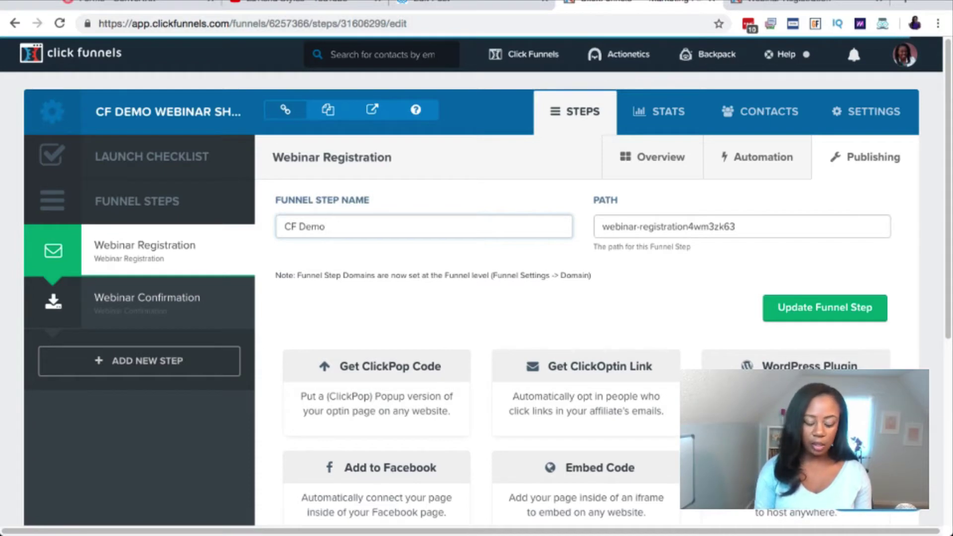
text( Webinar)
key(Tab)
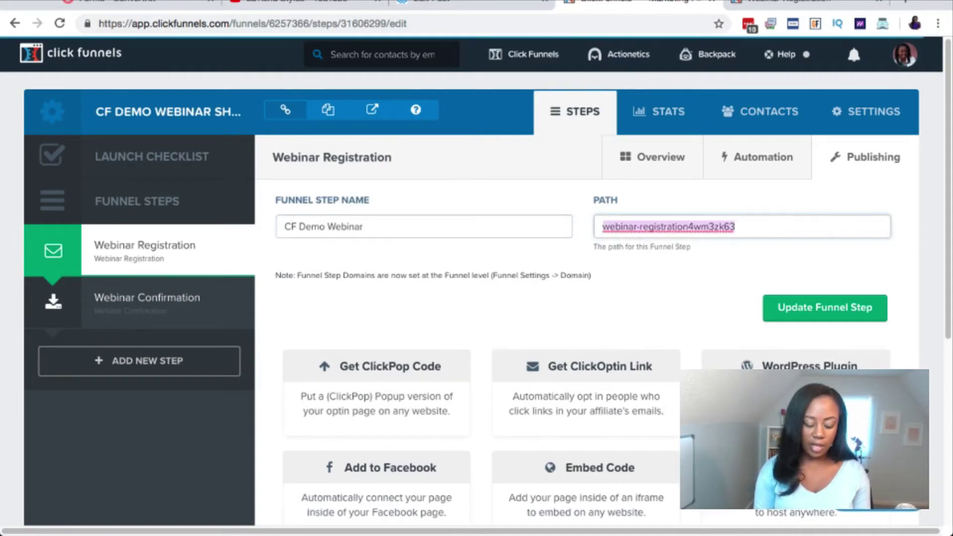
key(ctrl+v)
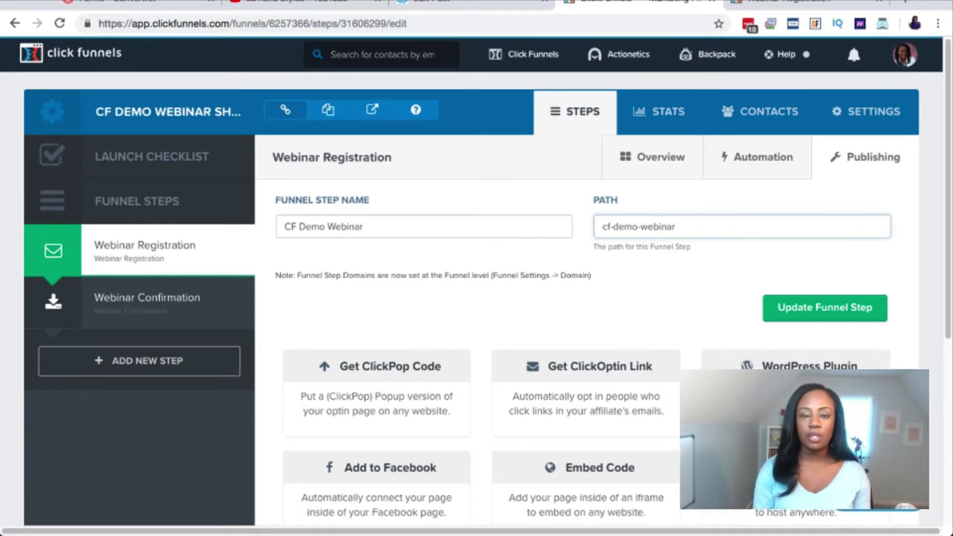
text(1)
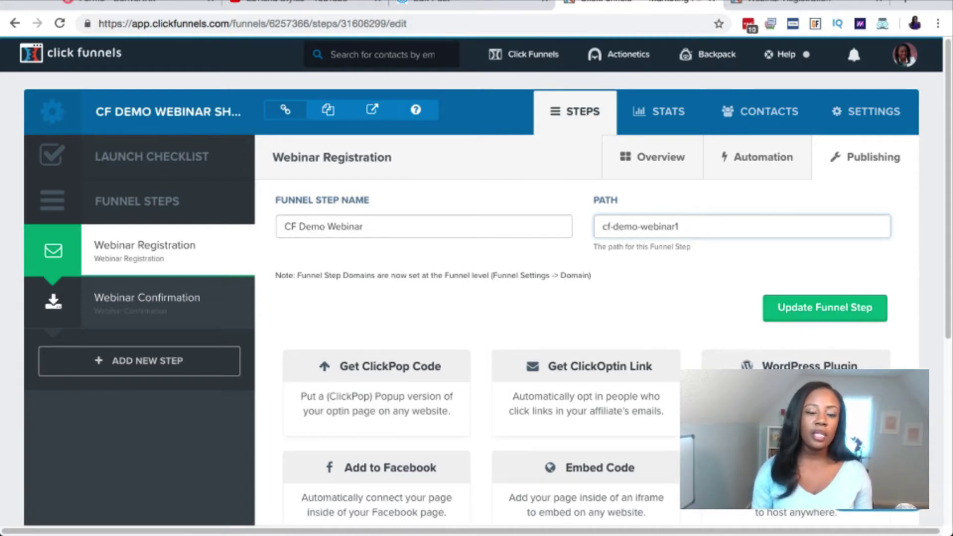
key(Return)
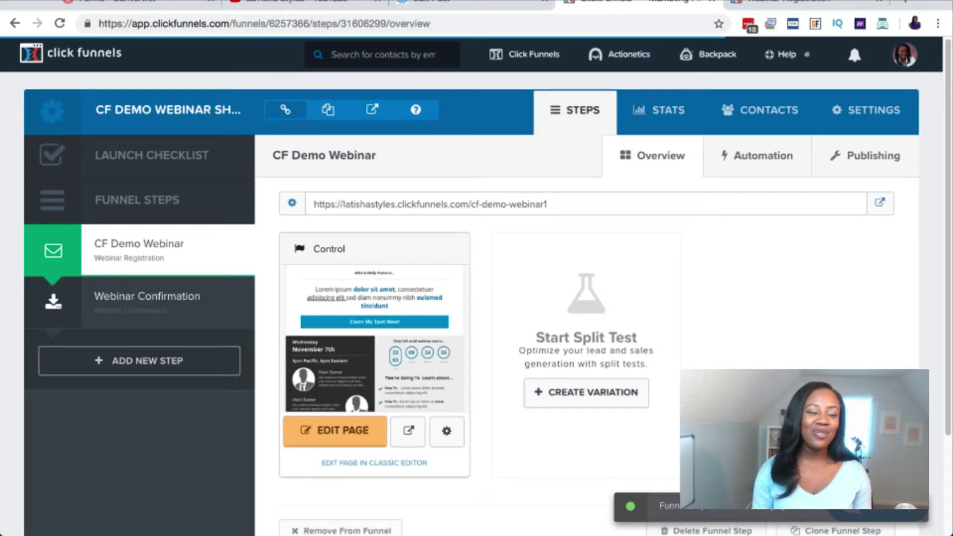
Step: Scroll down to the Control page preview and open its Edit Page settings
scroll(477, 286, down, 1)
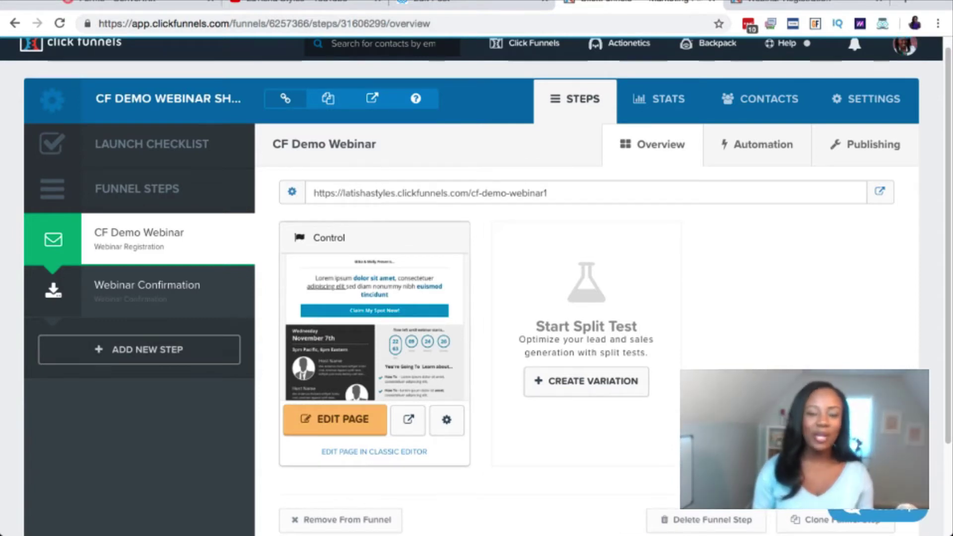
scroll(475, 286, down, 1)
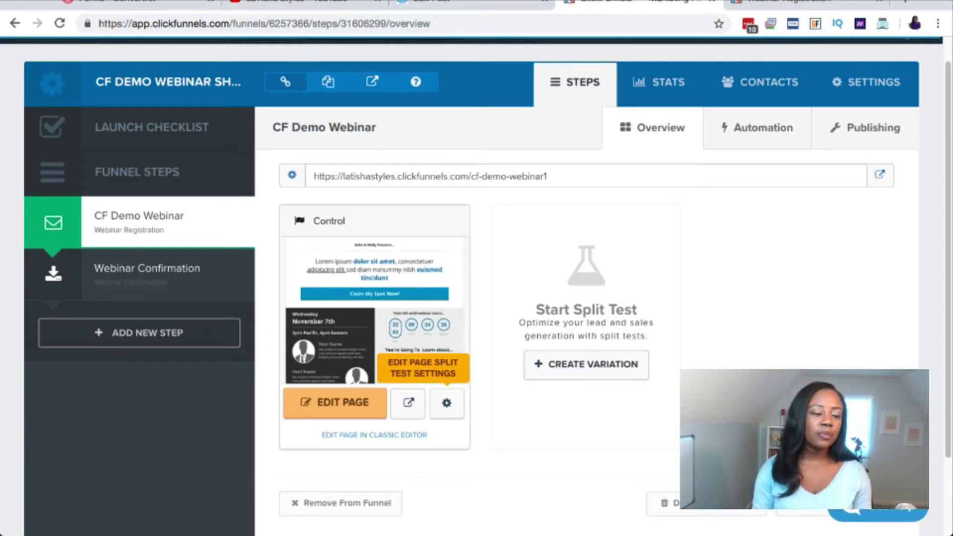
click(447, 403)
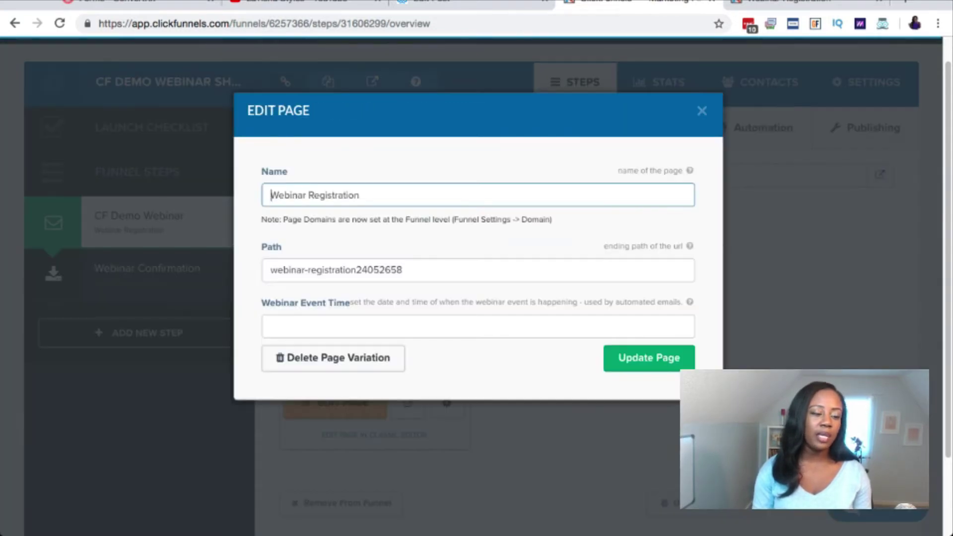
Step: Set the page path to cf-demo-webinar-1, name the page 'CF Demo Registration', and save
double_click(355, 269)
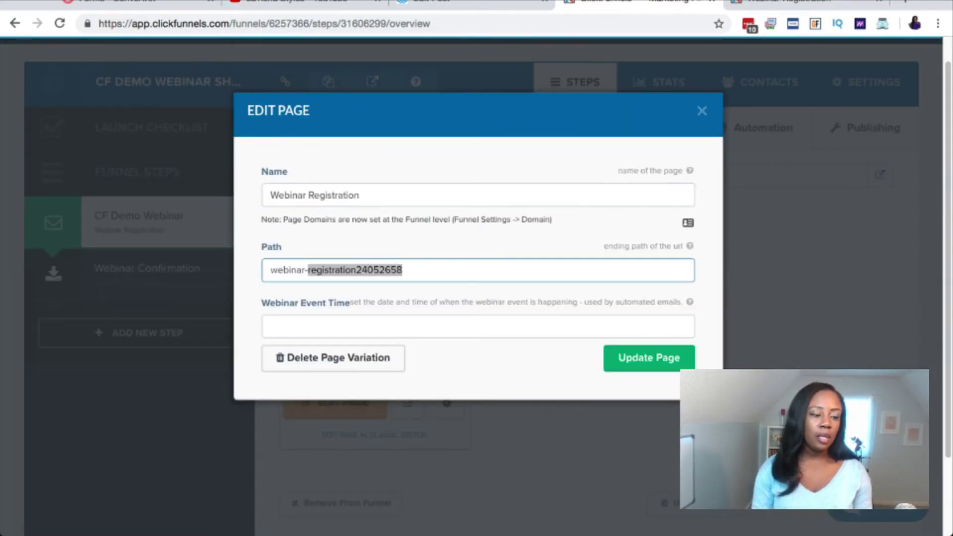
key(ctrl+a)
text(cf-demo-webinar)
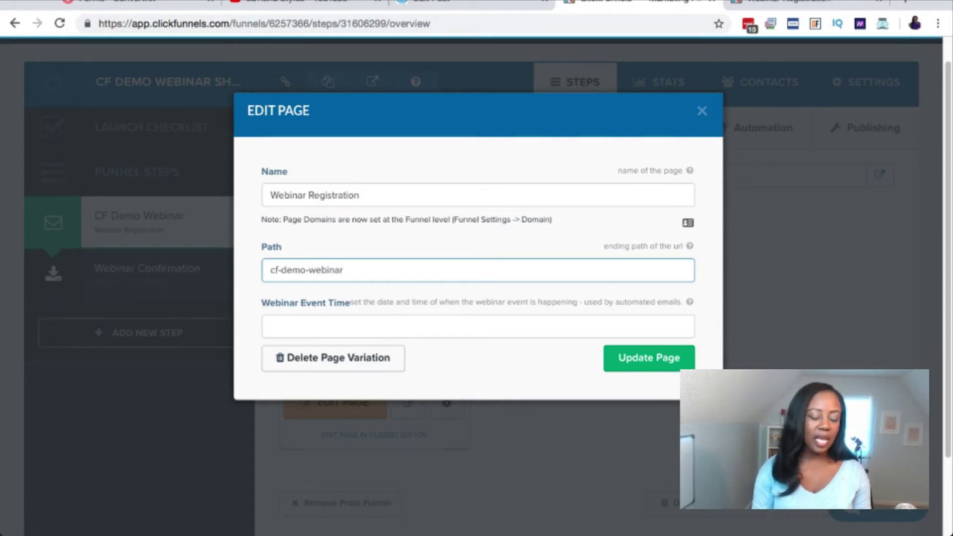
text(-1)
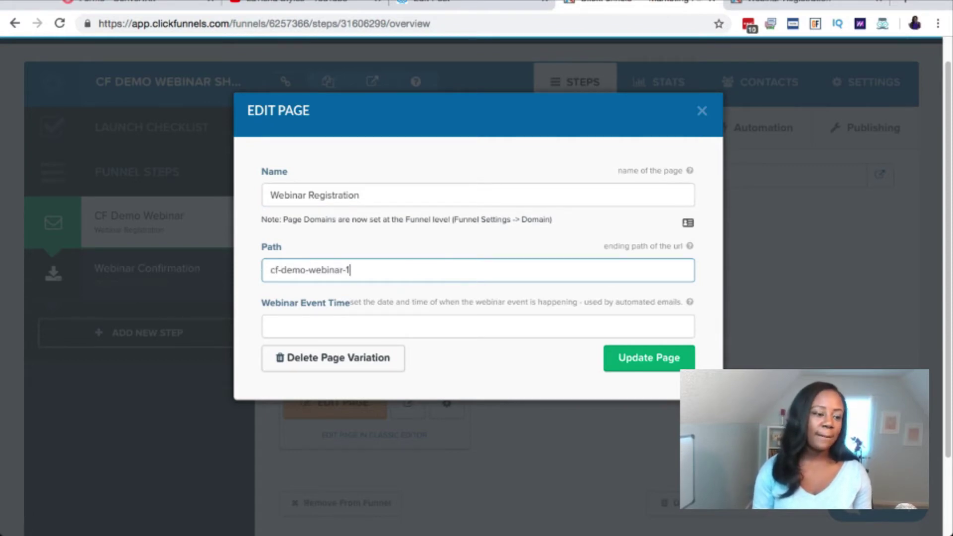
key(shift+Tab)
text(CF Demo )
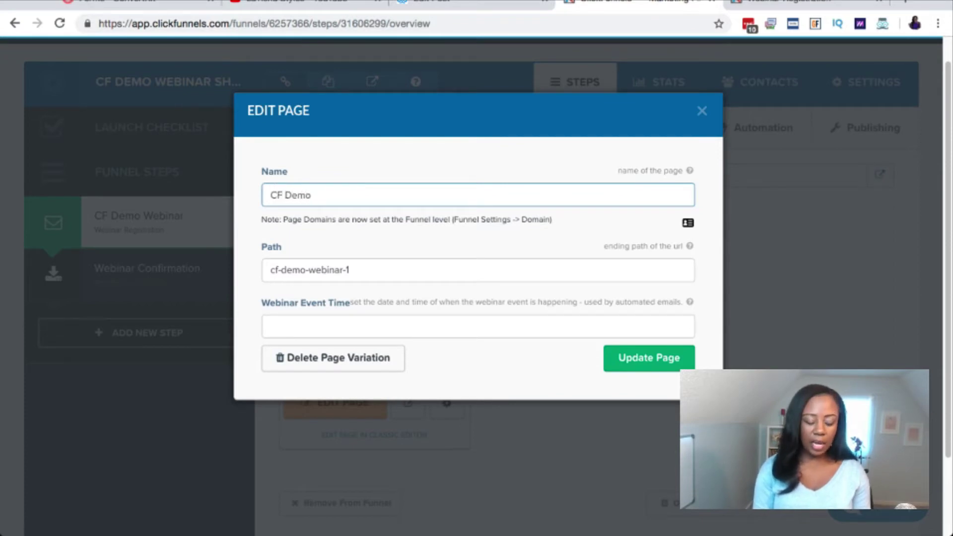
text(Registraio)
key(BackSpace)
key(BackSpace)
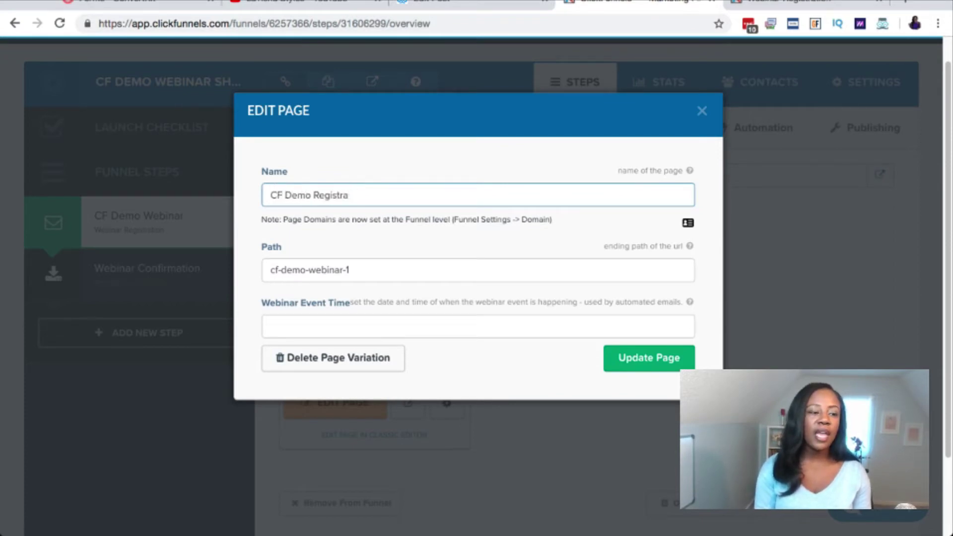
text(tion)
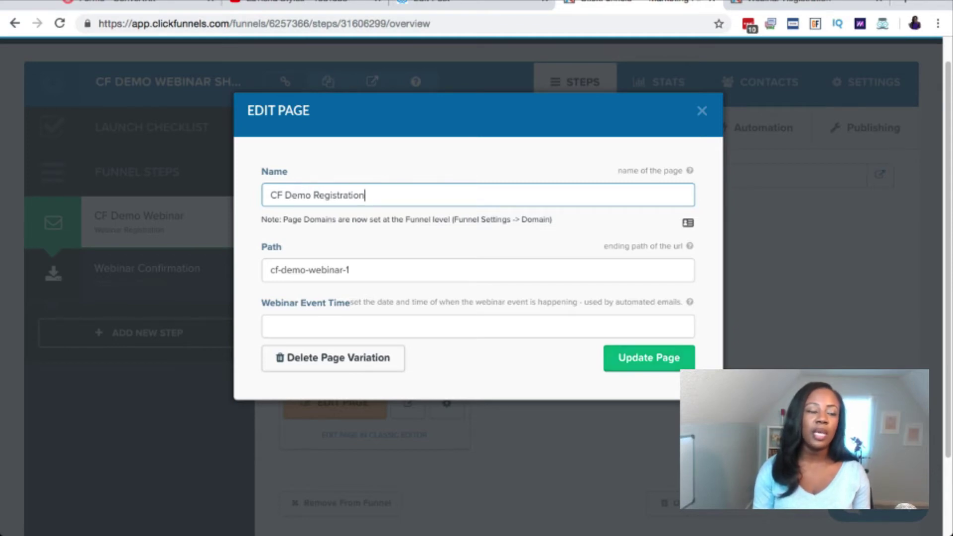
key(Return)
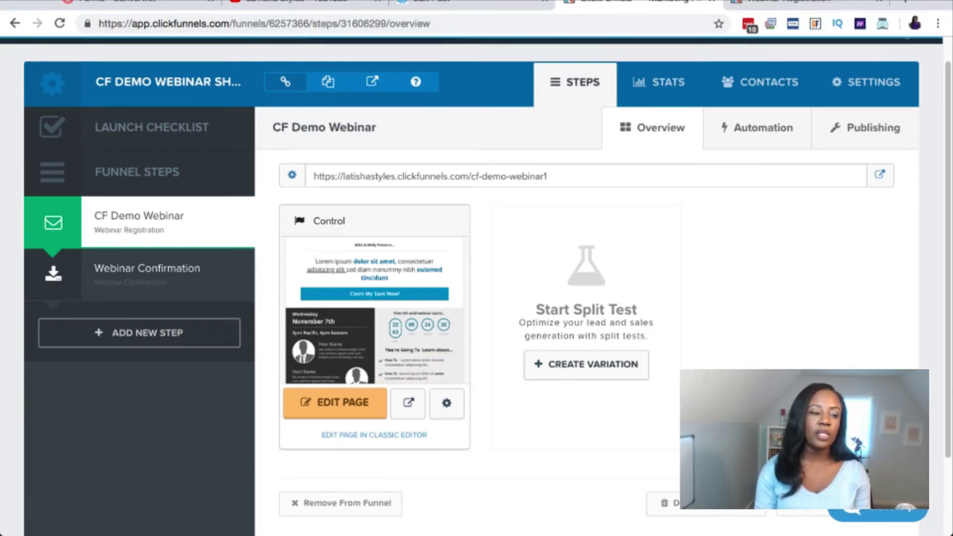
Step: Open the CF Demo Registration webinar page in the page editor
drag(469, 177, 313, 176)
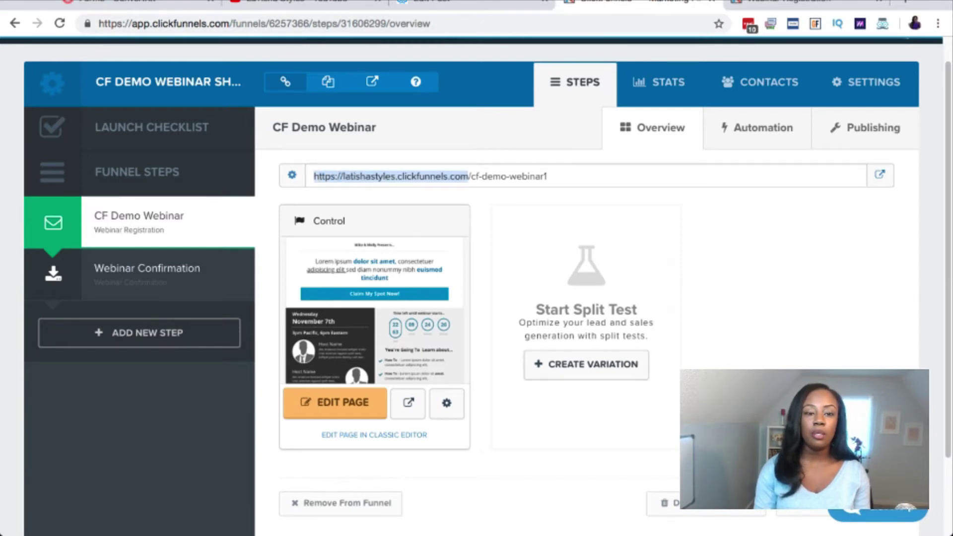
click(313, 177)
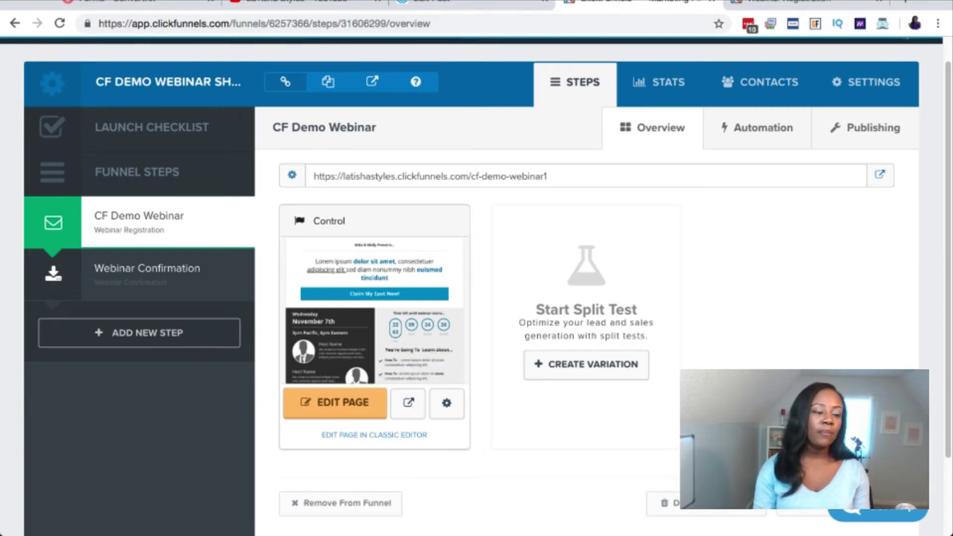
click(335, 402)
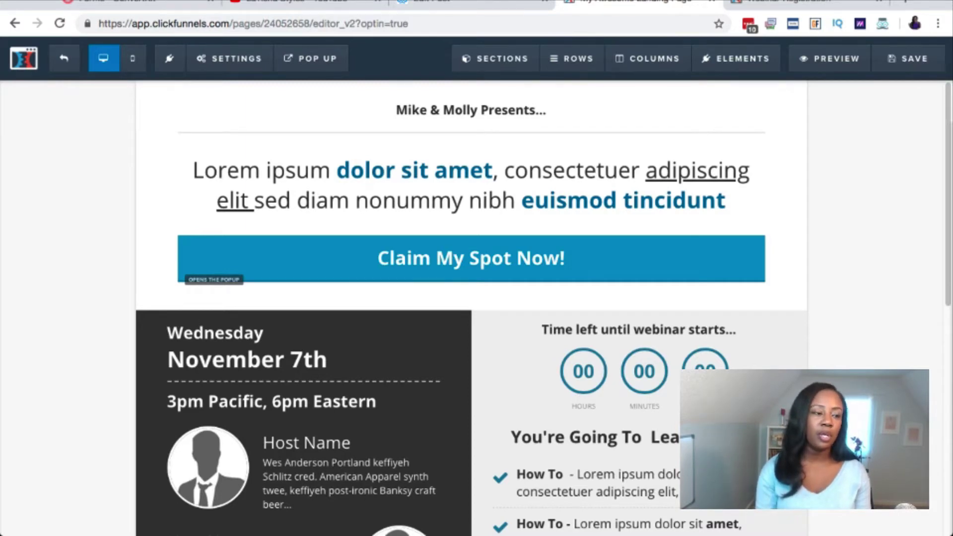
Step: Set the SEO title, description and keywords all to 'CF Demo Webinar'
click(229, 58)
click(233, 114)
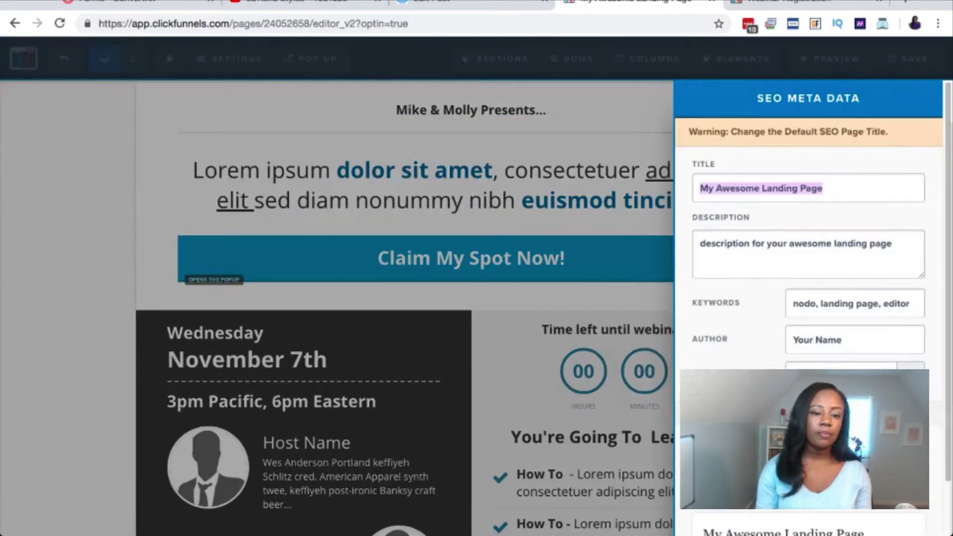
text(CF Demo Webinar)
key(ctrl+a)
key(ctrl+c)
click(826, 214)
key(ctrl+a)
key(ctrl+v)
key(Tab)
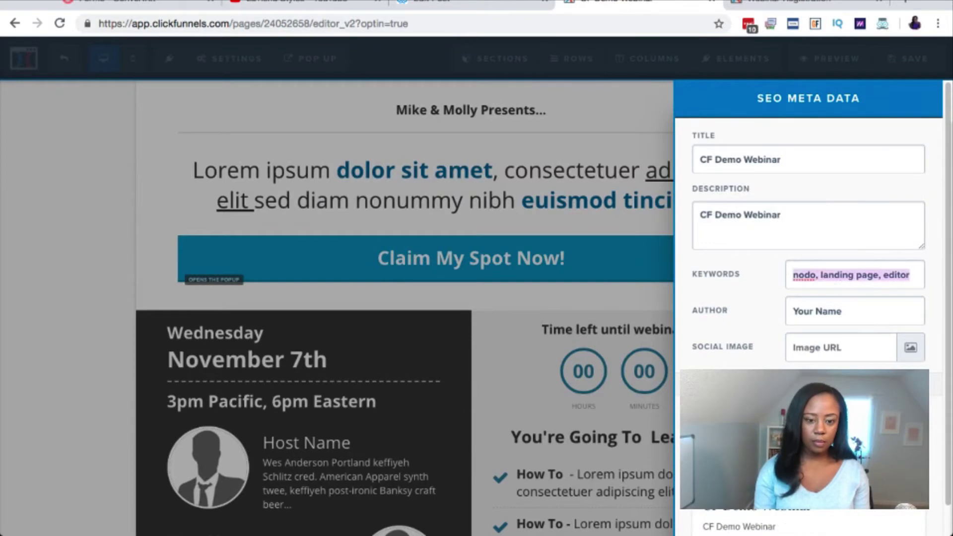
key(ctrl+v)
Step: Enter the host's name as SEO author and choose a social image from the library
key(Tab)
click(911, 347)
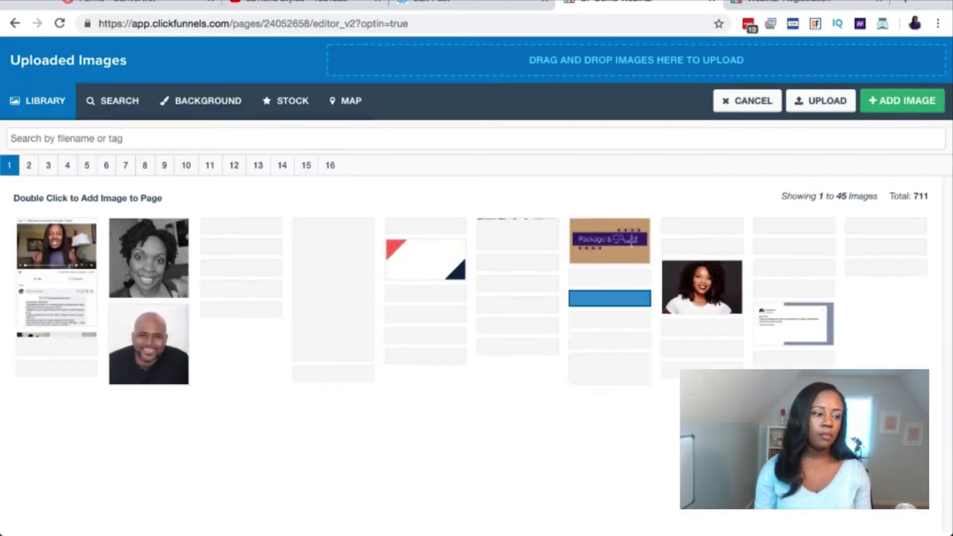
click(887, 340)
click(903, 101)
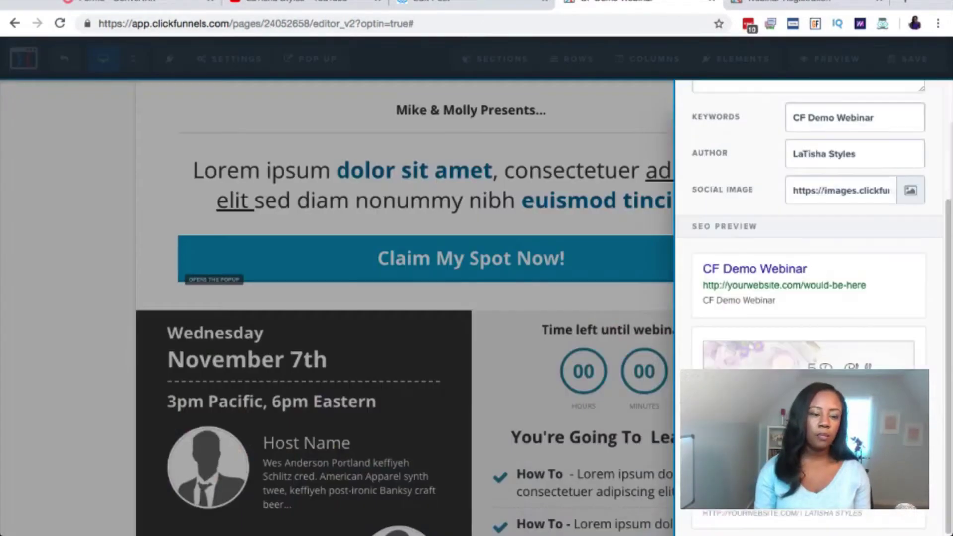
click(472, 107)
click(472, 184)
Step: Retype the headline to end 'That Turned $10,802 into $102,000', with both amounts bold
key(ctrl+a)
text(The Client Fai)
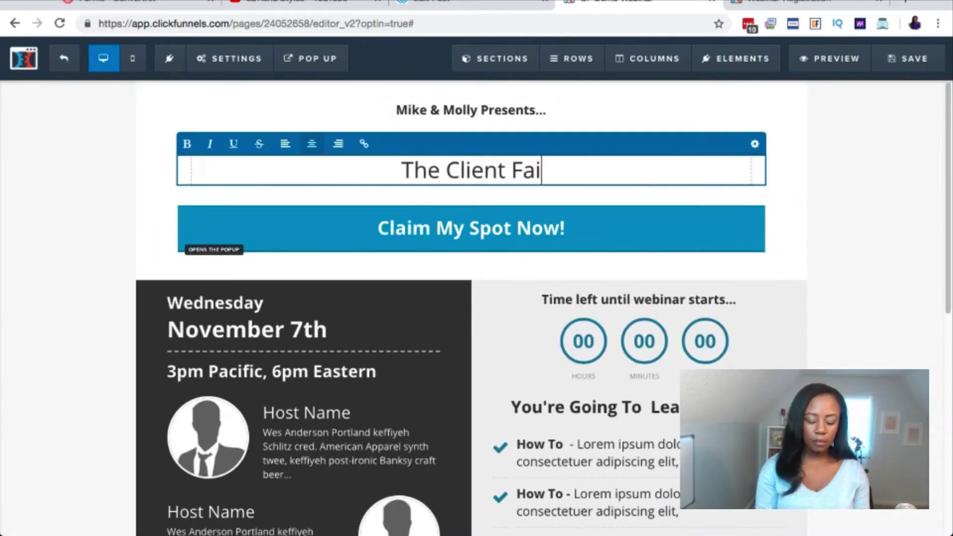
key(BackSpace)
key(BackSpace)
key(BackSpace)
text(Gaining System That Turned $10,)
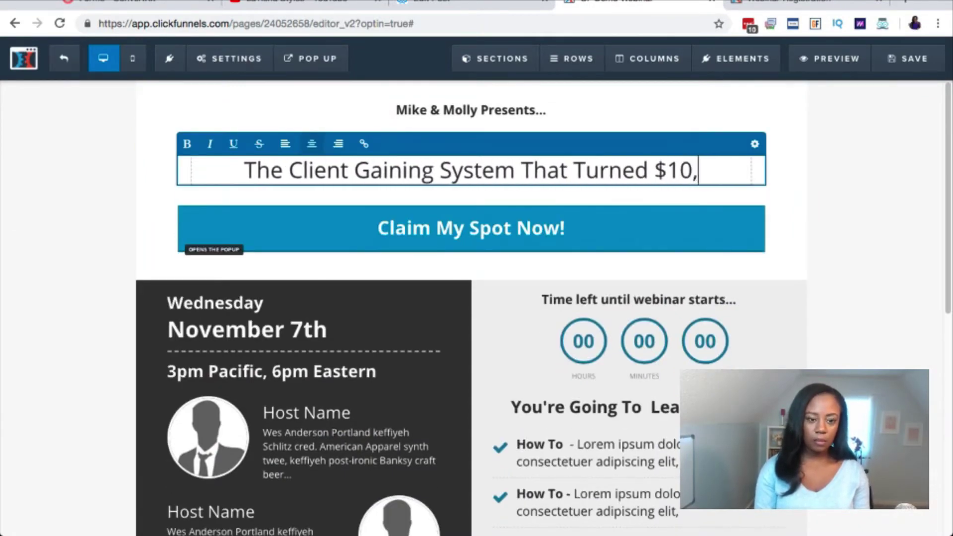
text(802)
key(shift+Left)
key(shift+Left)
key(shift+Left)
key(shift+Left)
key(shift+Left)
key(shift+Left)
key(shift+Left)
key(ctrl+b)
key(Right)
text(in)
key(BackSpace)
key(BackSpace)
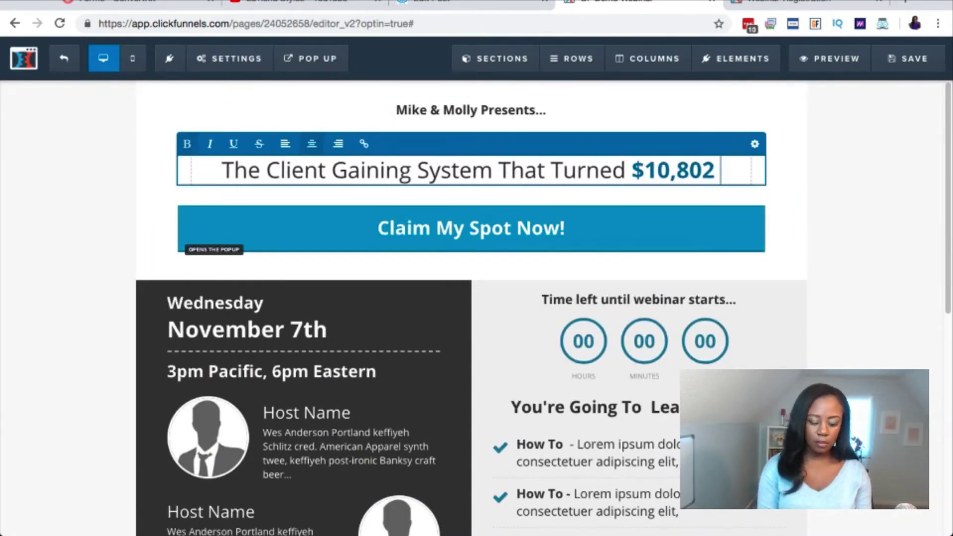
key(ctrl+b)
text(into $102,000)
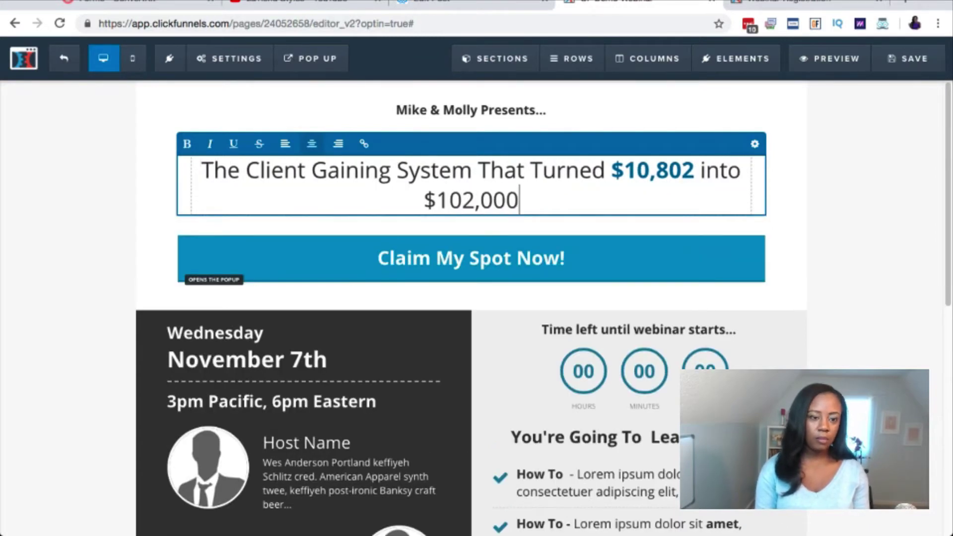
key(shift+Left)
key(shift+Left)
key(shift+Left)
key(shift+Left)
key(shift+Left)
key(shift+Left)
key(shift+Left)
key(shift+Left)
key(ctrl+b)
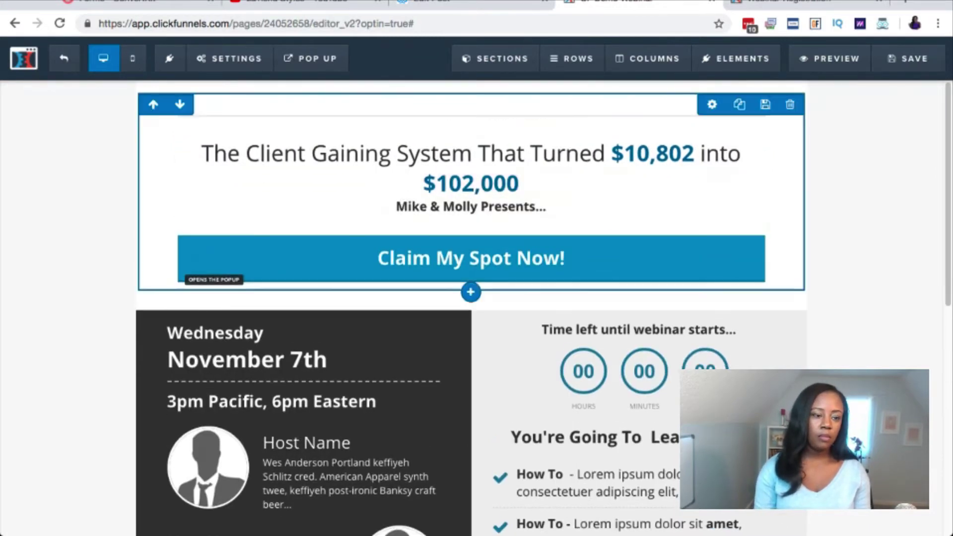
Step: Replace the subheadline text and change the button label to 'YES! Save My Spot!'
triple_click(471, 207)
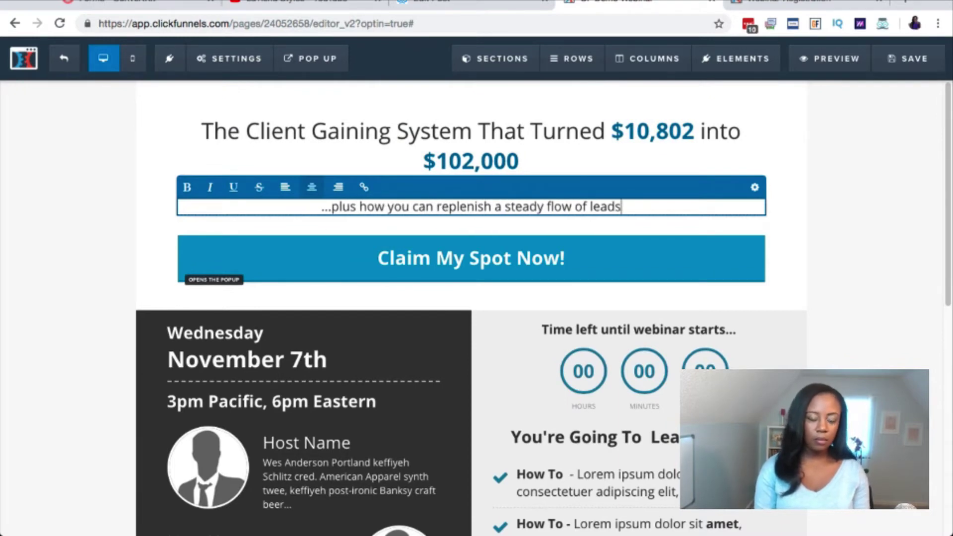
click(471, 258)
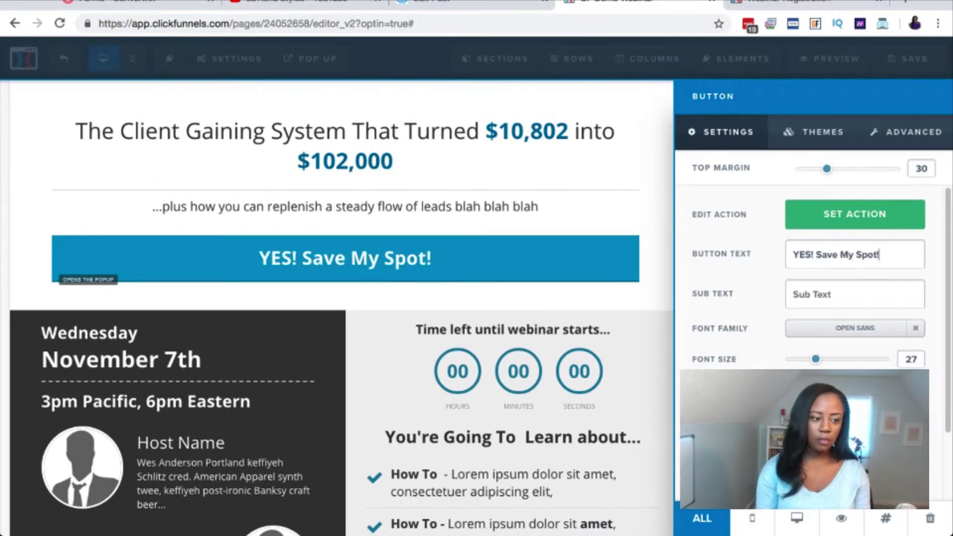
text(YES! Save My Spot!)
scroll(844, 298, down, 2)
click(348, 298)
Step: Delete the second host block and add a new element beneath the host section
scroll(427, 352, down, 4)
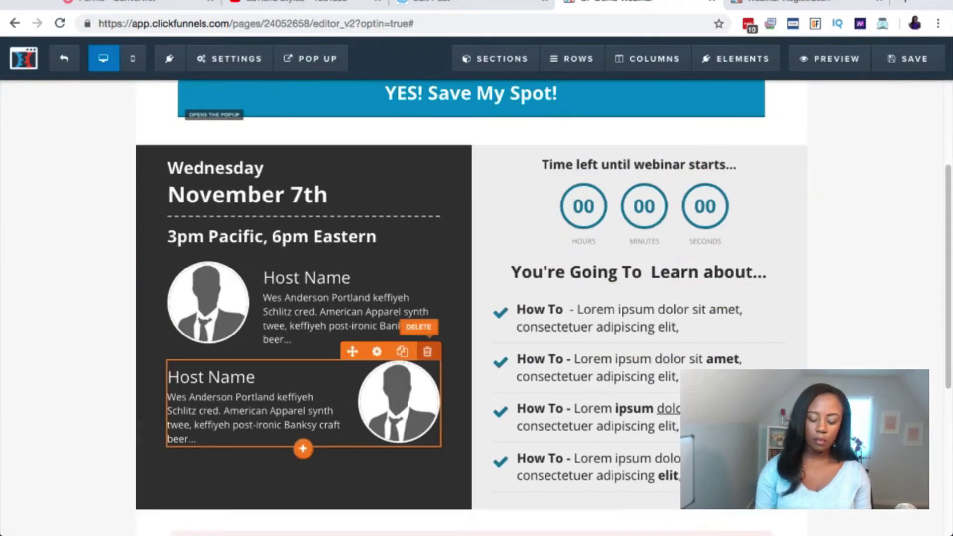
click(428, 352)
click(304, 376)
key(Escape)
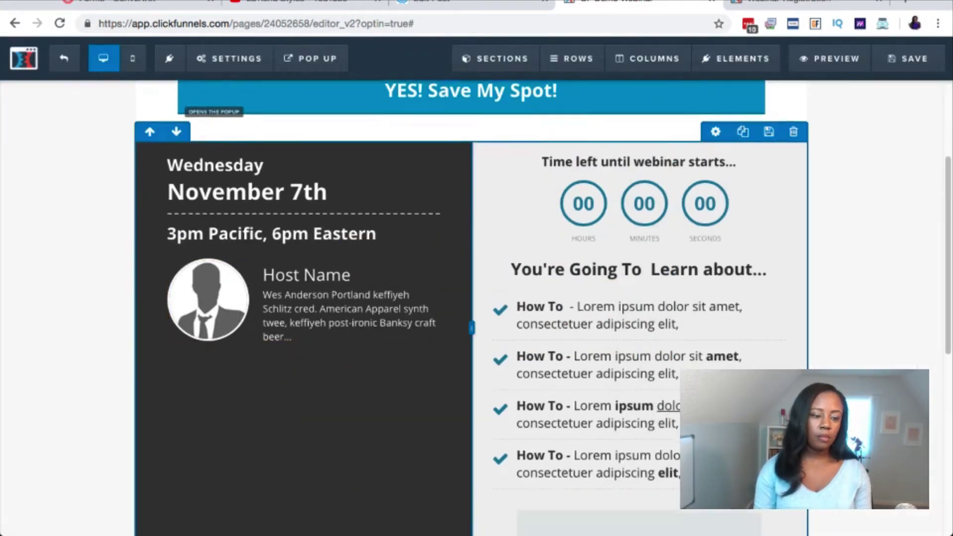
click(305, 317)
Step: Add an image element showing the white-dress photo from the image library
click(707, 381)
click(889, 210)
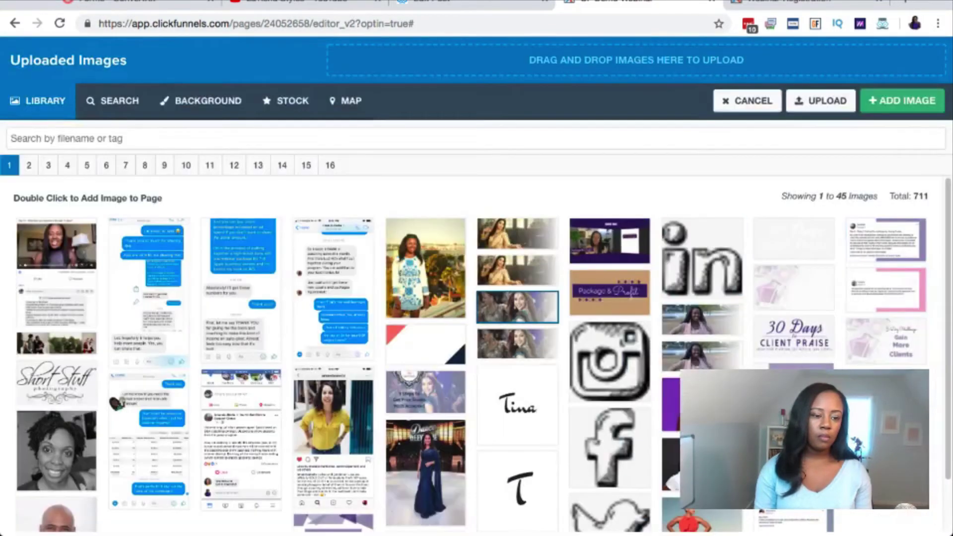
double_click(426, 268)
key(Escape)
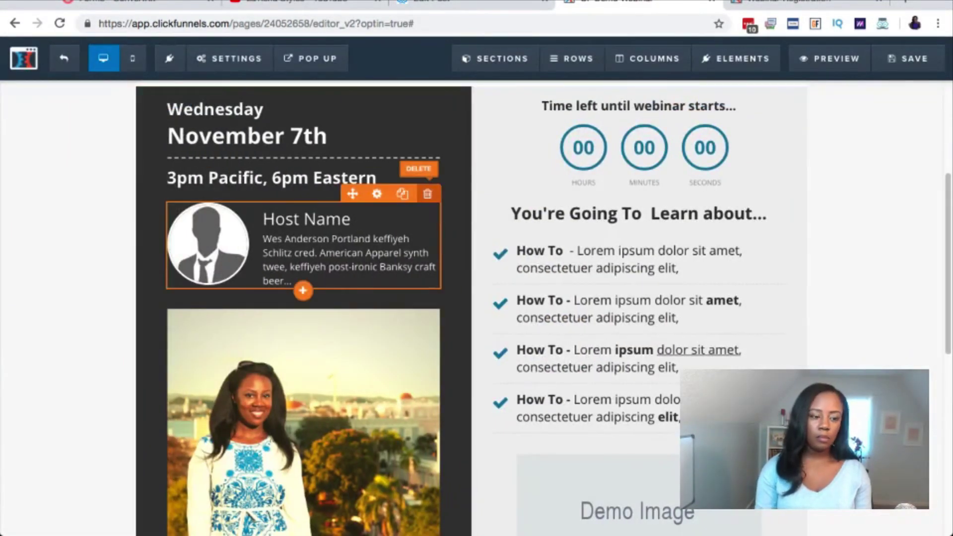
Step: Delete the remaining host name block and move the countdown timer left and host photo right
click(427, 194)
drag(644, 147, 308, 245)
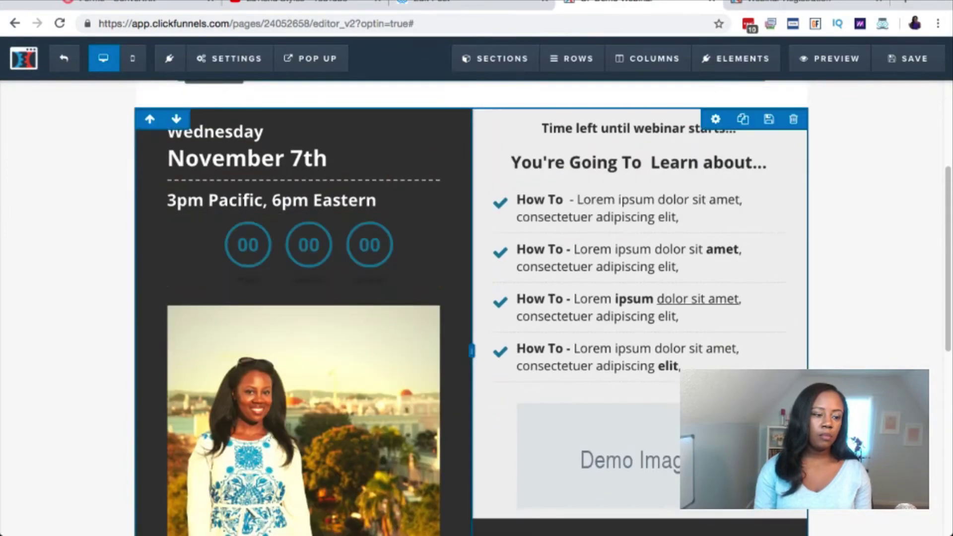
mouse_move(303, 377)
mouse_down()
mouse_move(598, 227)
mouse_move(627, 319)
mouse_move(631, 270)
mouse_up()
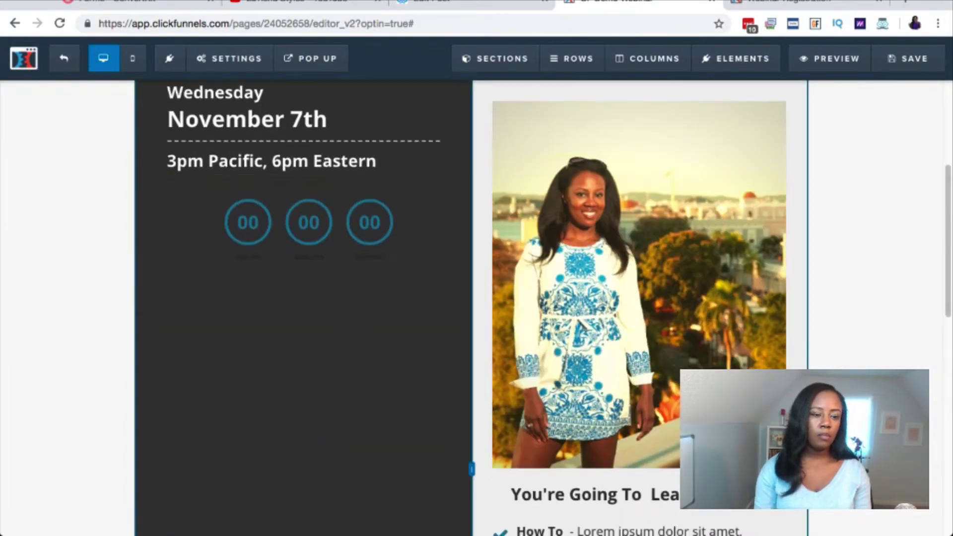
scroll(639, 298, up, 2)
scroll(639, 297, down, 3)
scroll(639, 298, up, 5)
scroll(639, 298, down, 6)
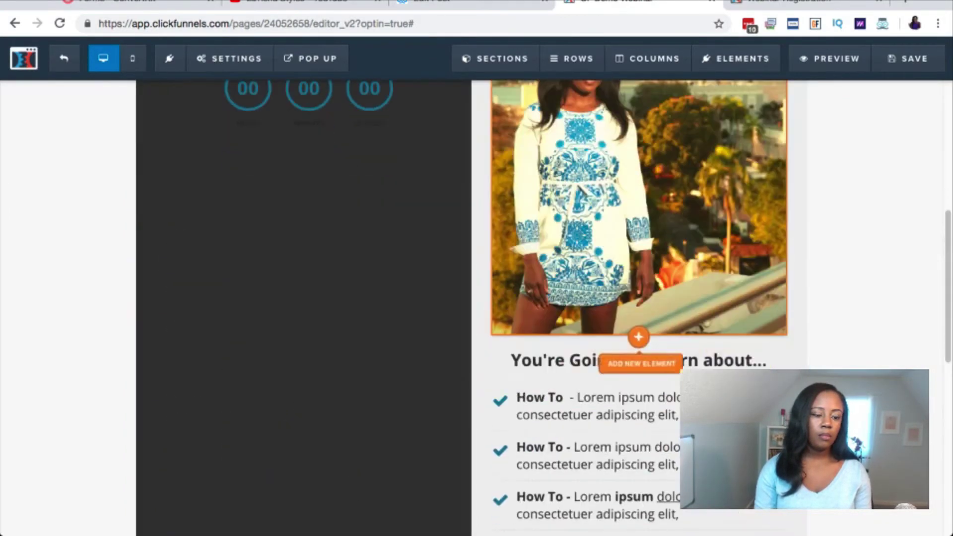
drag(699, 380, 306, 318)
scroll(299, 270, up, 2)
scroll(307, 318, down, 4)
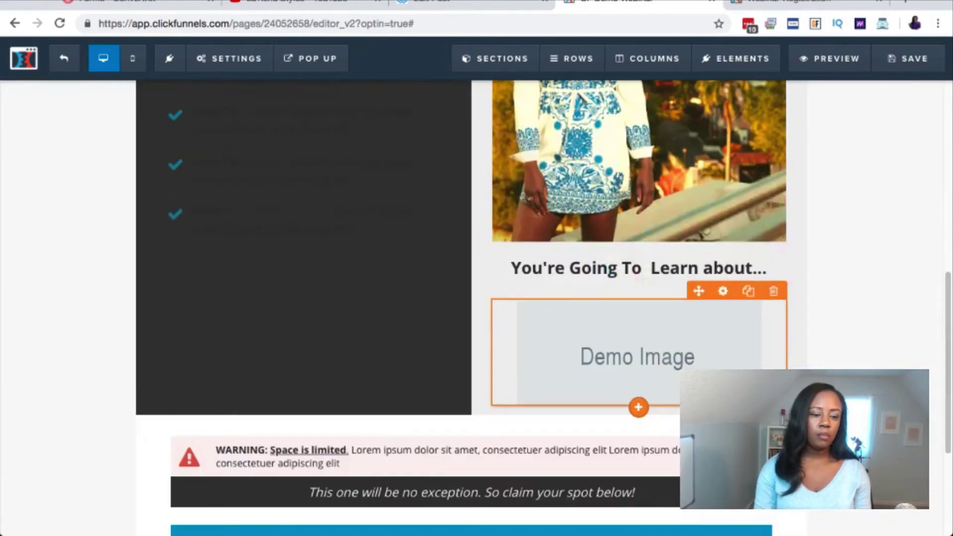
Step: Delete the Demo Image placeholder and rename the host heading to 'Your host'
click(774, 291)
scroll(639, 298, up, 5)
scroll(639, 298, down, 3)
triple_click(639, 411)
text(Your)
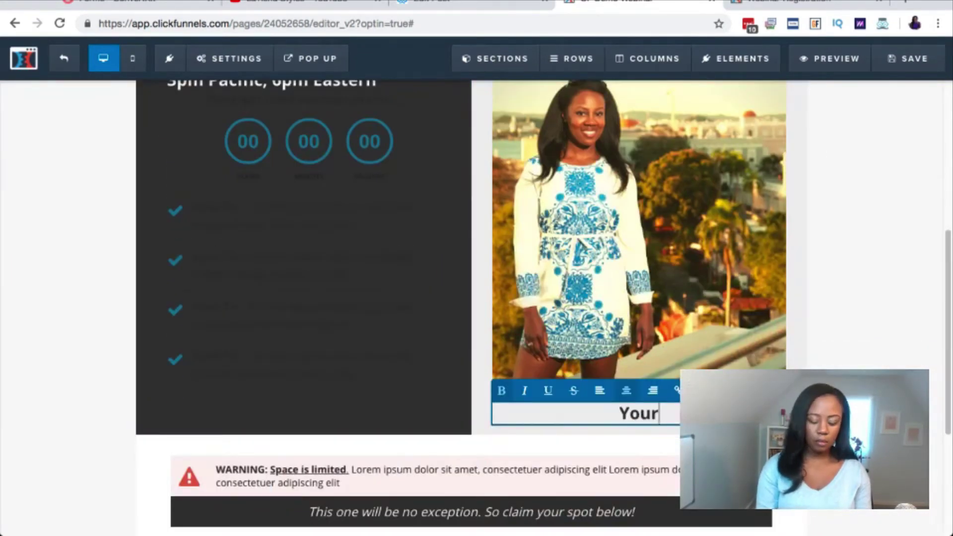
text( host)
scroll(472, 298, up, 4)
scroll(472, 298, down, 6)
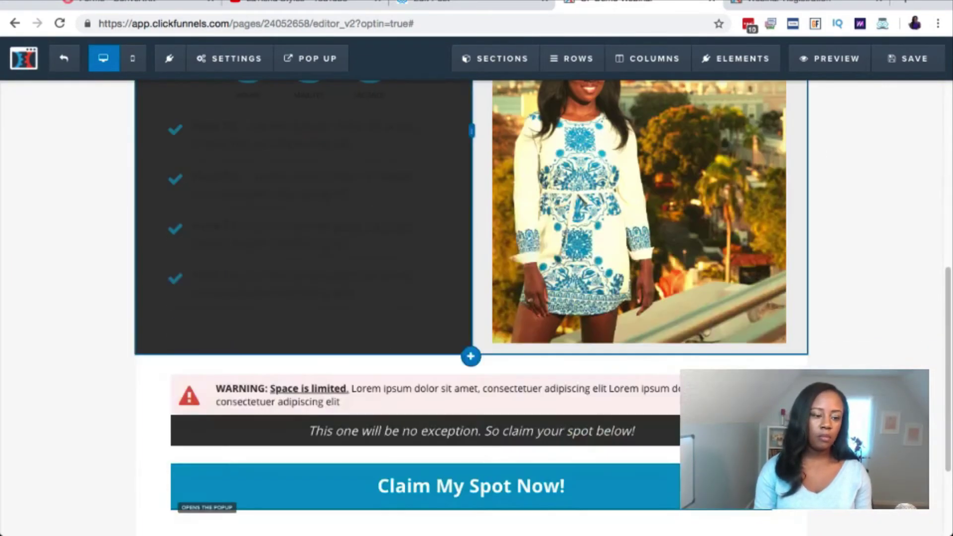
scroll(378, 223, up, 4)
Step: Clone the YES! Save My Spot! button and place the copy above the footer
click(379, 202)
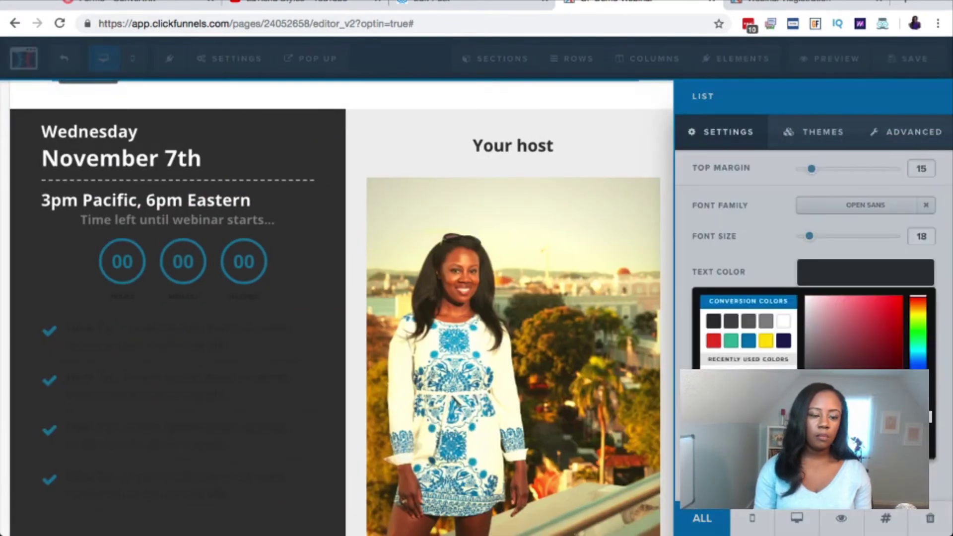
scroll(472, 298, down, 5)
scroll(471, 298, up, 8)
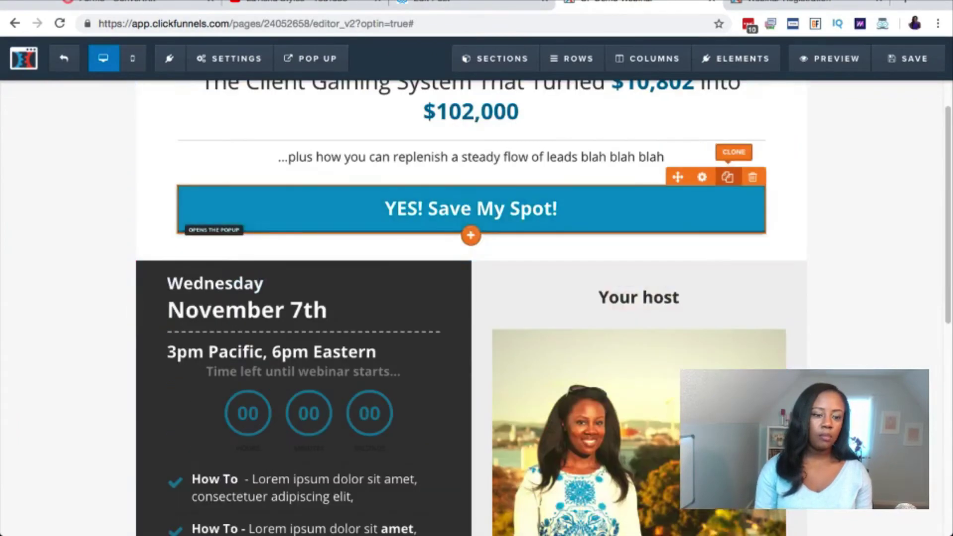
click(728, 177)
mouse_move(678, 245)
mouse_down()
mouse_move(675, 497)
mouse_move(678, 368)
mouse_move(678, 378)
mouse_up()
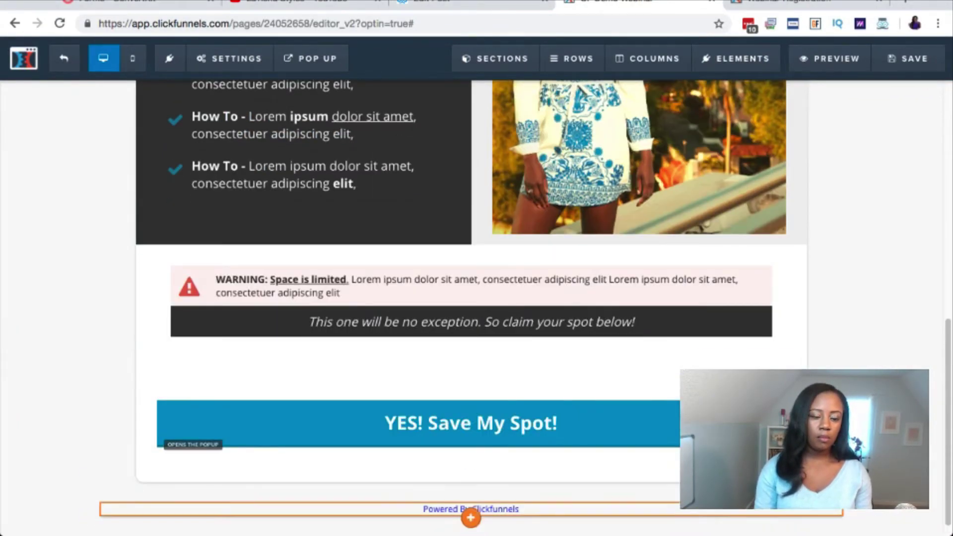
click(467, 510)
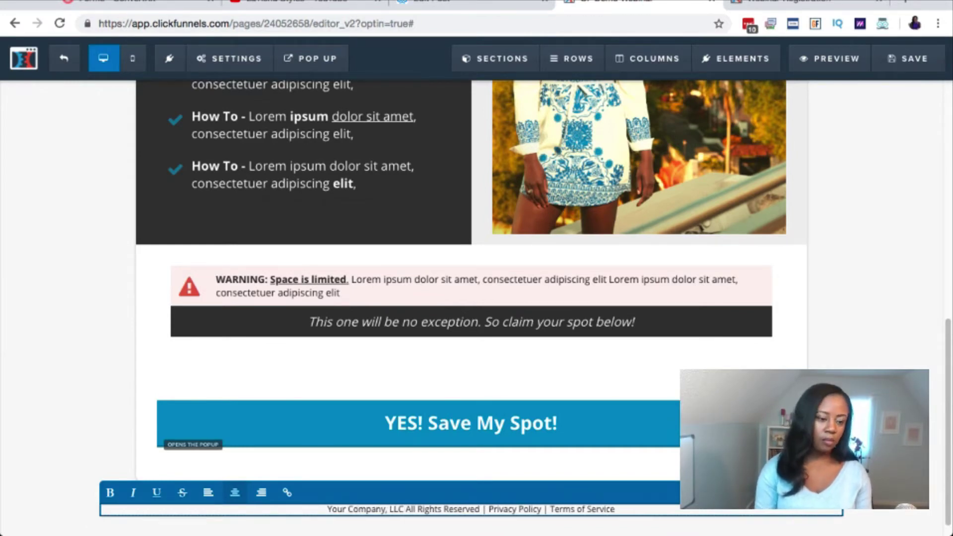
Step: Replace the 'Your host' heading with the host's name
scroll(472, 298, up, 10)
click(472, 255)
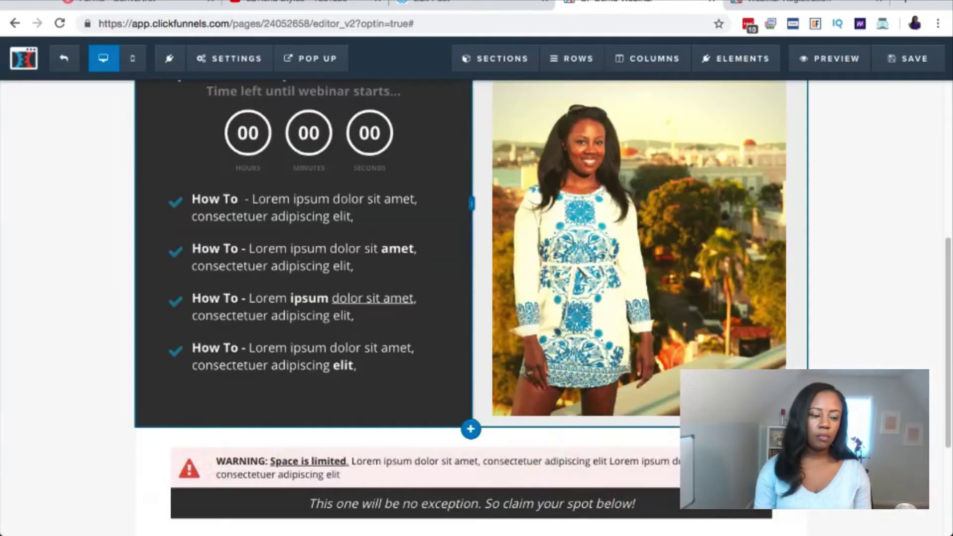
scroll(471, 297, up, 2)
triple_click(638, 113)
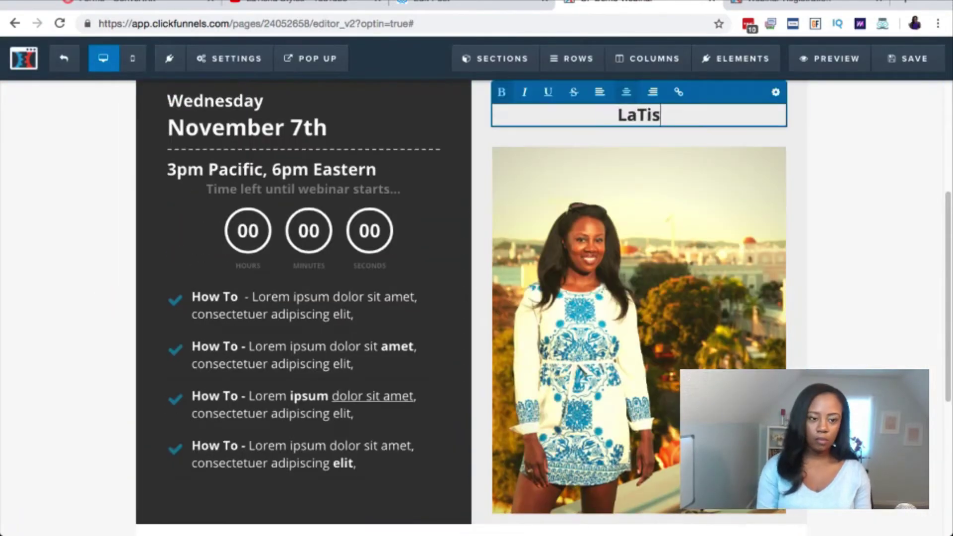
Step: Add a cloned 'Webinar sales funnel specialist' subtitle at font size 18
click(748, 111)
triple_click(638, 151)
text(We)
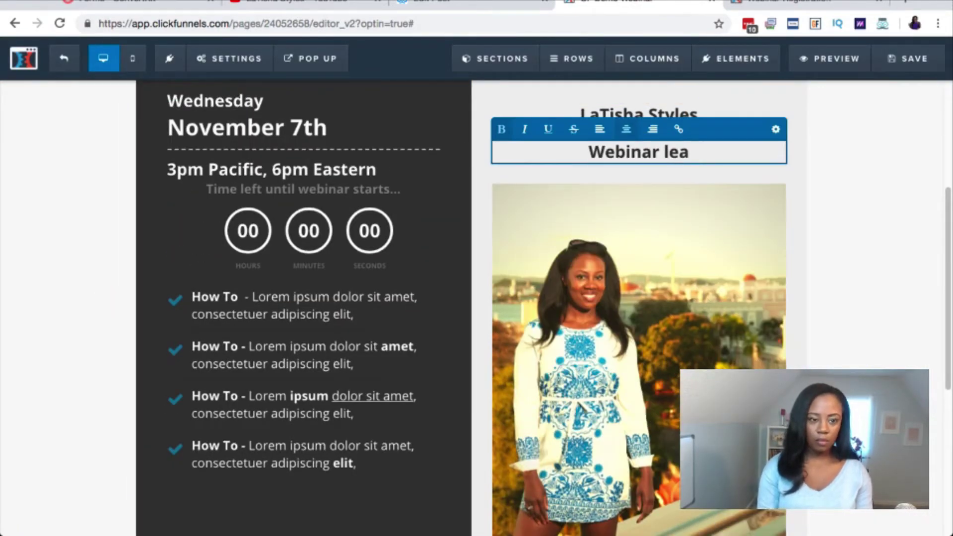
text(binar sales funnel specialist)
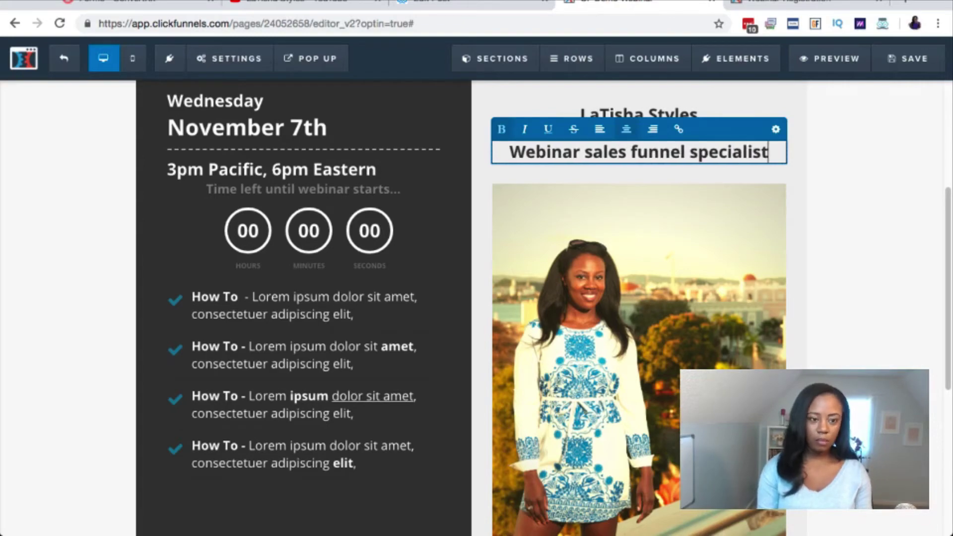
click(638, 151)
text(18)
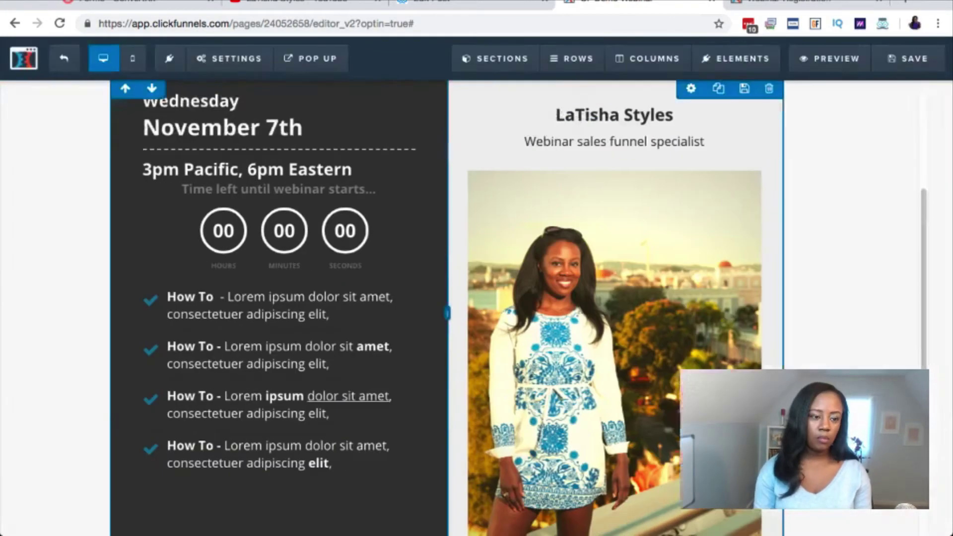
Step: Add a bio line starting 'You can ad' and open the image library for the host photo
scroll(471, 298, up, 3)
click(729, 256)
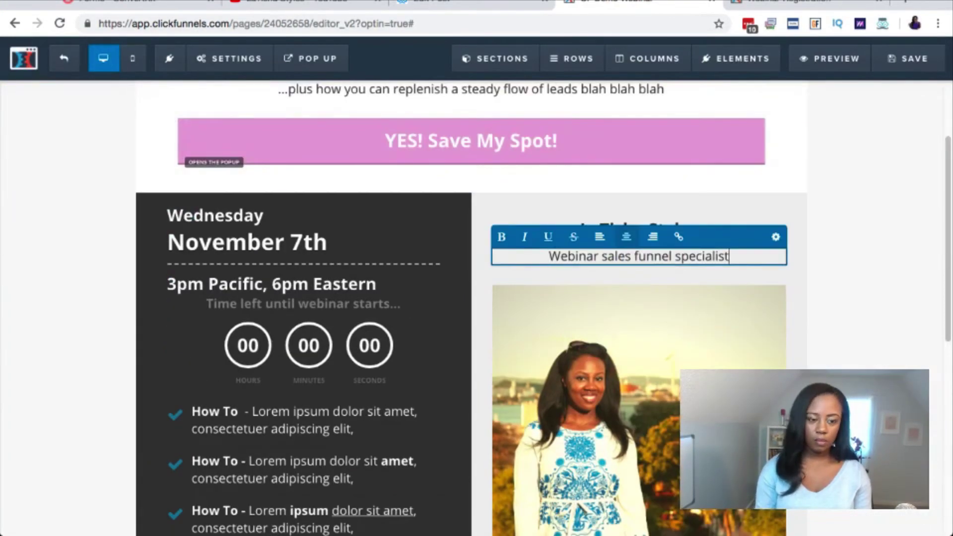
key(Return)
text(You can add a mini bio here or a longer one.)
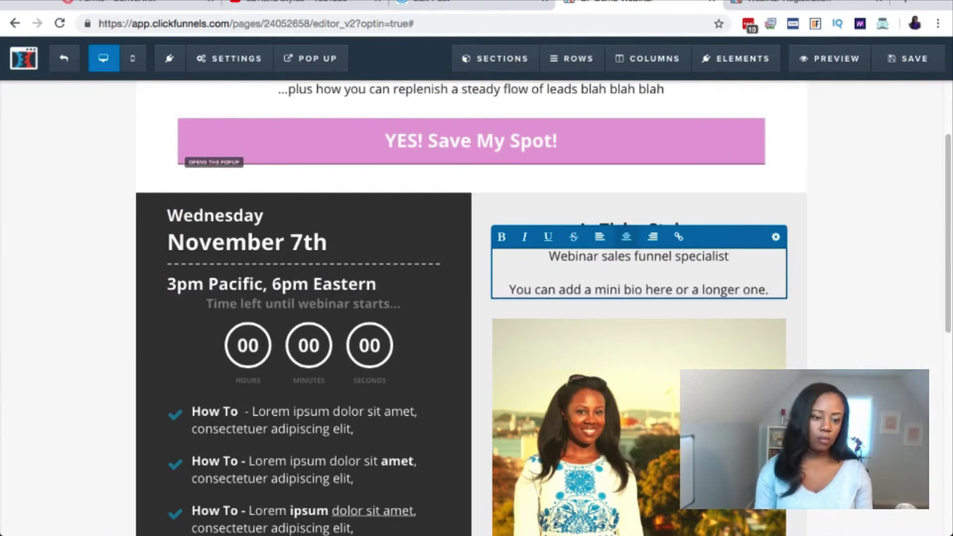
scroll(641, 347, down, 4)
click(641, 373)
click(884, 209)
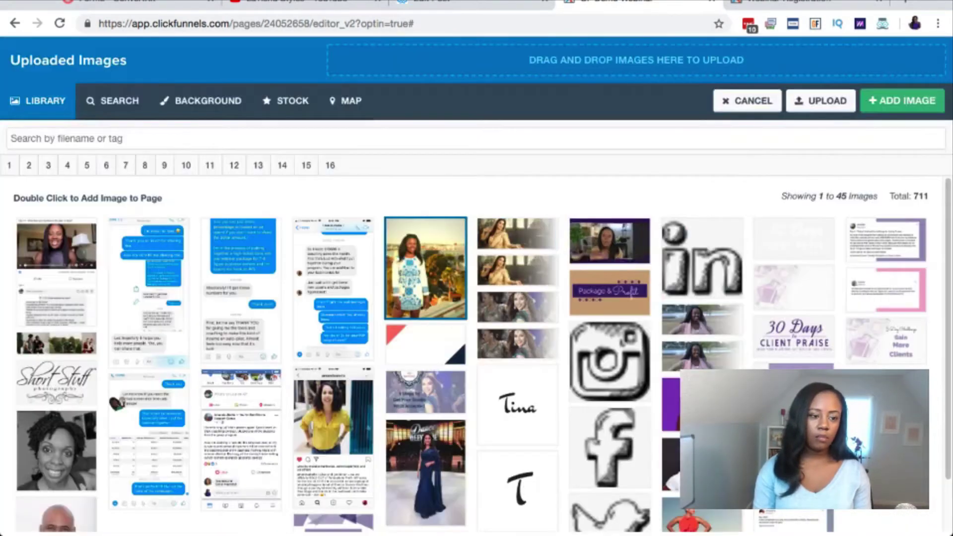
Step: Search the library by the host's name and swap in the praying-hands photo
click(198, 138)
text(latisha)
double_click(149, 395)
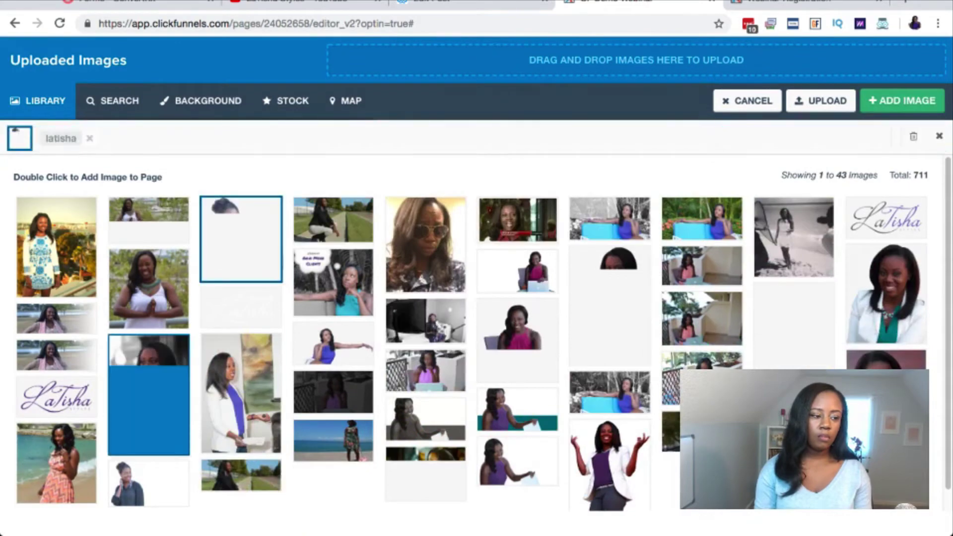
scroll(749, 323, down, 3)
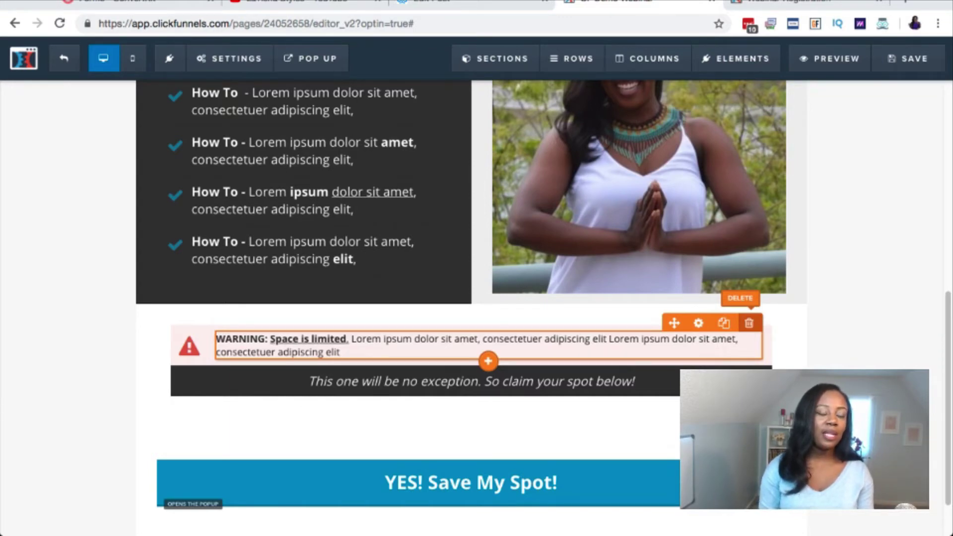
Step: Delete the space-is-limited warning, its empty row, and the 'This one will be no exception' line
click(749, 324)
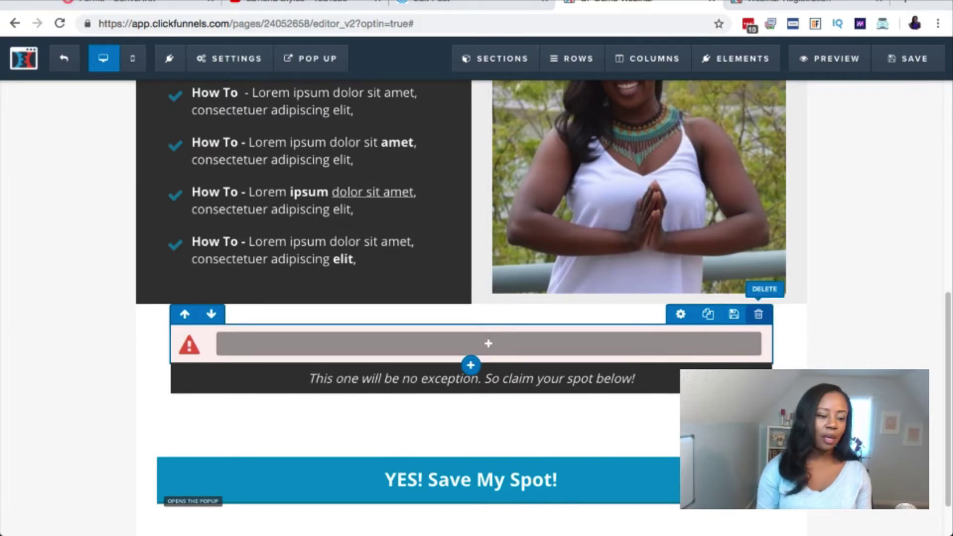
click(759, 314)
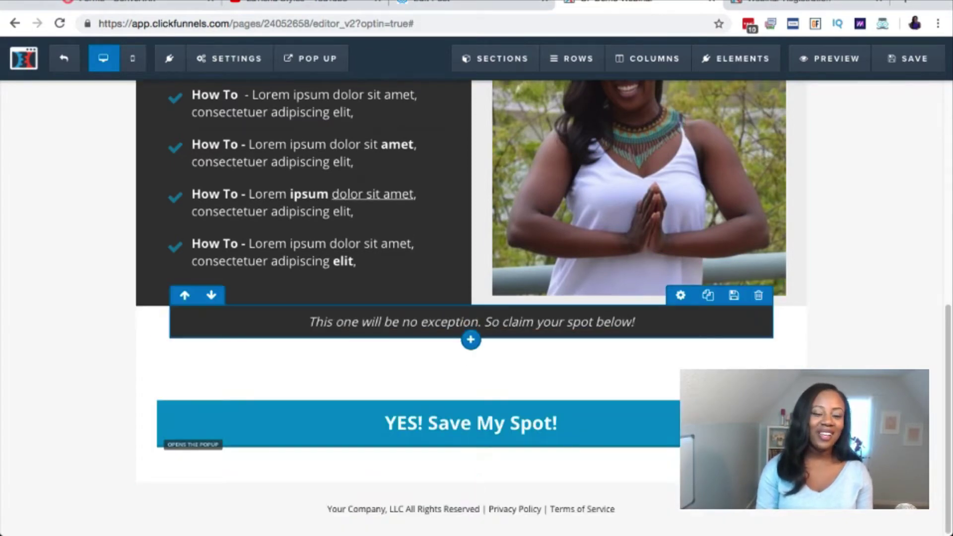
click(758, 296)
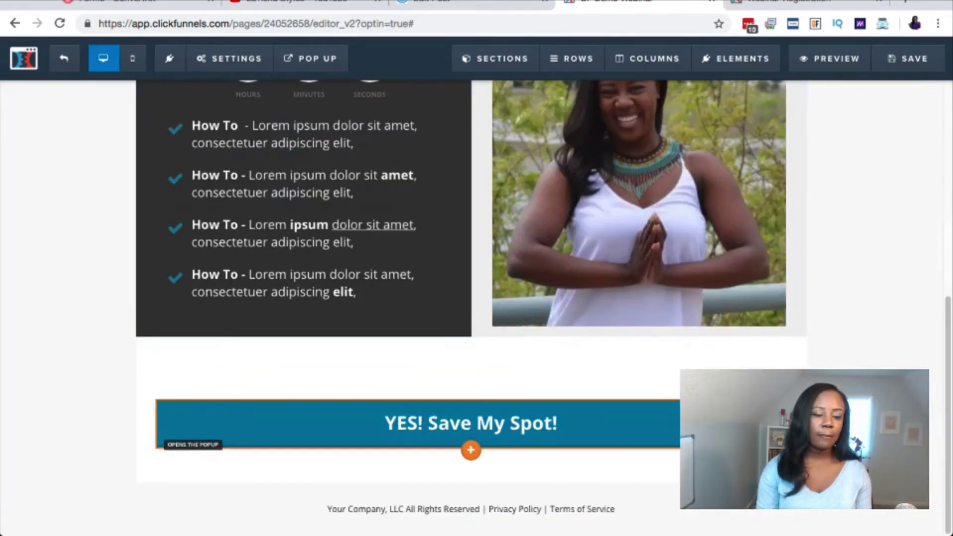
Step: Make the bottom button pink
click(735, 366)
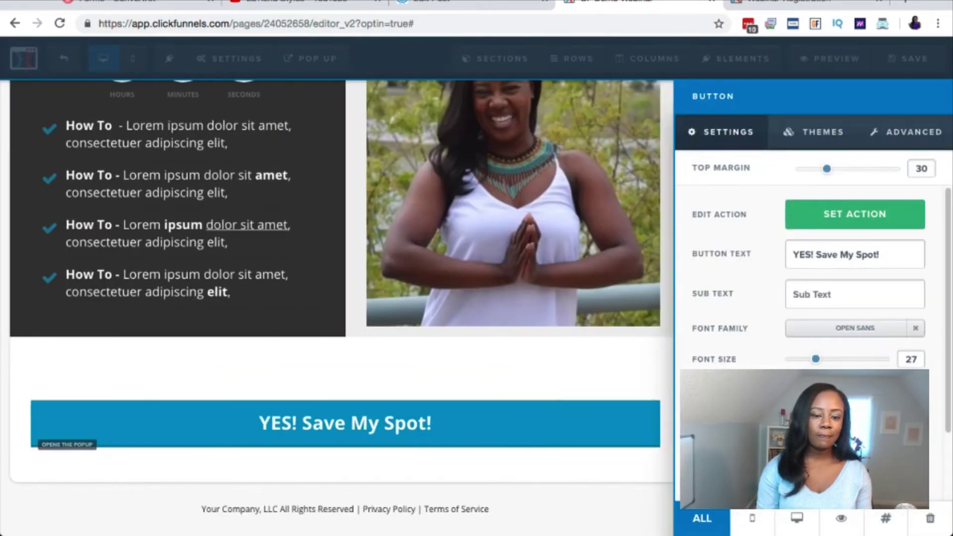
scroll(814, 298, down, 3)
click(854, 397)
click(766, 369)
Step: Show the popup and change its headline to 'Yes! Save My Spot!'
click(310, 58)
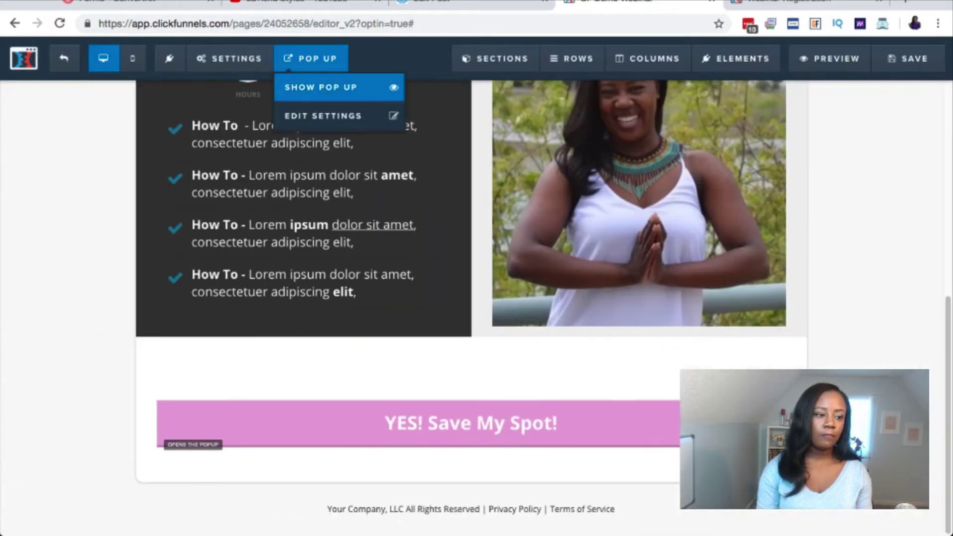
click(319, 85)
double_click(486, 241)
key(ctrl+a)
text(Ye)
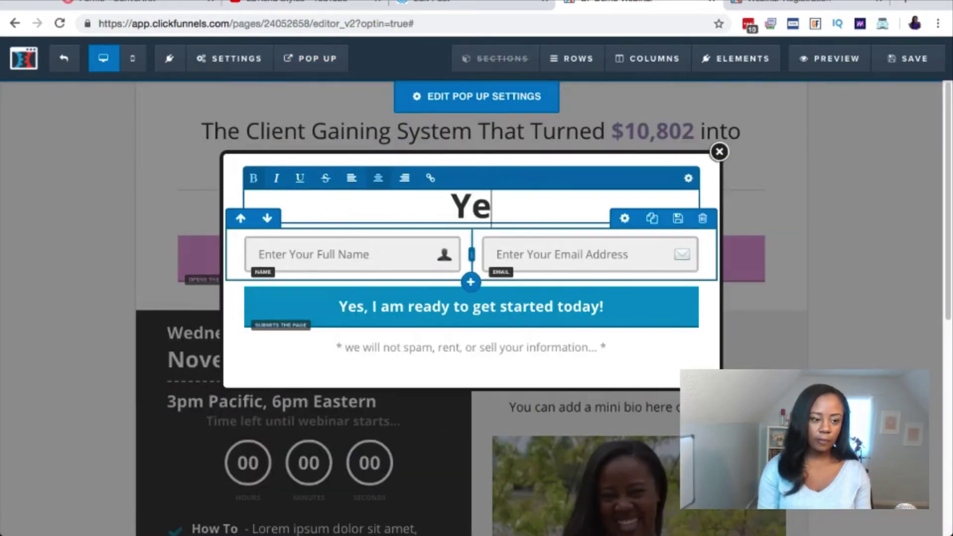
text(s! Save My Spot!)
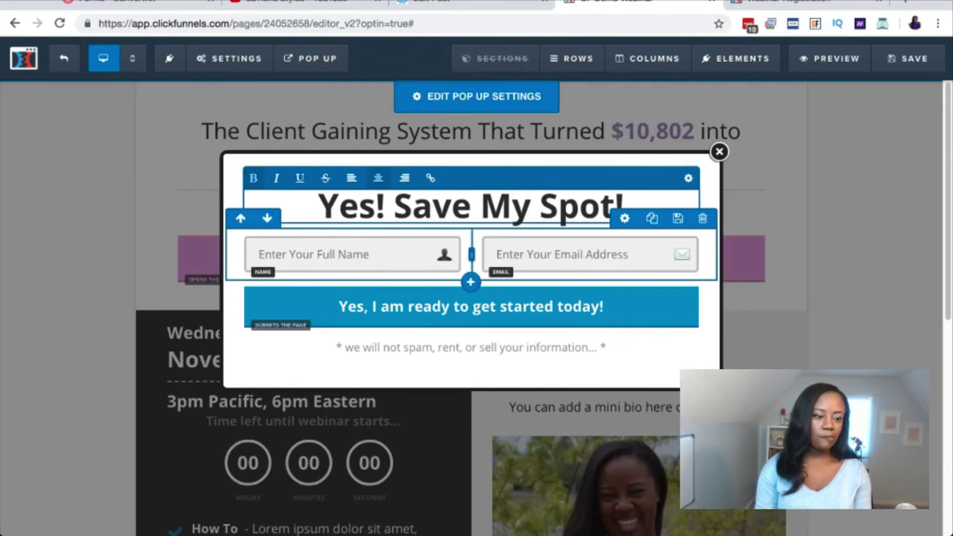
key(Escape)
Step: Relabel the popup sign-up button, make it purple, and close the popup
click(471, 306)
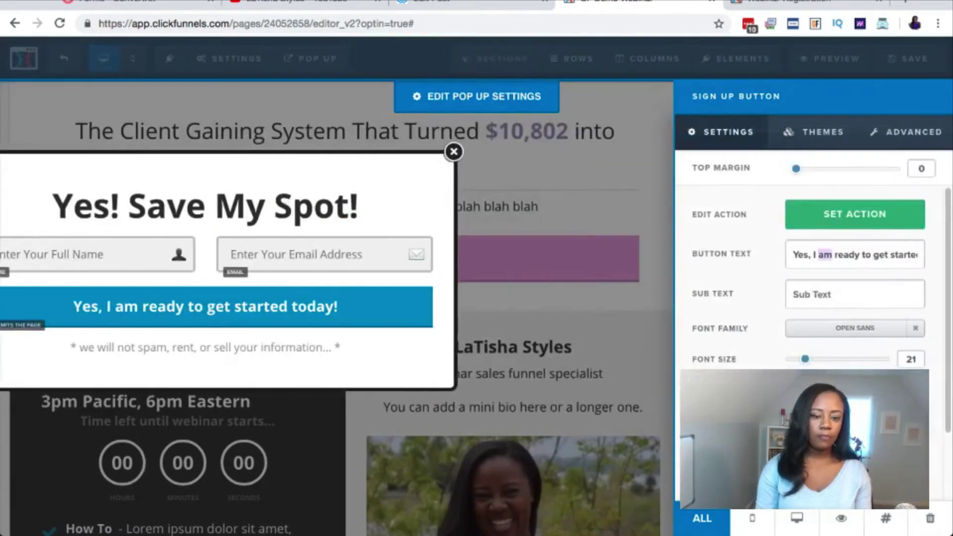
text(Register for Webinar)
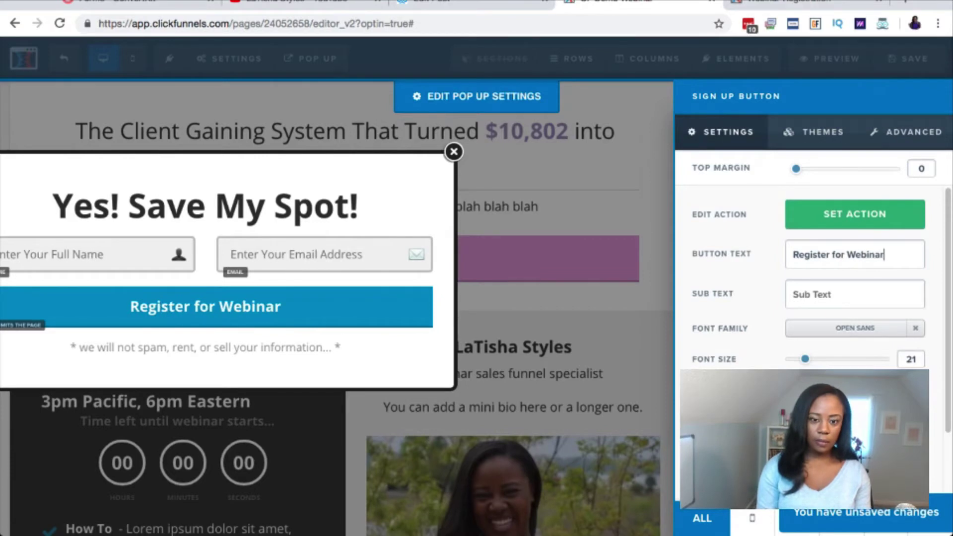
scroll(814, 298, down, 2)
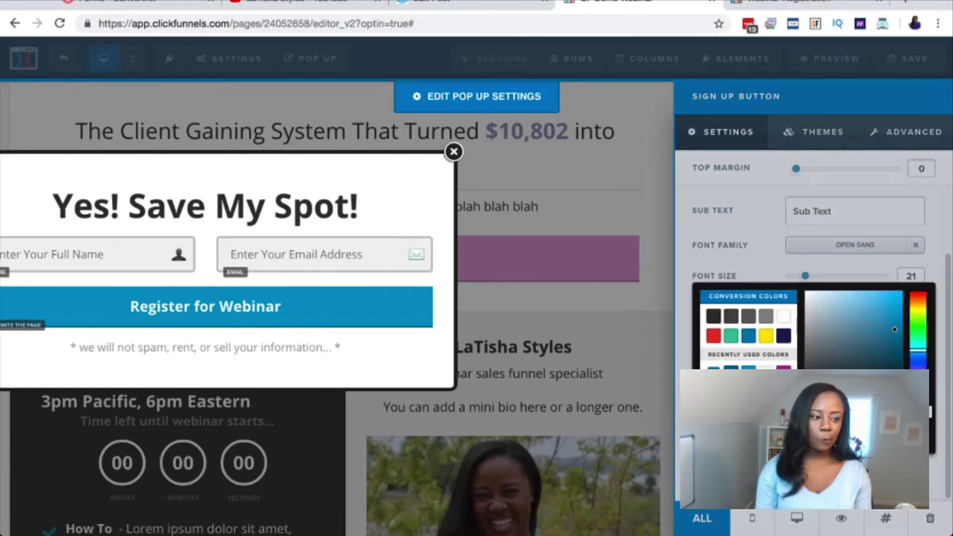
click(784, 368)
click(735, 268)
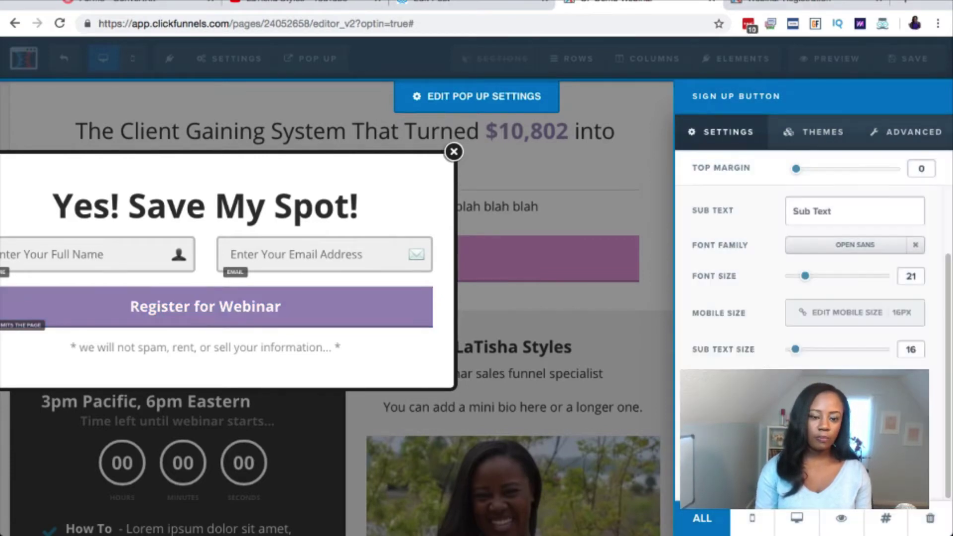
scroll(814, 298, up, 2)
triple_click(839, 252)
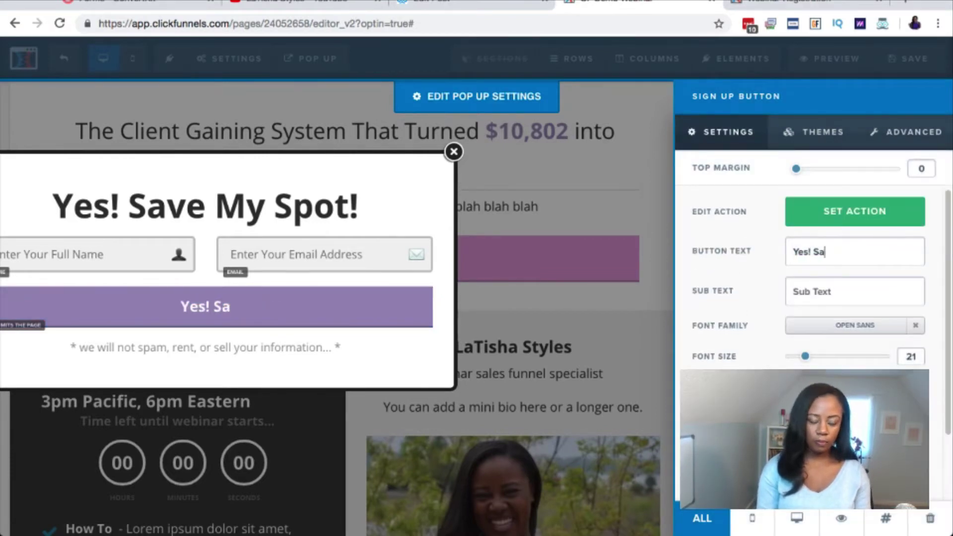
key(Escape)
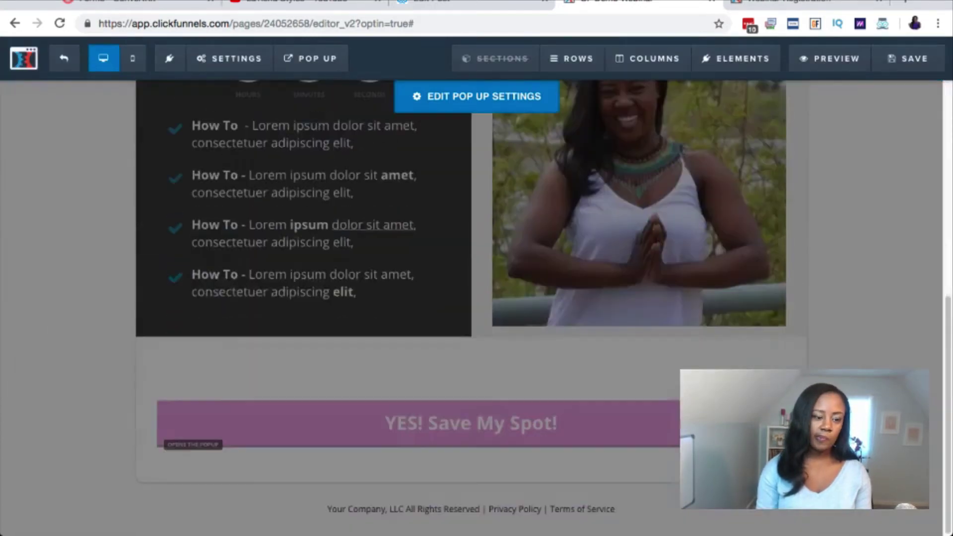
key(Escape)
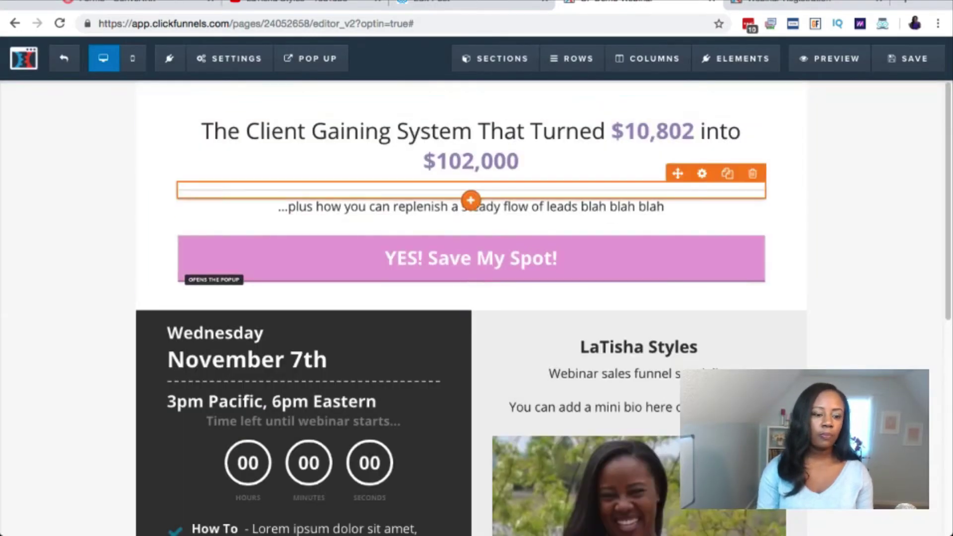
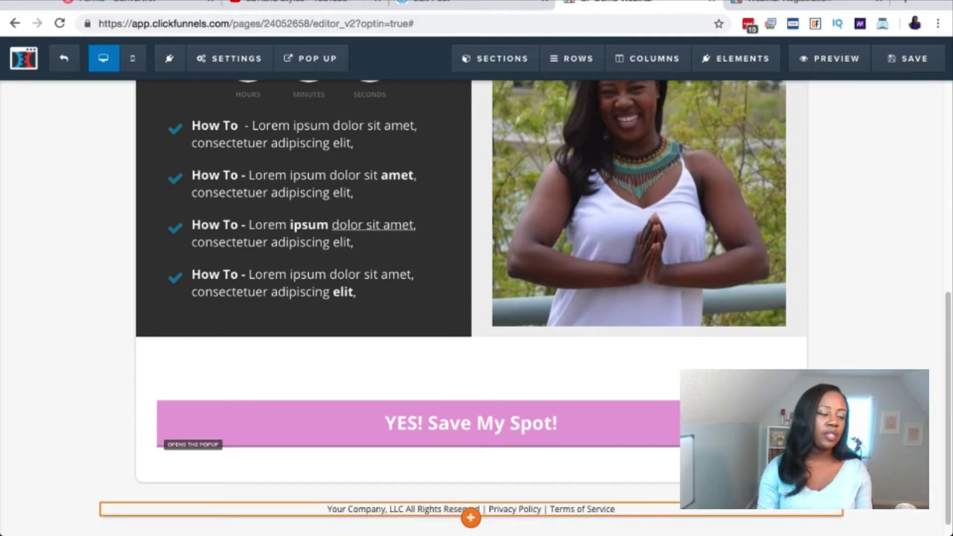
Step: Scroll back up the registration page from the YES! Save My Spot! button and footer
scroll(470, 422, up, 8)
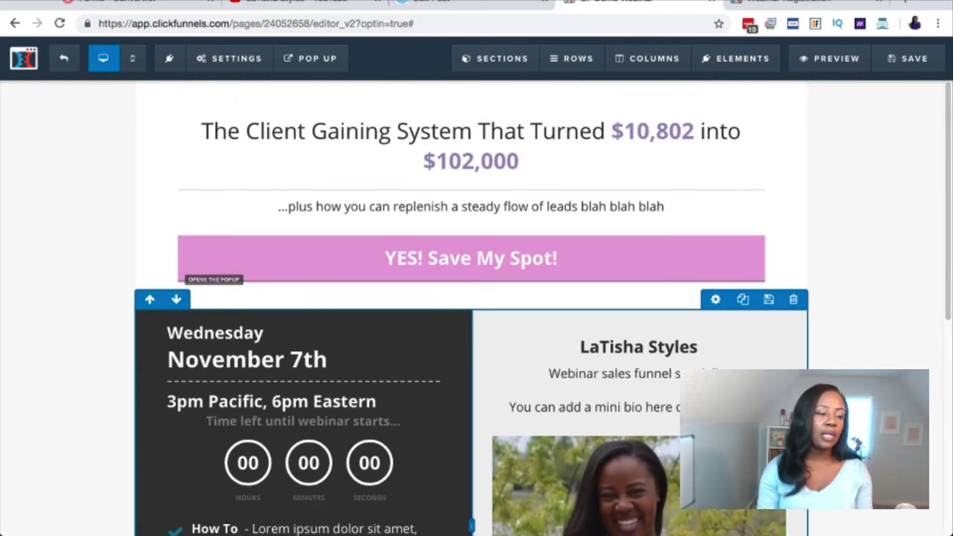
Step: Add a Full Width section and move the headline and YES! Save My Spot! button to the top
scroll(471, 298, down, 1)
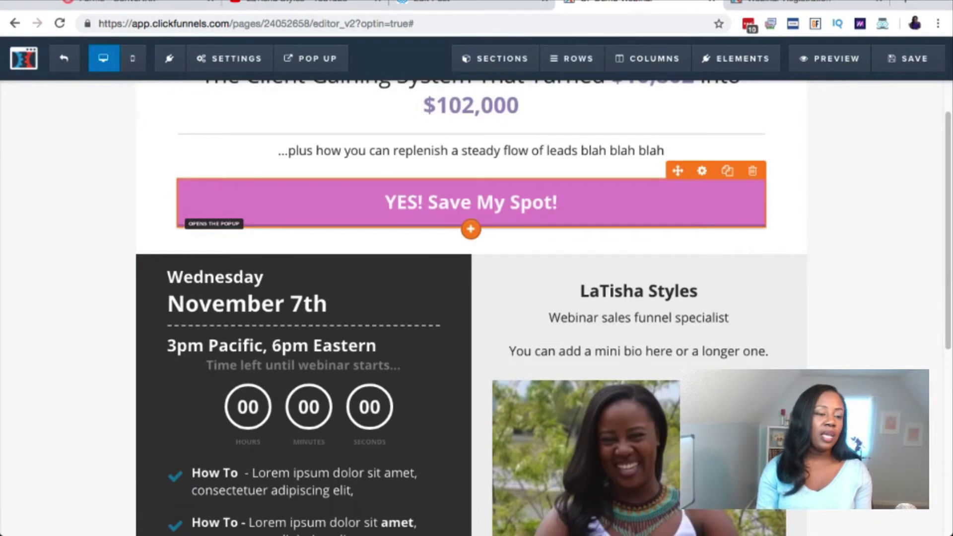
scroll(471, 298, down, 6)
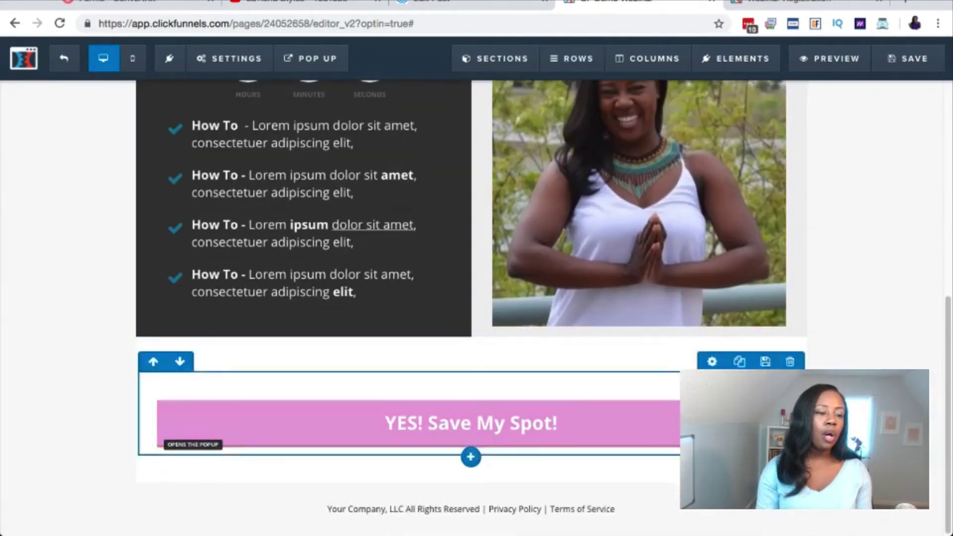
scroll(471, 298, up, 7)
mouse_move(467, 71)
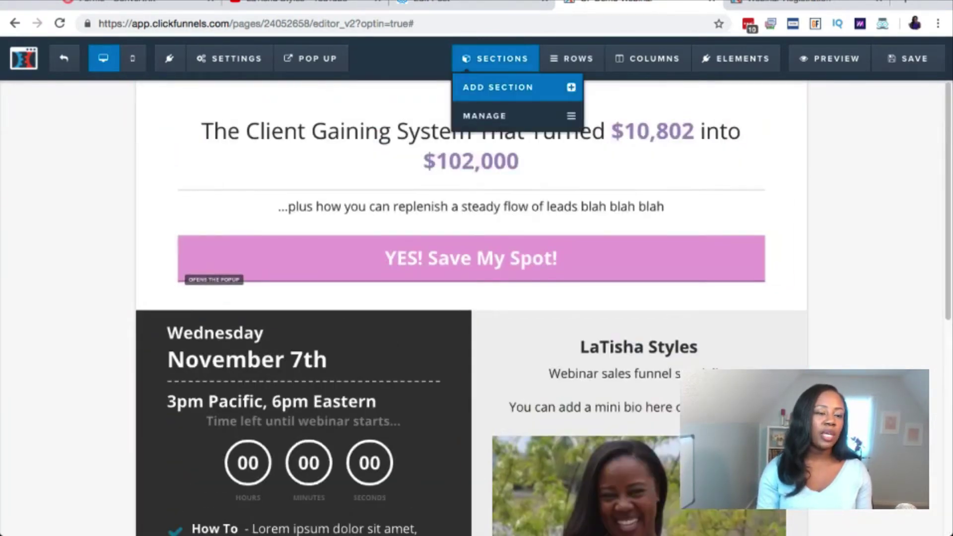
click(498, 88)
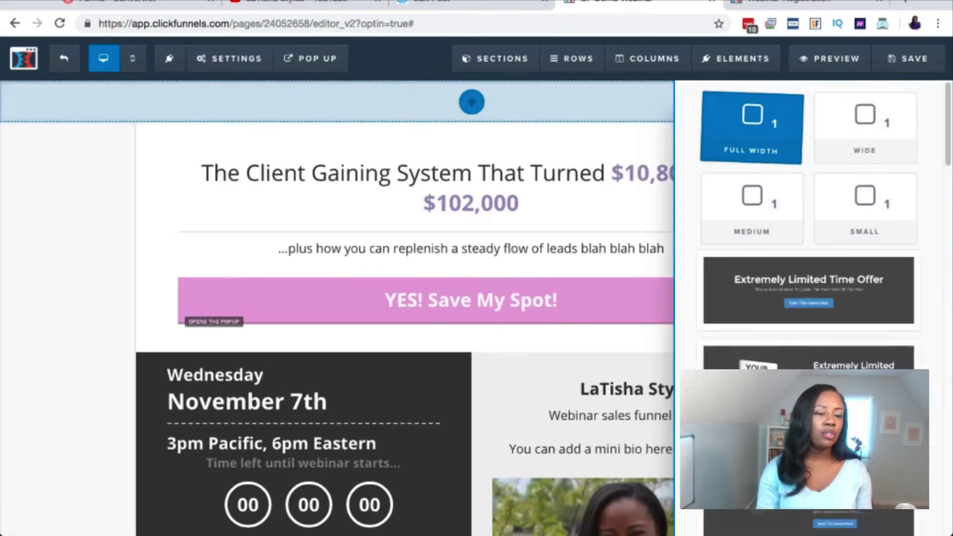
drag(820, 293, 471, 158)
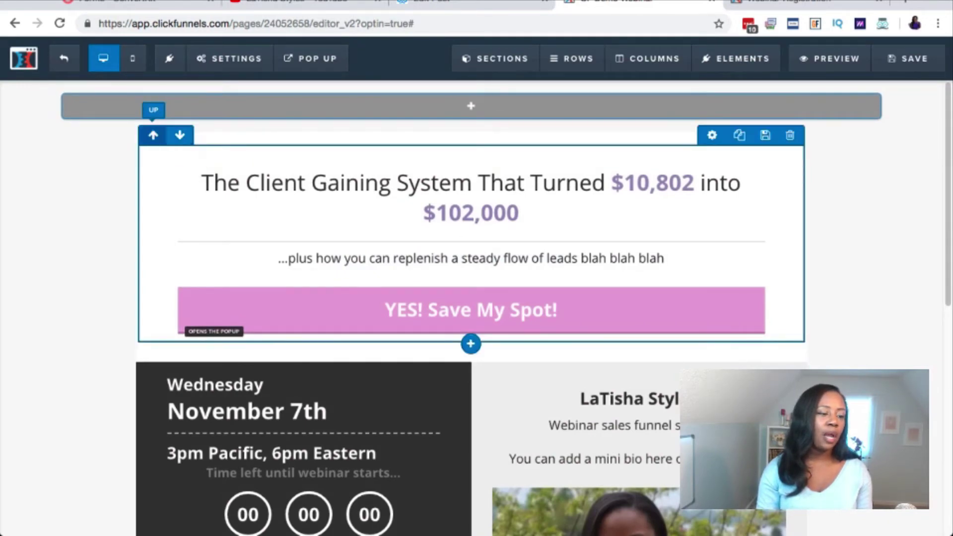
click(153, 135)
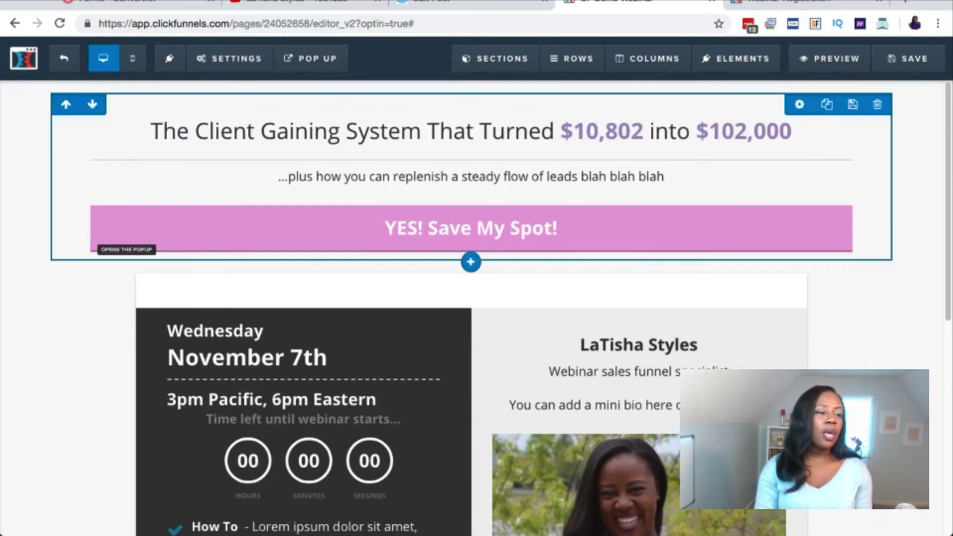
mouse_move(230, 58)
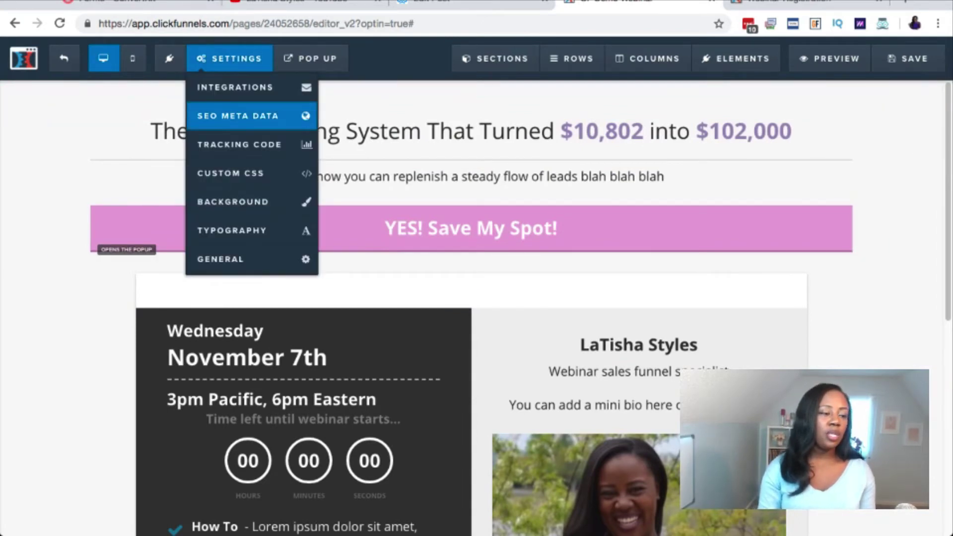
Step: Set the page's email integration to ConvertKit, then switch to the ConvertKit tab
click(239, 116)
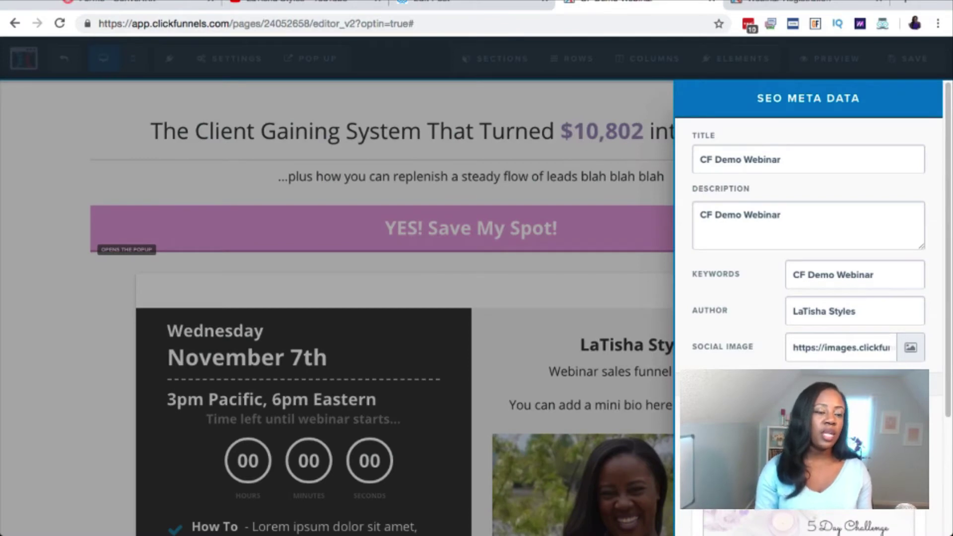
key(Escape)
mouse_move(230, 58)
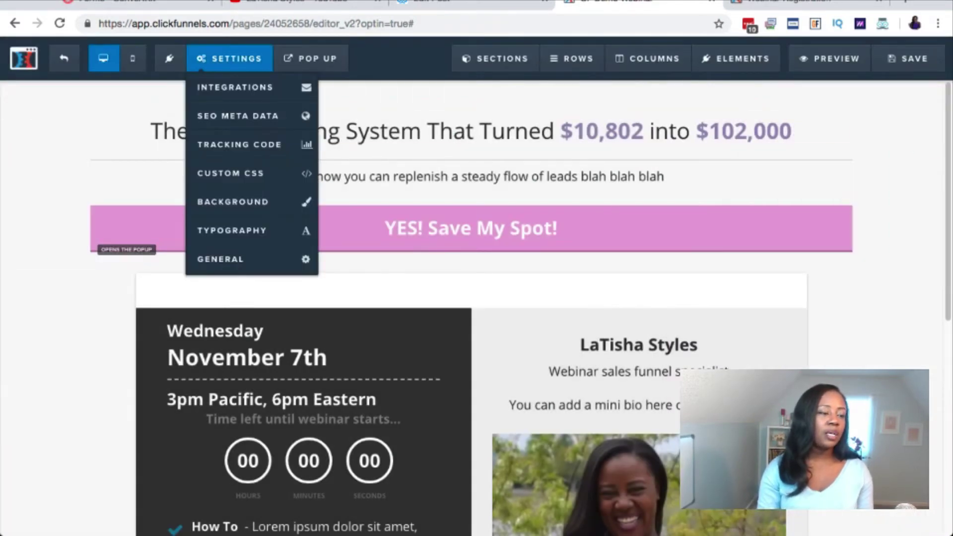
click(235, 87)
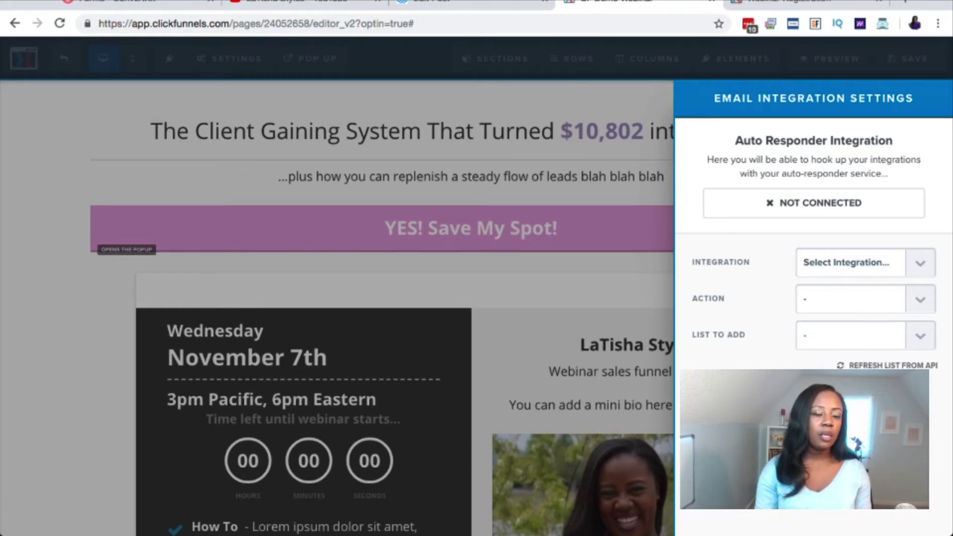
click(851, 262)
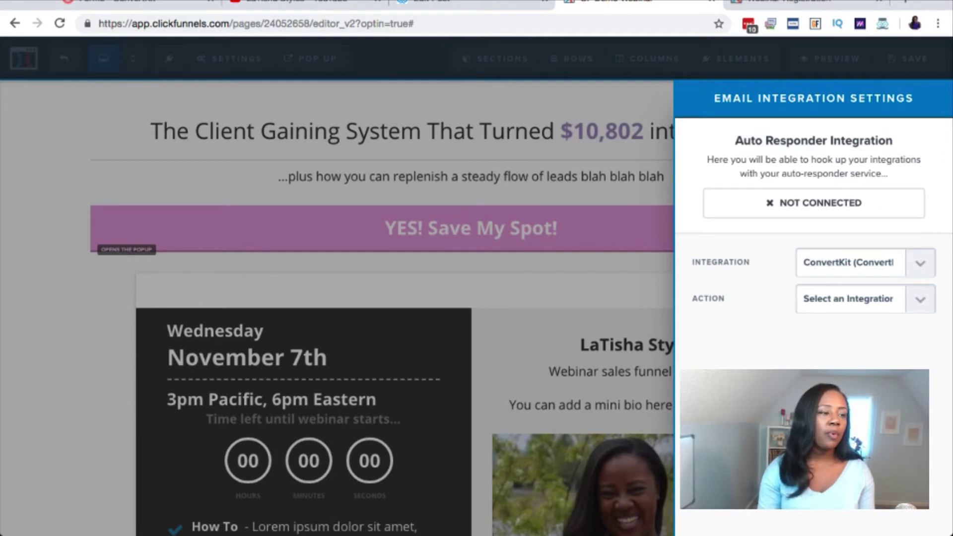
key(ctrl+1)
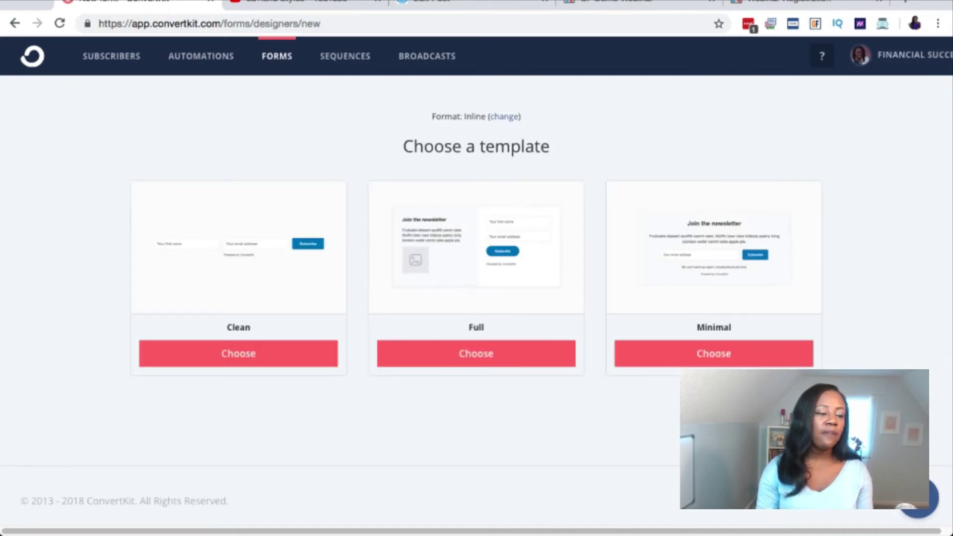
Step: Create a Clean-template ConvertKit form titled 'CF Demo Webinar'
click(239, 354)
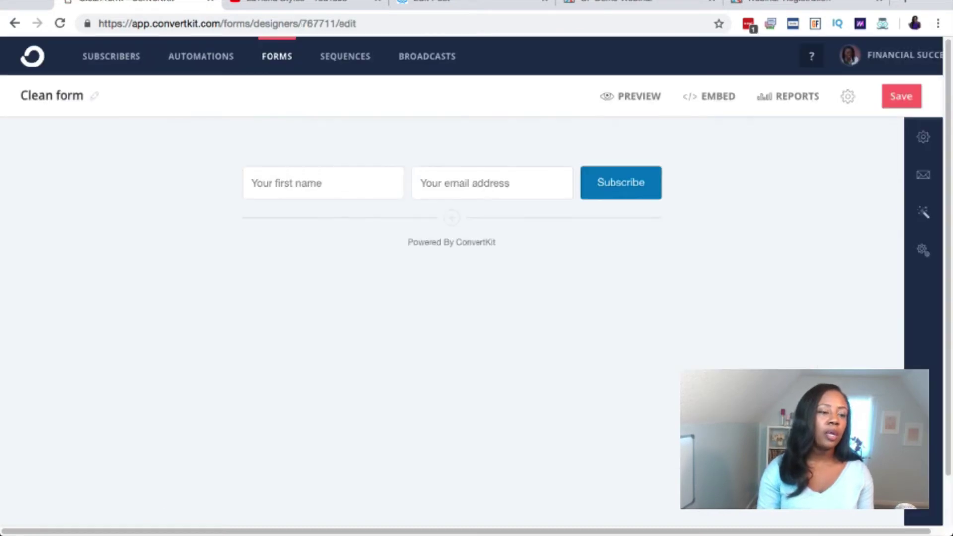
click(94, 96)
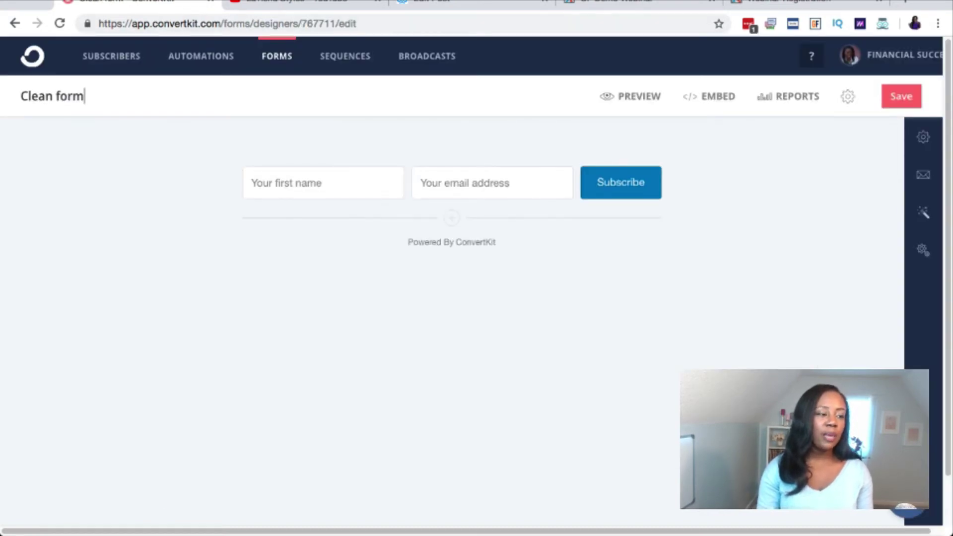
key(ctrl+a)
text(CF Demo Webinar)
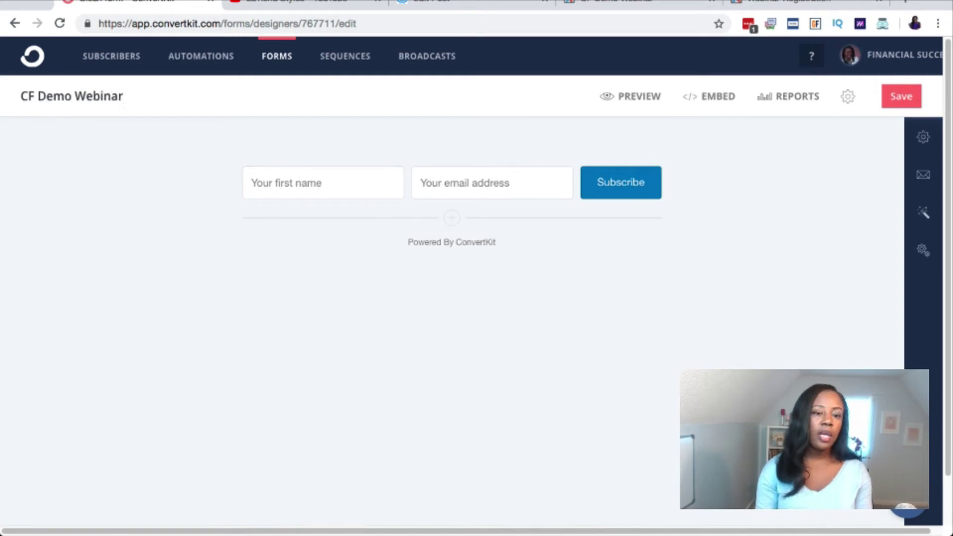
key(Return)
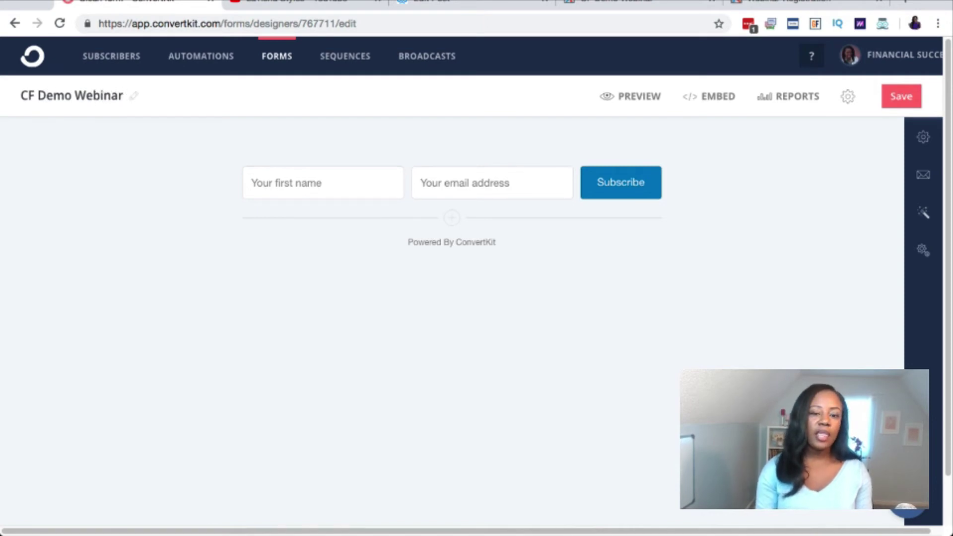
Step: Turn off the form's incentive email and save the form
click(923, 174)
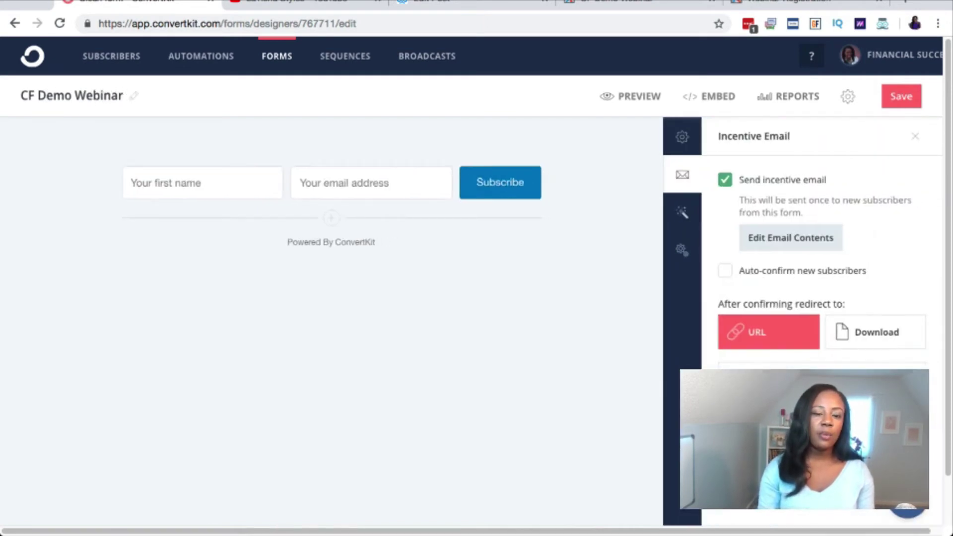
click(725, 180)
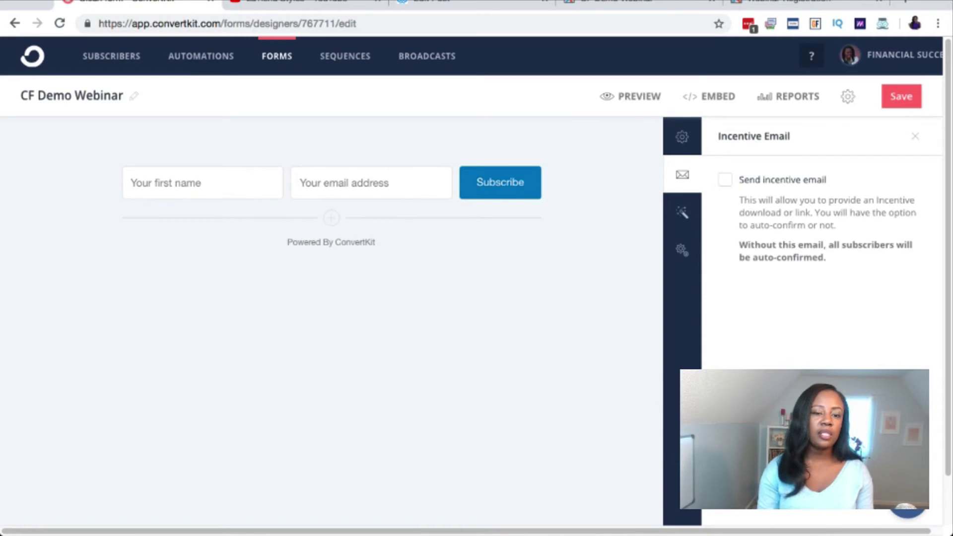
click(902, 96)
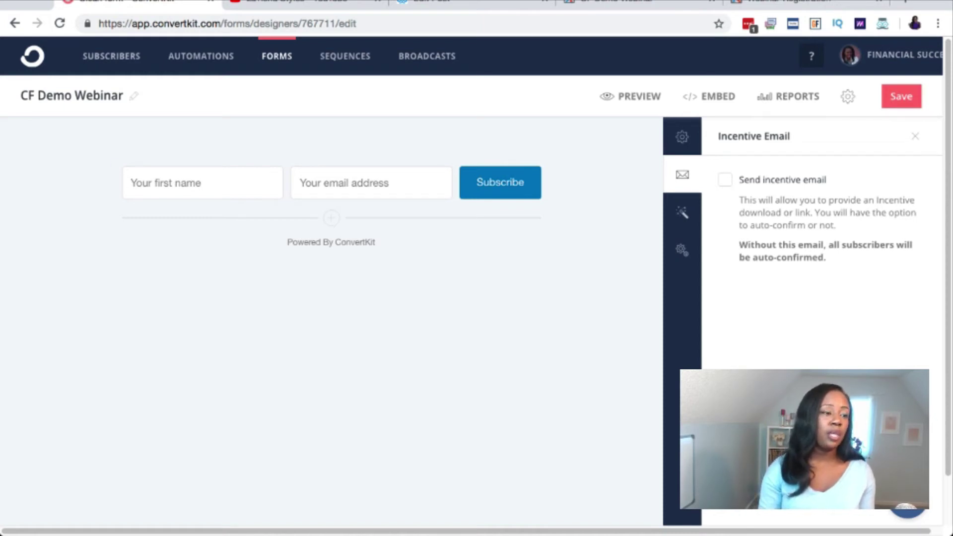
click(201, 56)
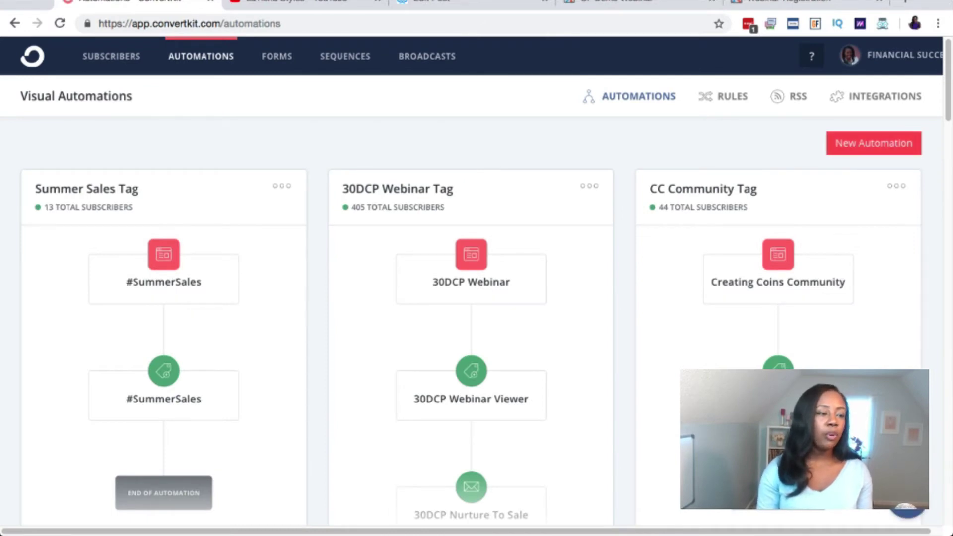
Step: Create automation 'CF Demo Webinar' triggered by signups to the CF Demo Webinar form
click(874, 143)
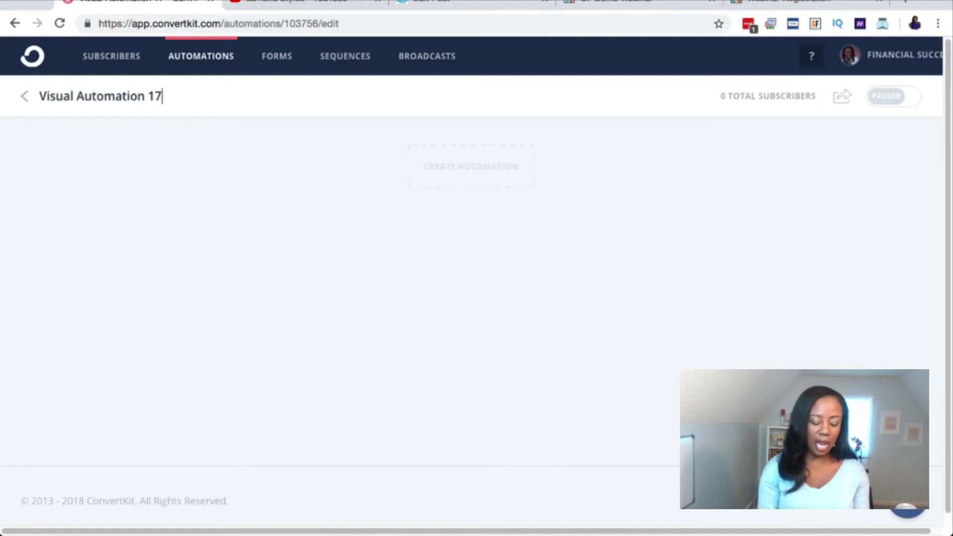
key(ctrl+a)
text(CF Demo Webinar)
key(Return)
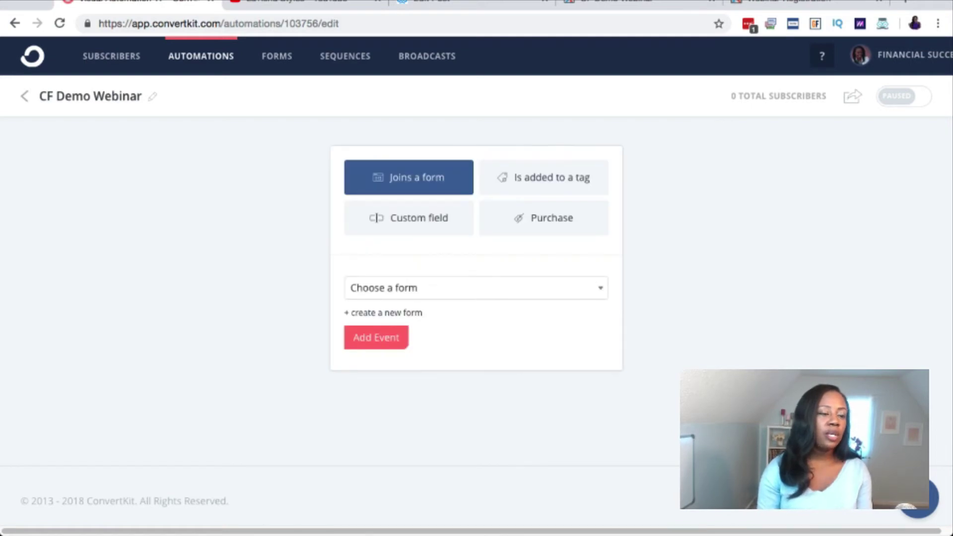
click(476, 288)
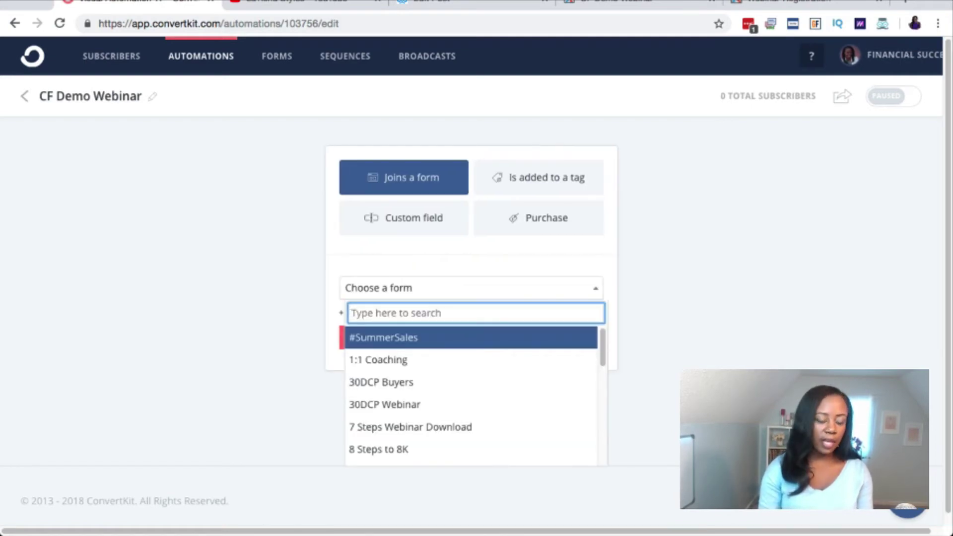
text(cf)
key(Return)
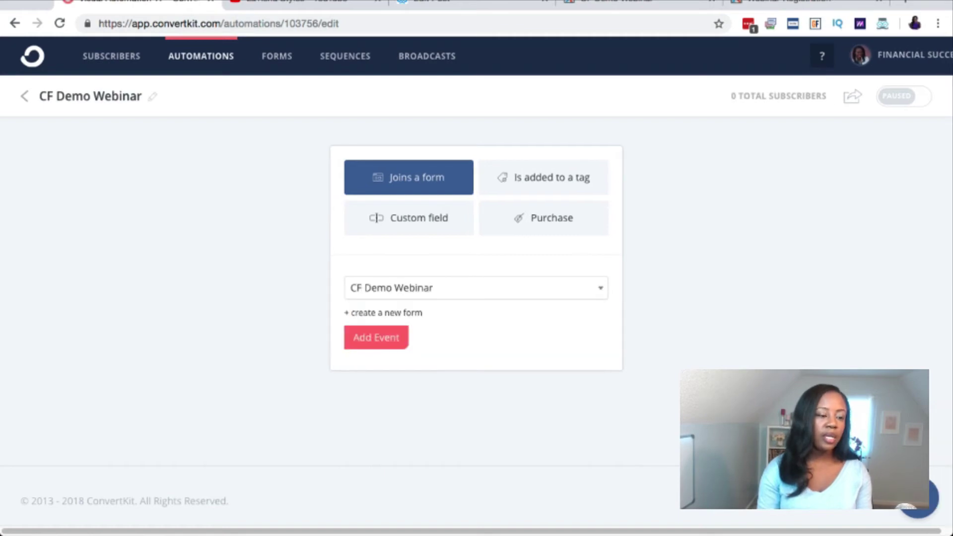
click(375, 336)
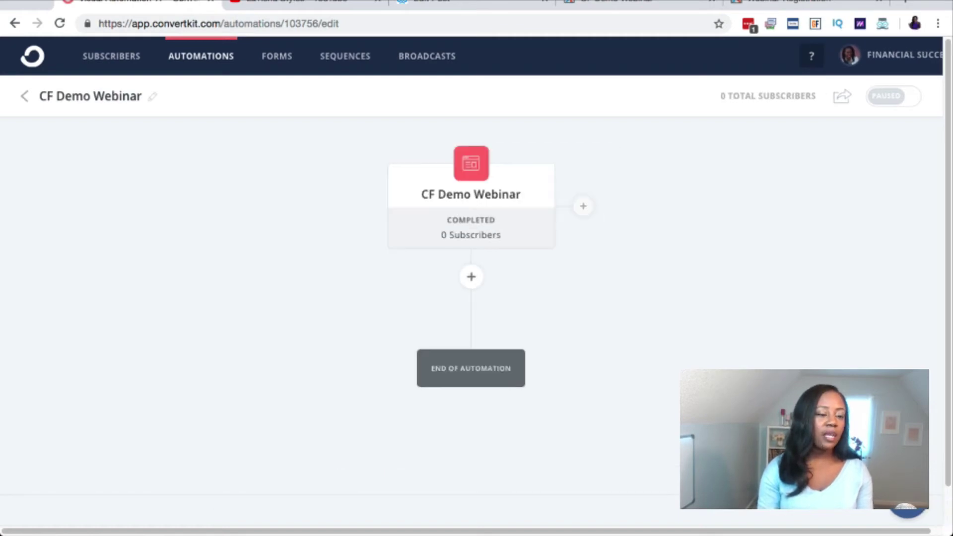
Step: Add an action that applies a newly created 'CF Demo Webinar' tag
click(471, 277)
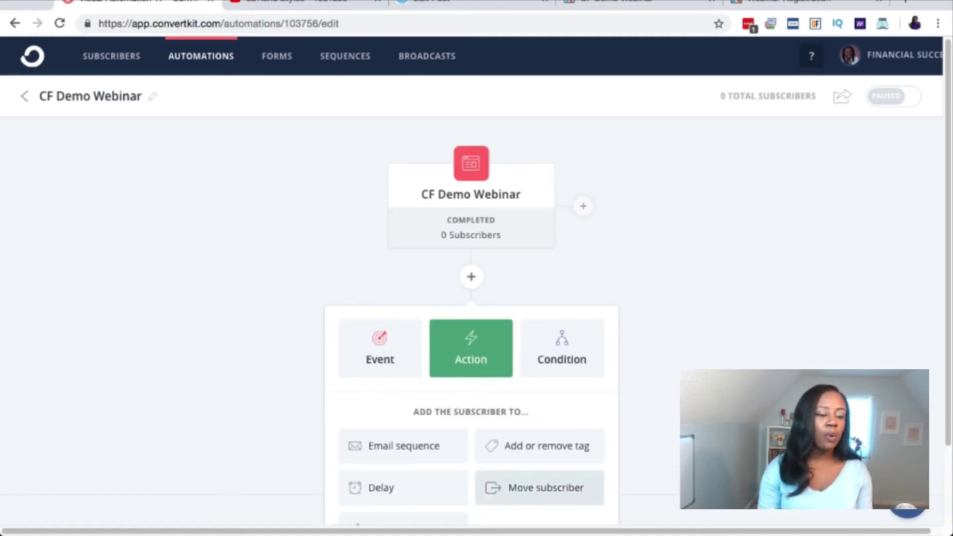
click(541, 448)
scroll(472, 397, down, 1)
scroll(471, 298, down, 2)
click(471, 418)
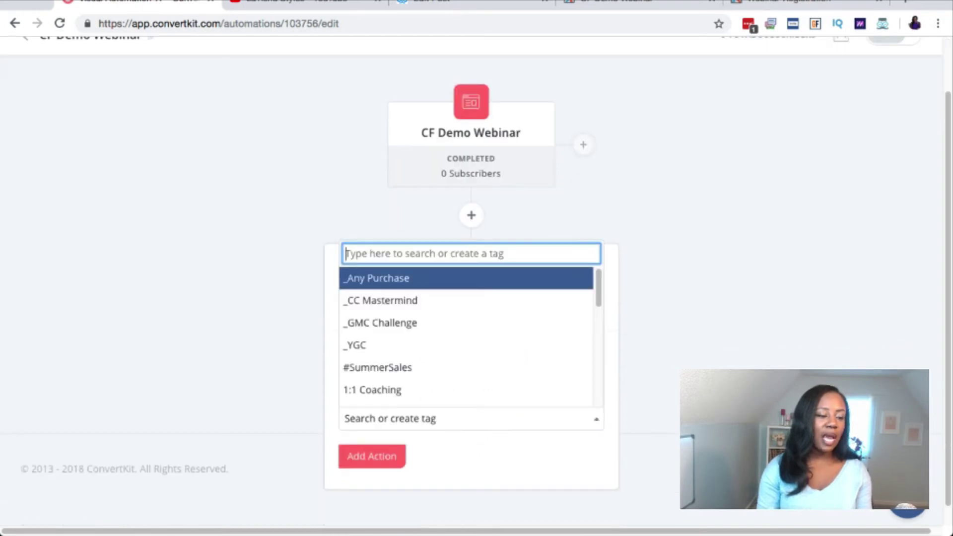
text(CF )
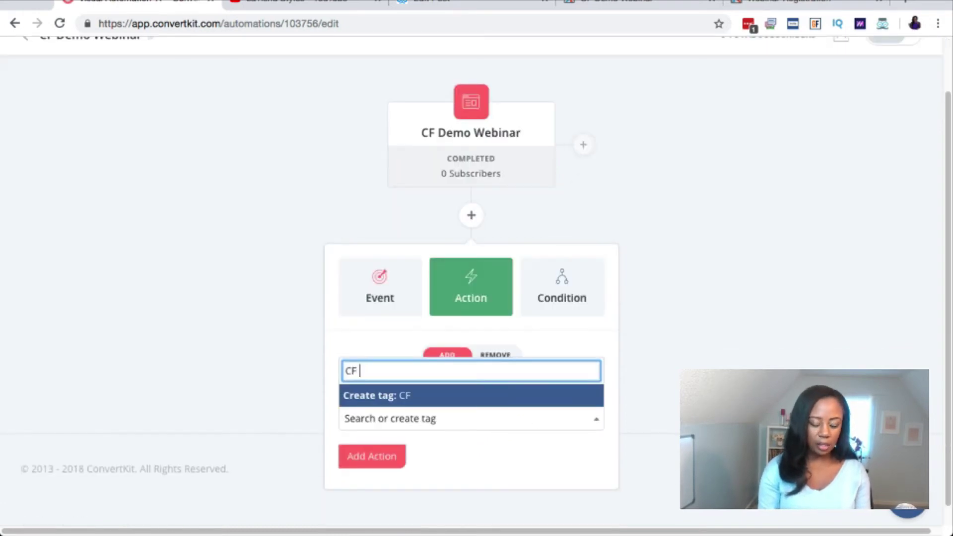
text(Demo Webinar)
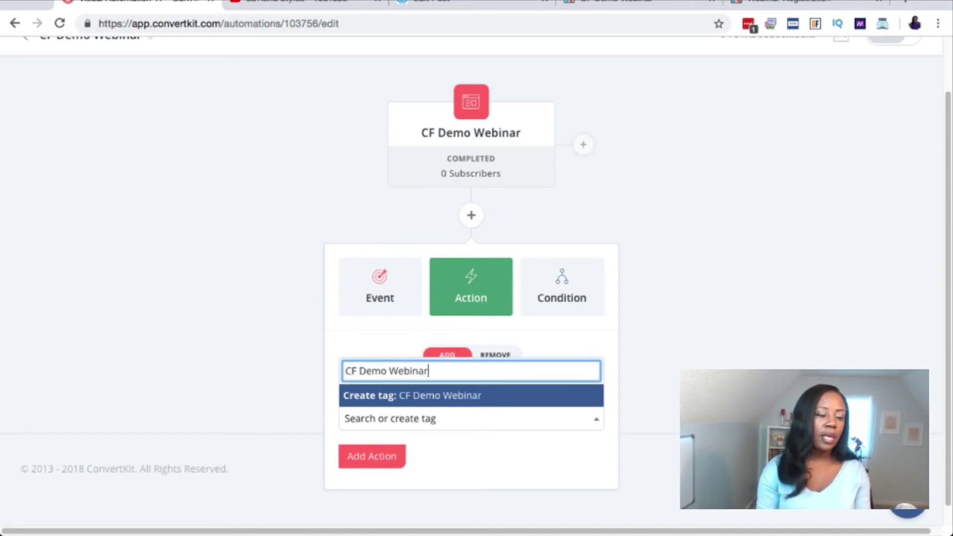
key(Return)
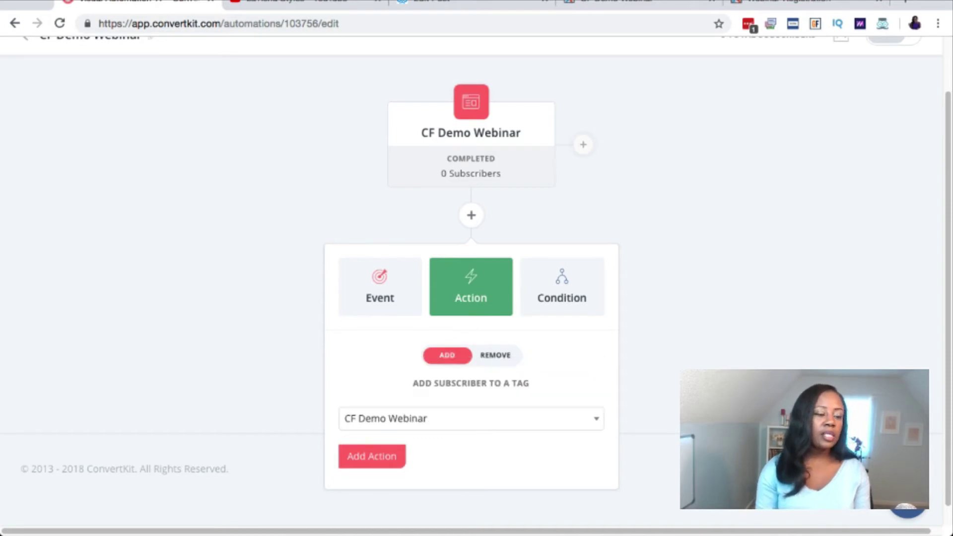
click(371, 456)
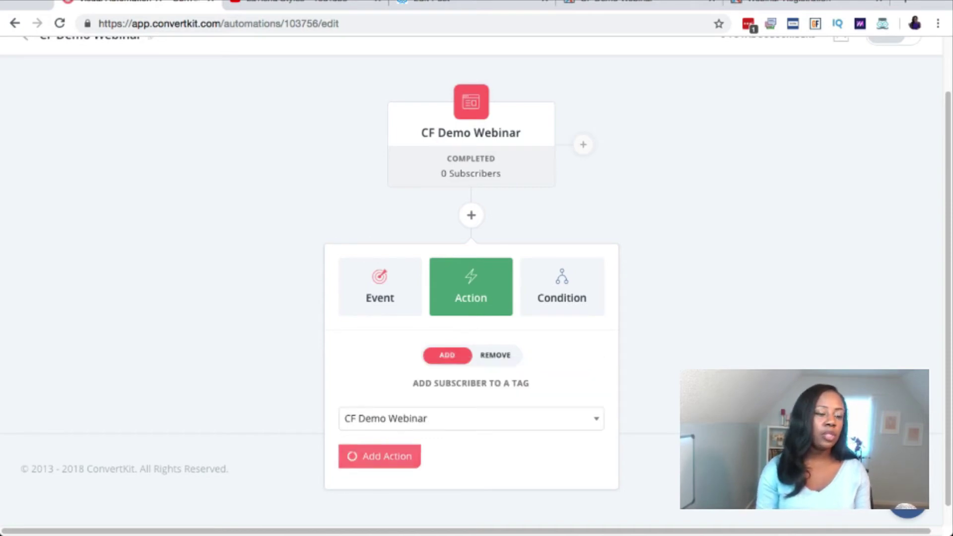
Step: Turn the automation on and return to the ClickFunnels editor
scroll(477, 268, up, 1)
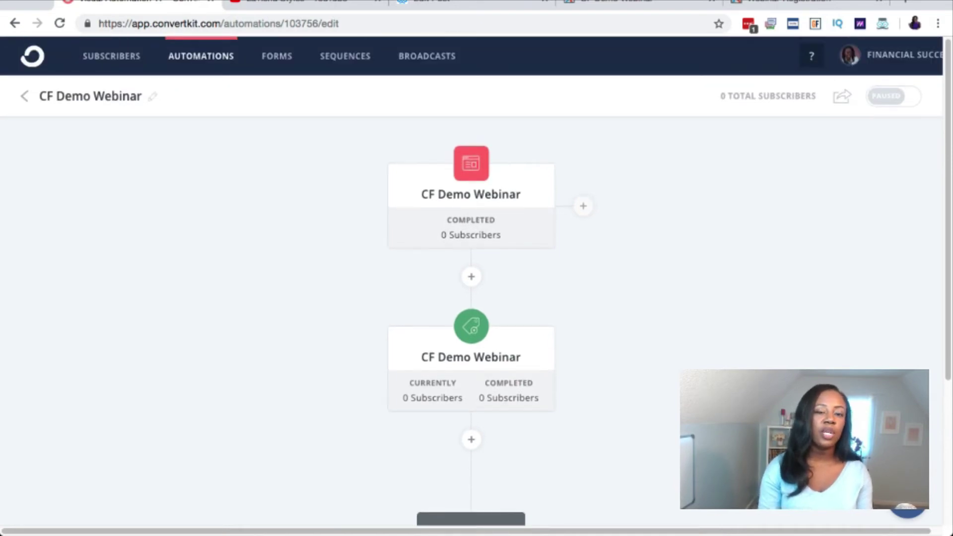
click(886, 96)
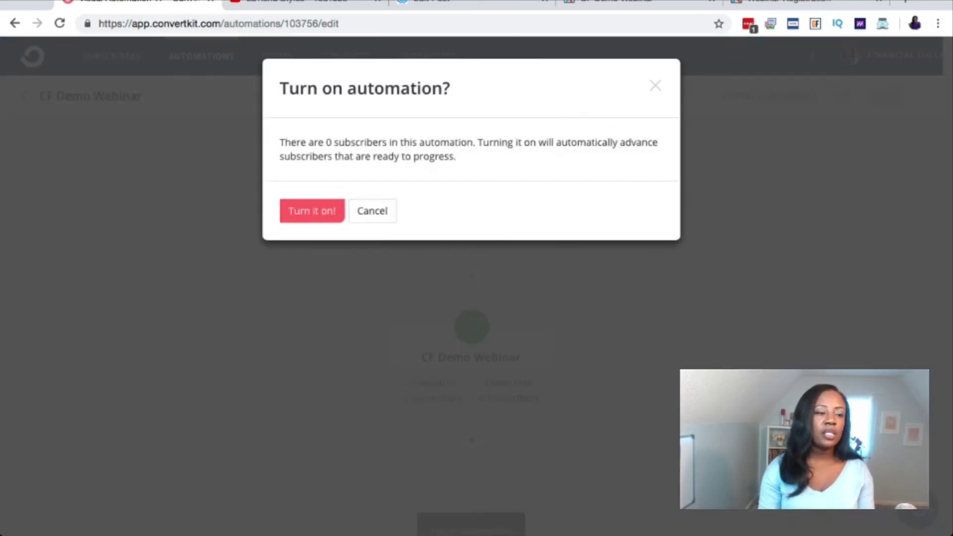
key(Return)
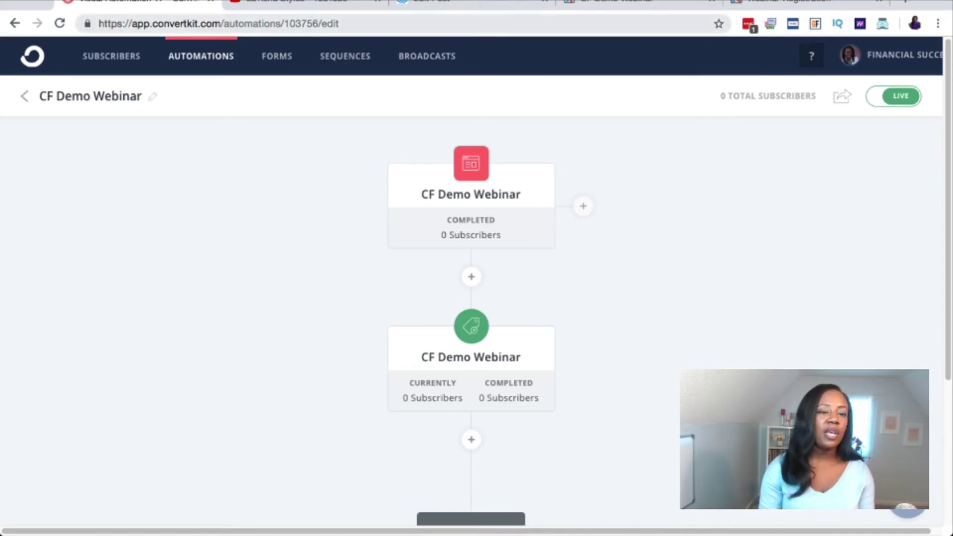
click(640, 2)
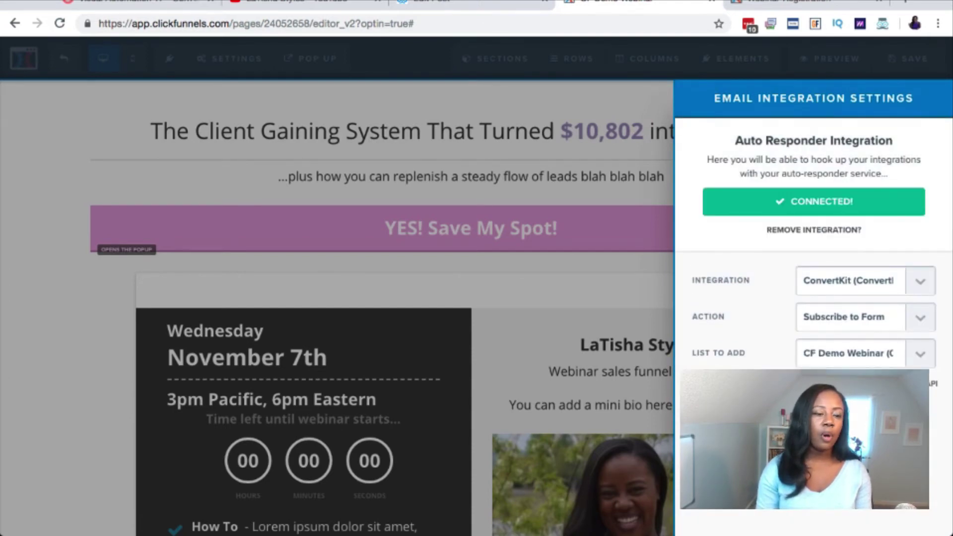
Step: Save the registration page, review it in mobile view, and exit to the step overview
key(Escape)
click(908, 58)
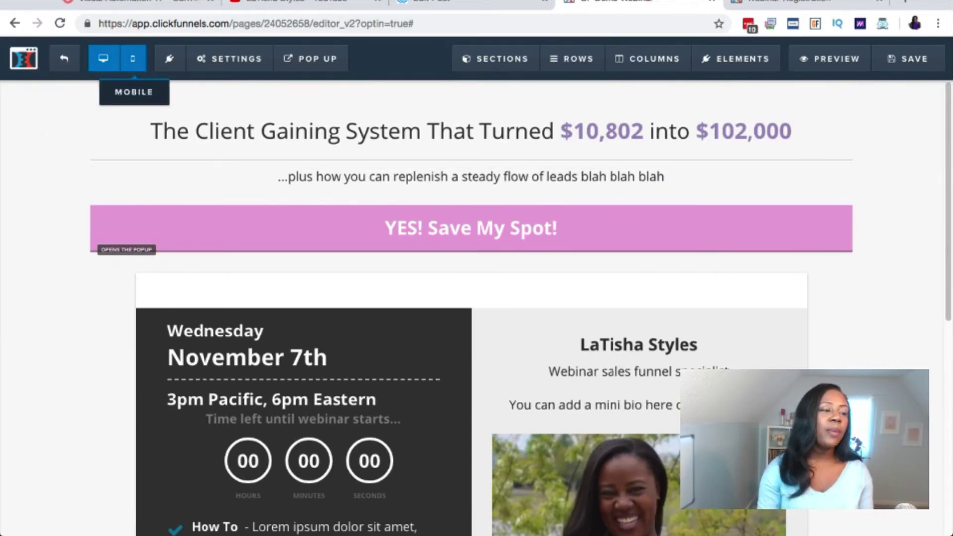
click(132, 58)
scroll(471, 159, down, 4)
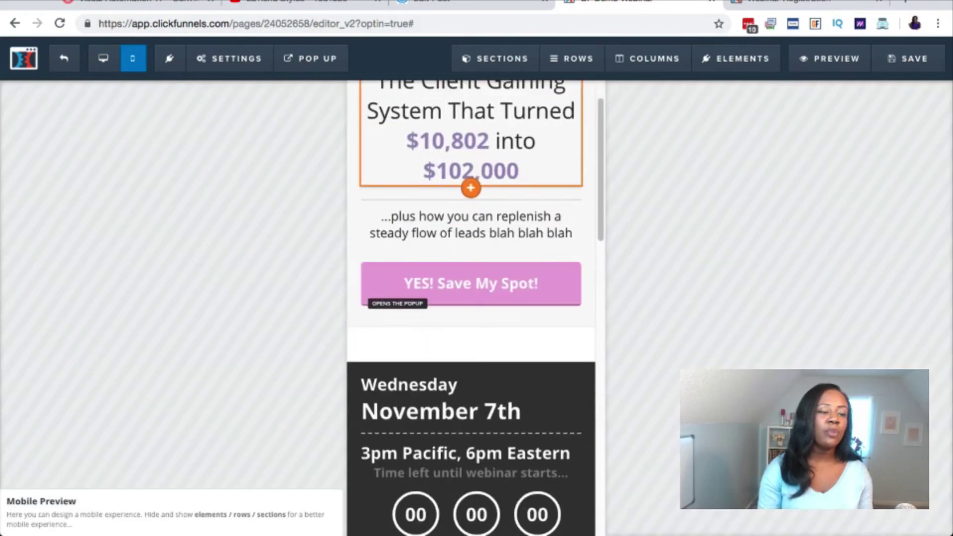
scroll(471, 308, down, 15)
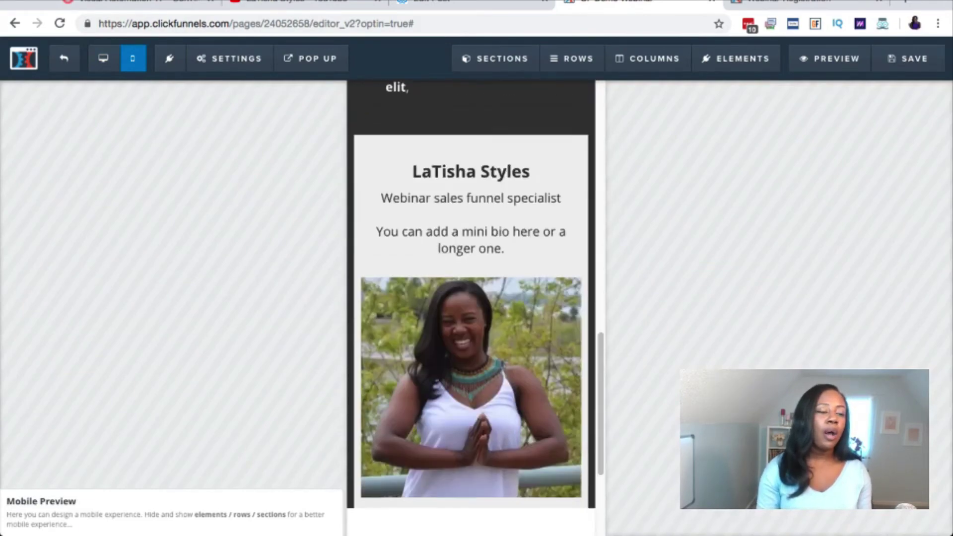
scroll(470, 308, up, 20)
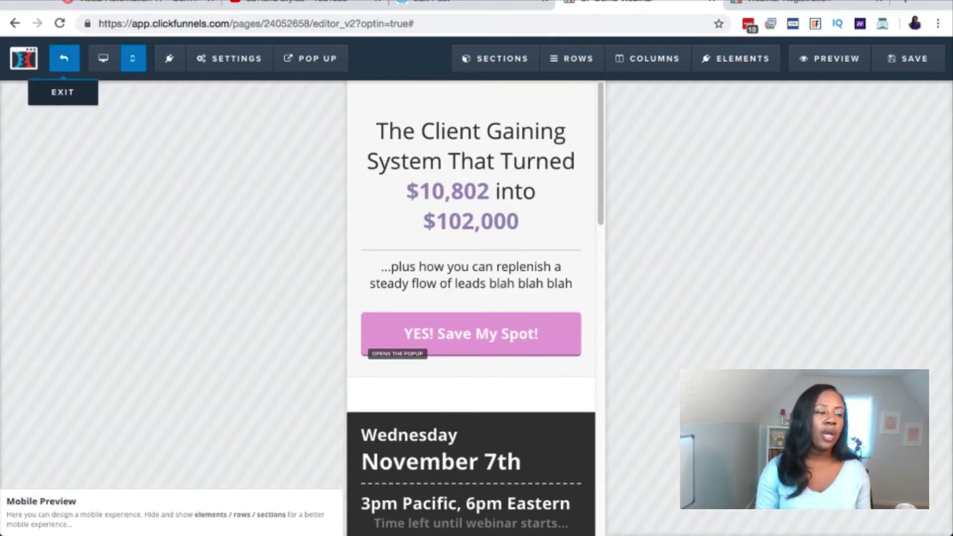
click(64, 58)
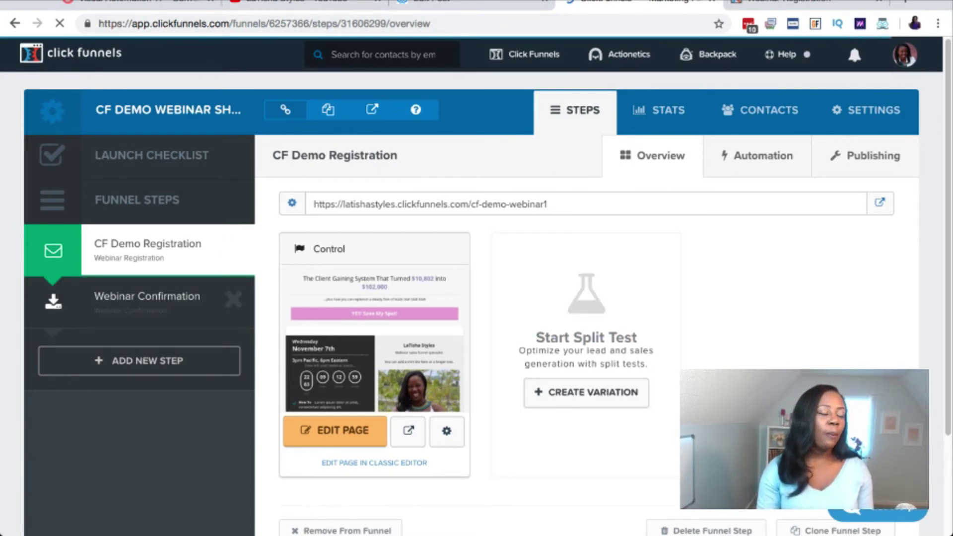
Step: Open the Webinar Confirmation page and set its SEO title to 'Webinar Thank You Page'
click(147, 298)
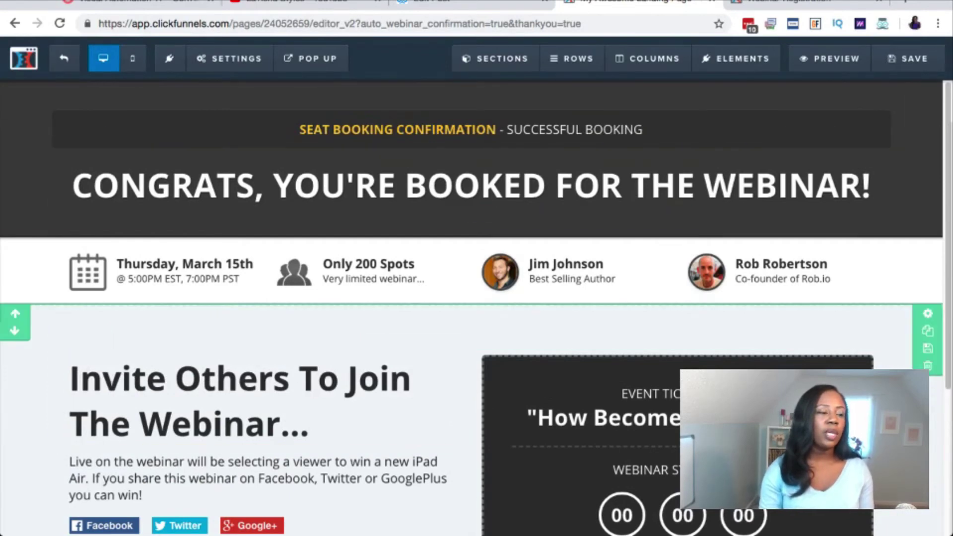
click(229, 58)
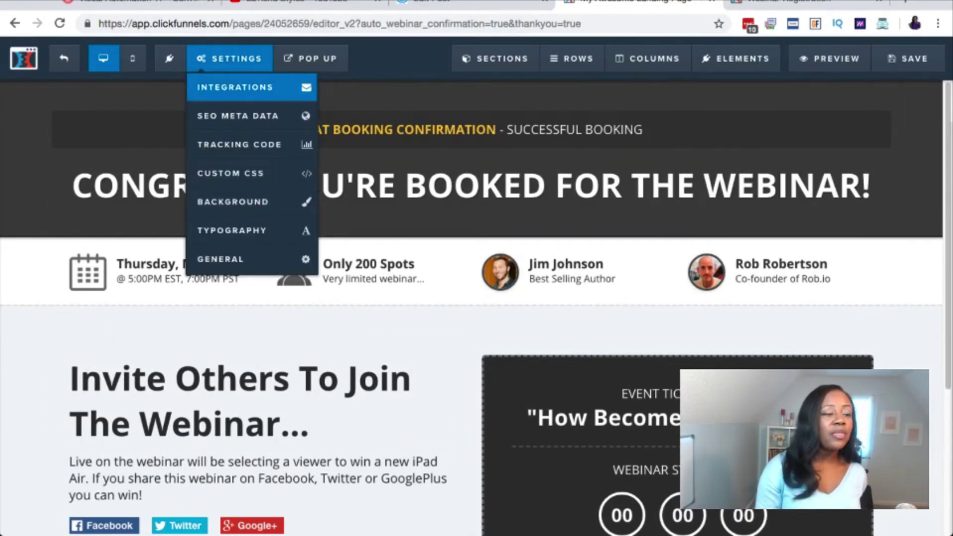
click(238, 116)
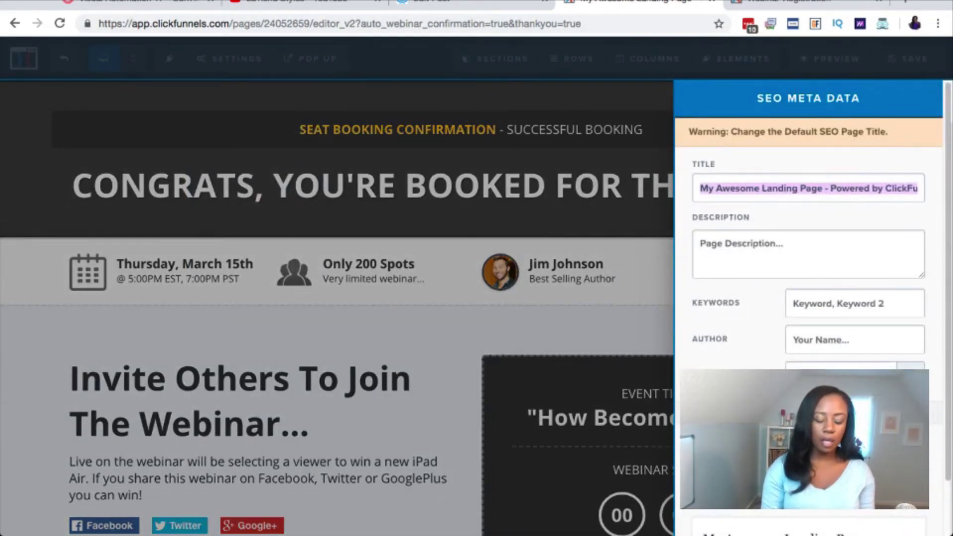
text(Thank You )
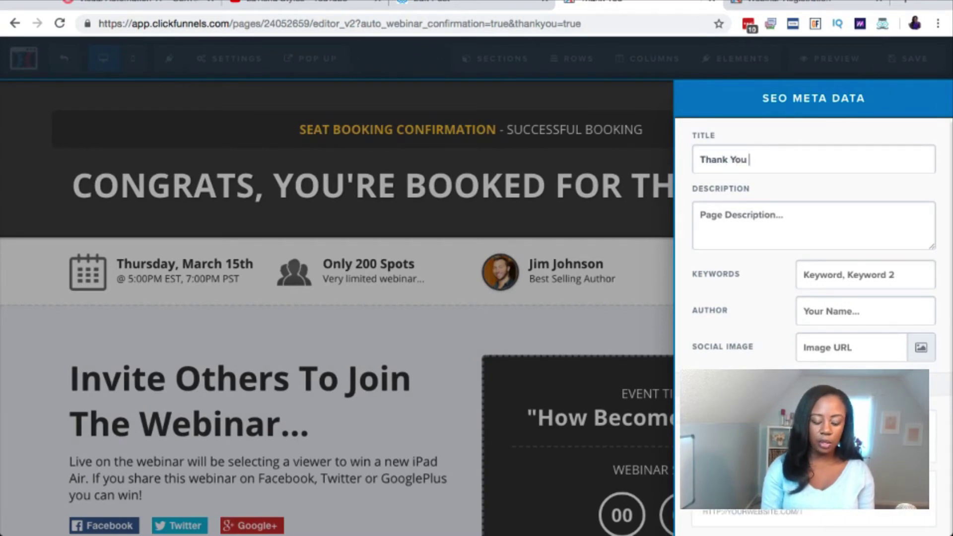
text(PAge)
key(BackSpace)
key(BackSpace)
key(BackSpace)
text(age)
click(700, 160)
text(Webinar)
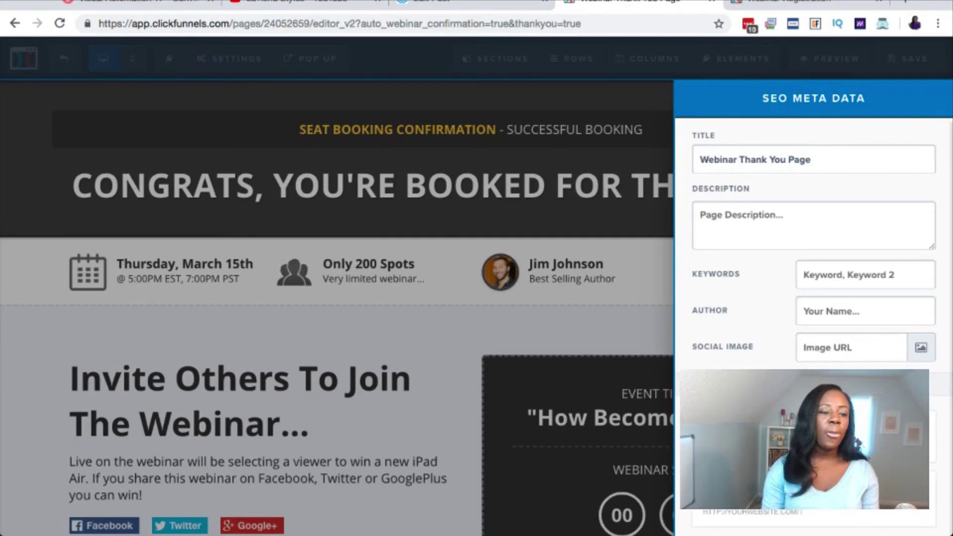
key(Escape)
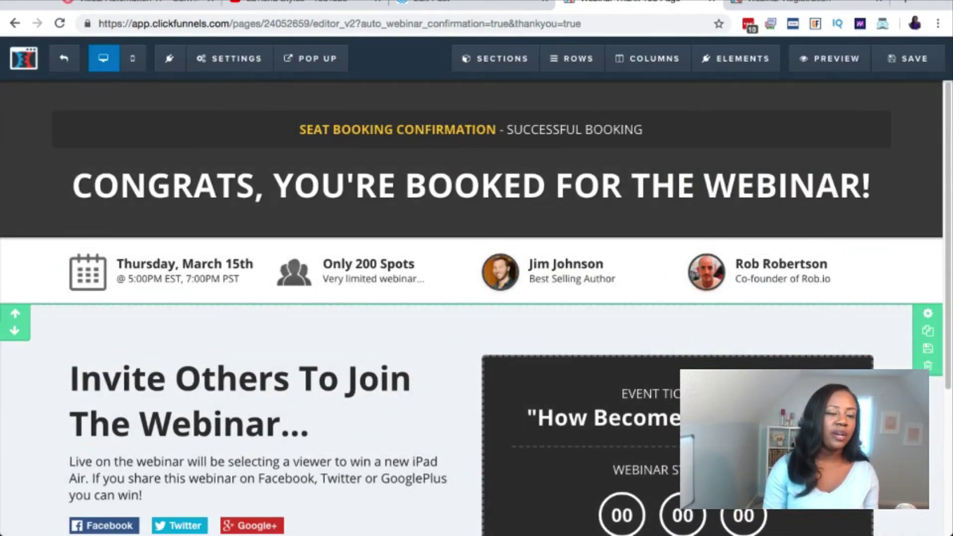
Step: Give the ticket box column a light purple background color
scroll(298, 412, down, 3)
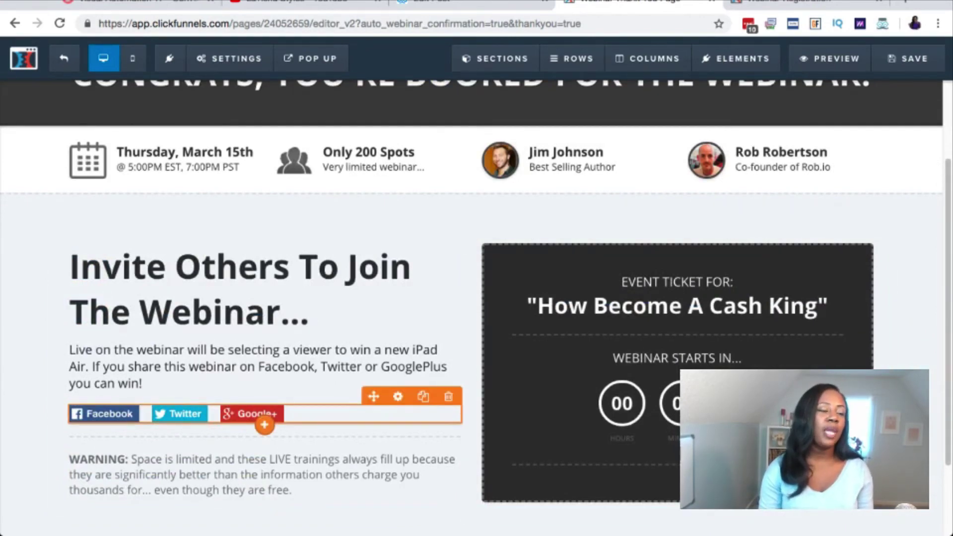
scroll(149, 367, up, 1)
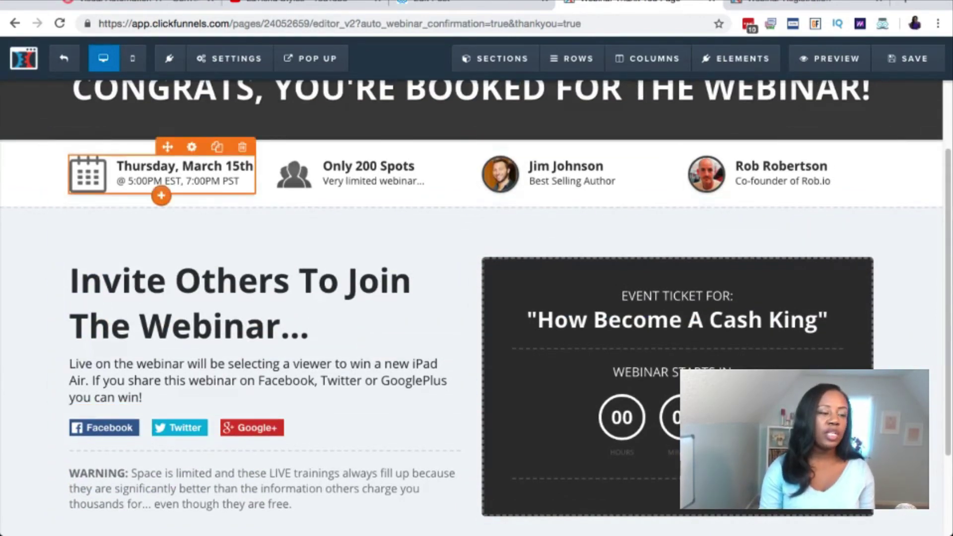
scroll(397, 397, up, 3)
scroll(372, 268, down, 6)
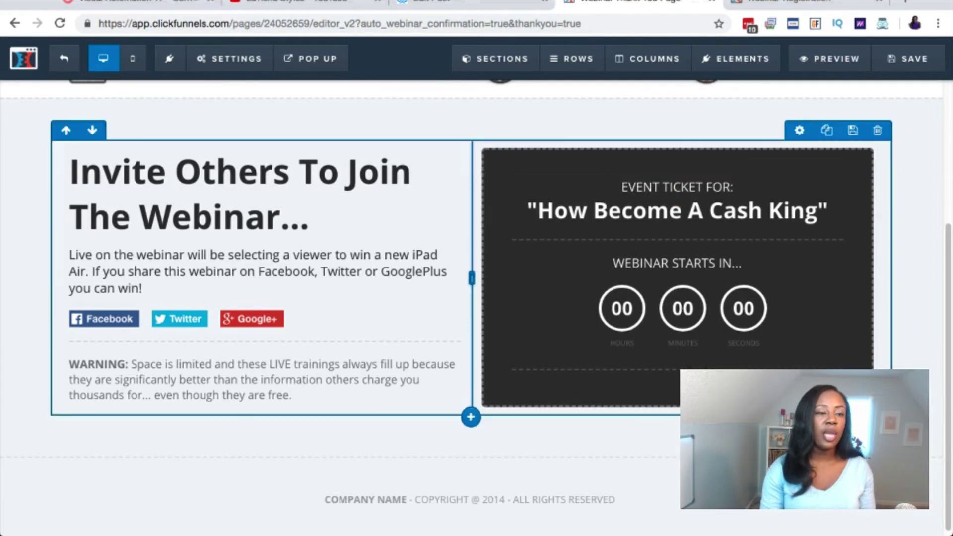
scroll(471, 306, up, 1)
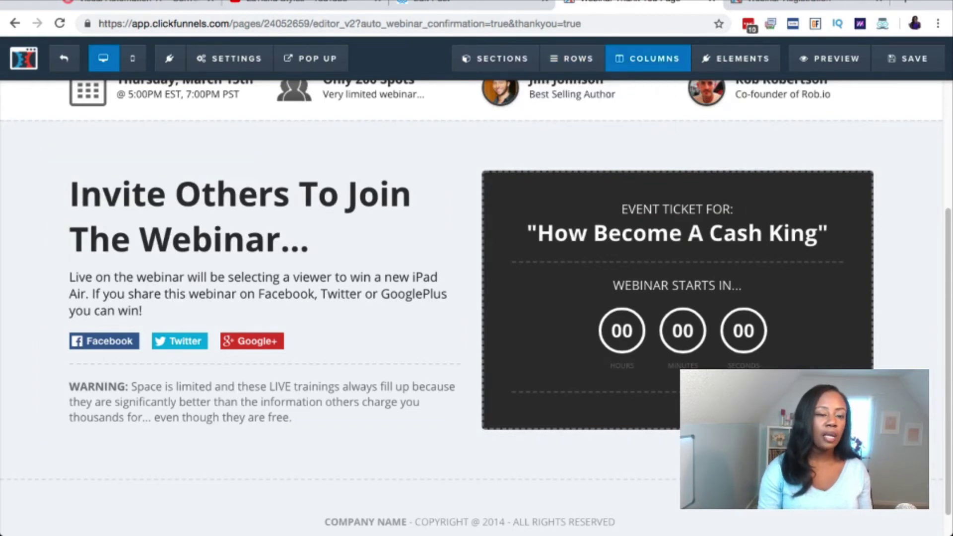
click(648, 58)
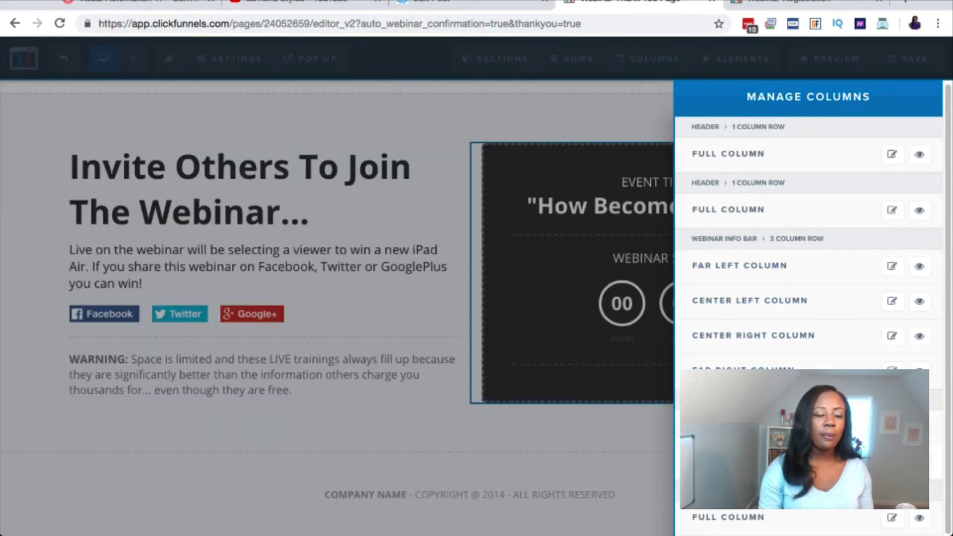
click(892, 461)
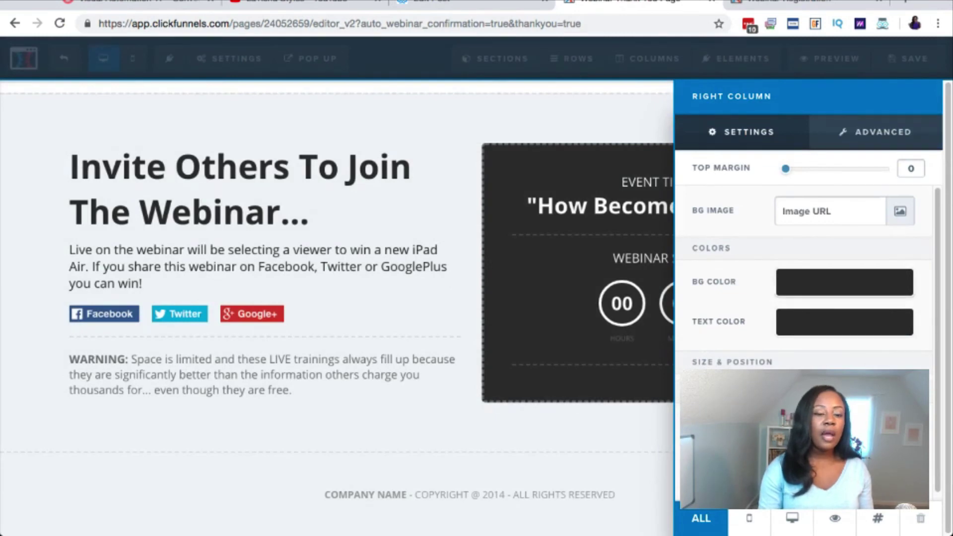
click(845, 282)
click(829, 334)
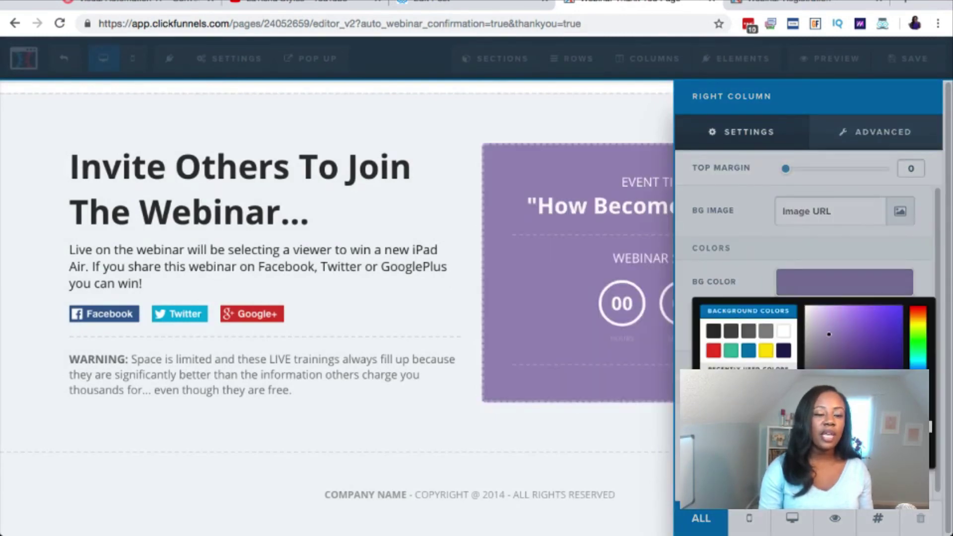
key(Escape)
click(845, 322)
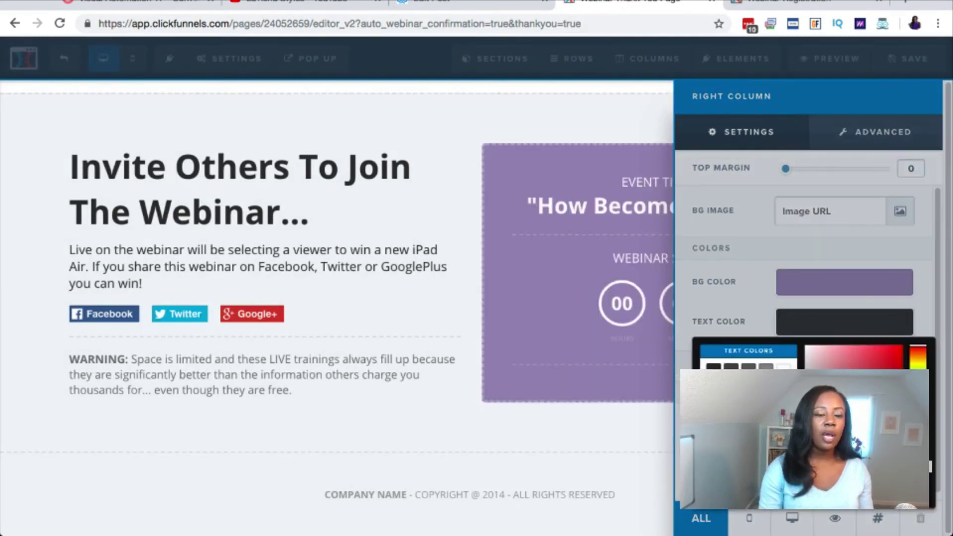
key(Escape)
key(Escape)
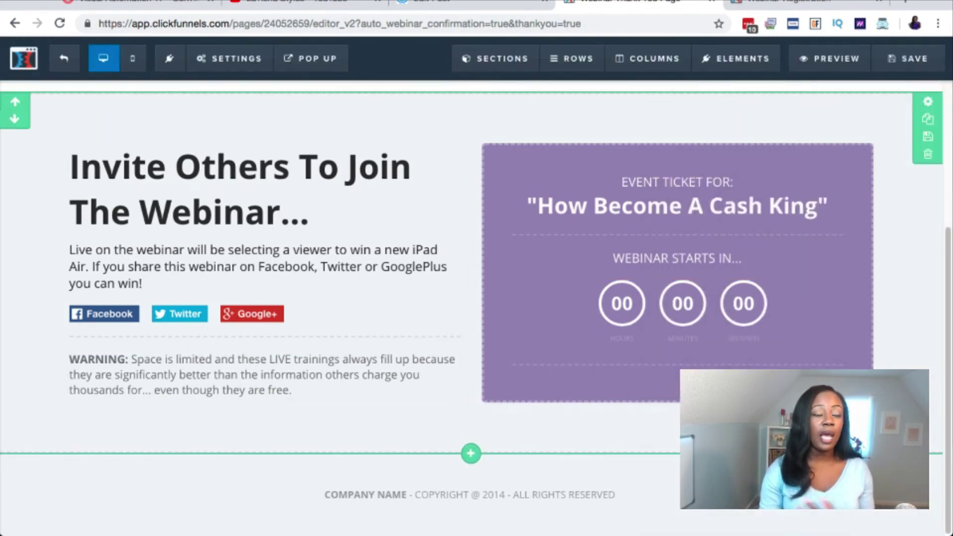
Step: Switch the confirmation page editor to its mobile preview
scroll(477, 298, up, 2)
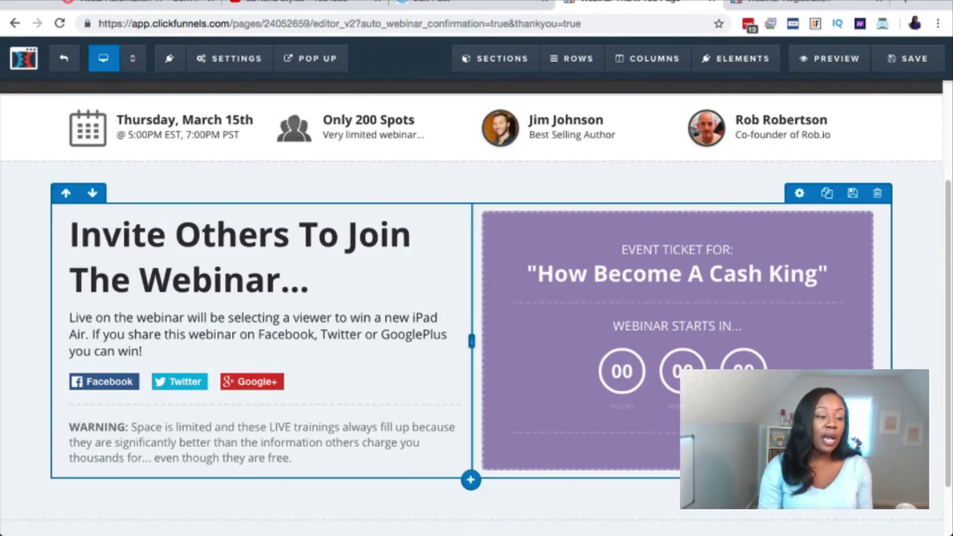
scroll(476, 298, up, 4)
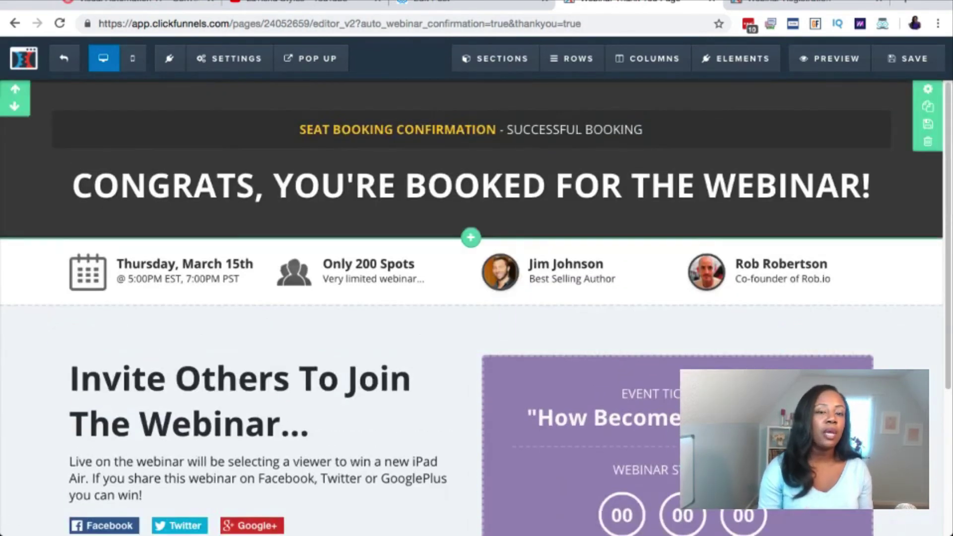
click(132, 59)
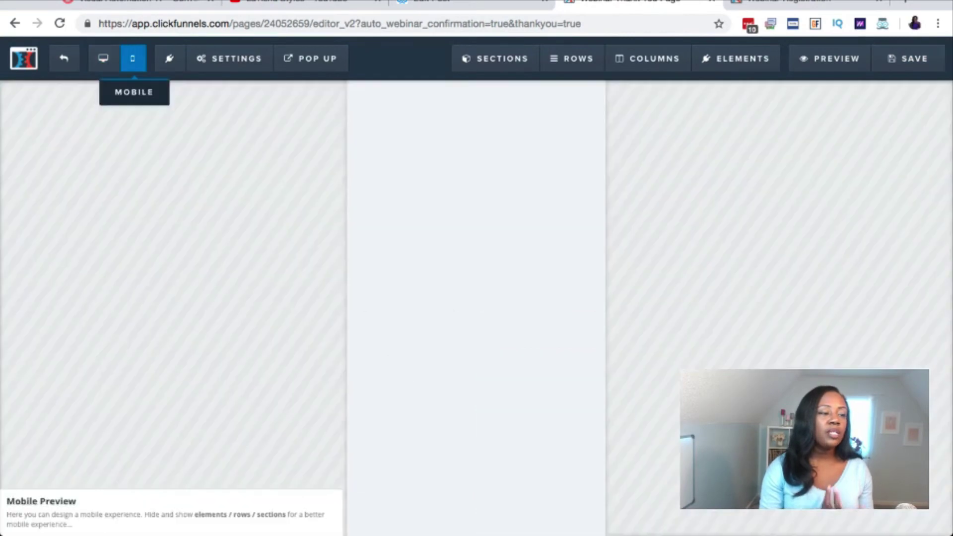
Step: Exit the editor, copy the confirmation page's URL, and switch to the ManyChat tab
scroll(470, 259, down, 15)
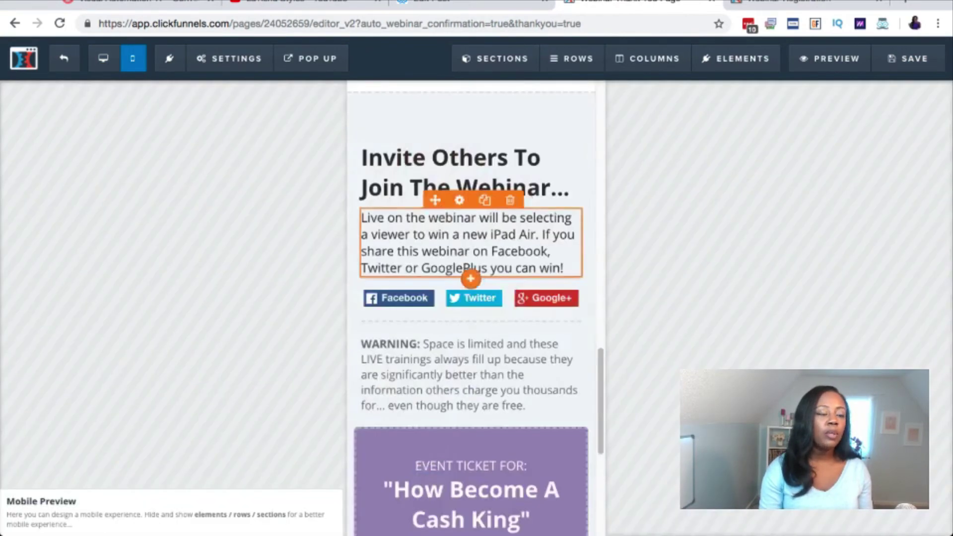
scroll(470, 259, down, 5)
scroll(470, 258, up, 20)
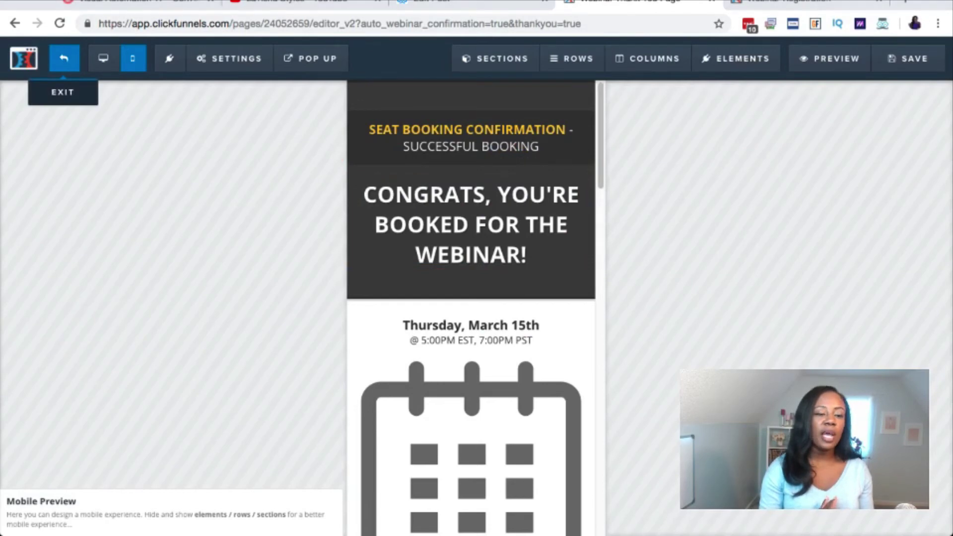
click(63, 58)
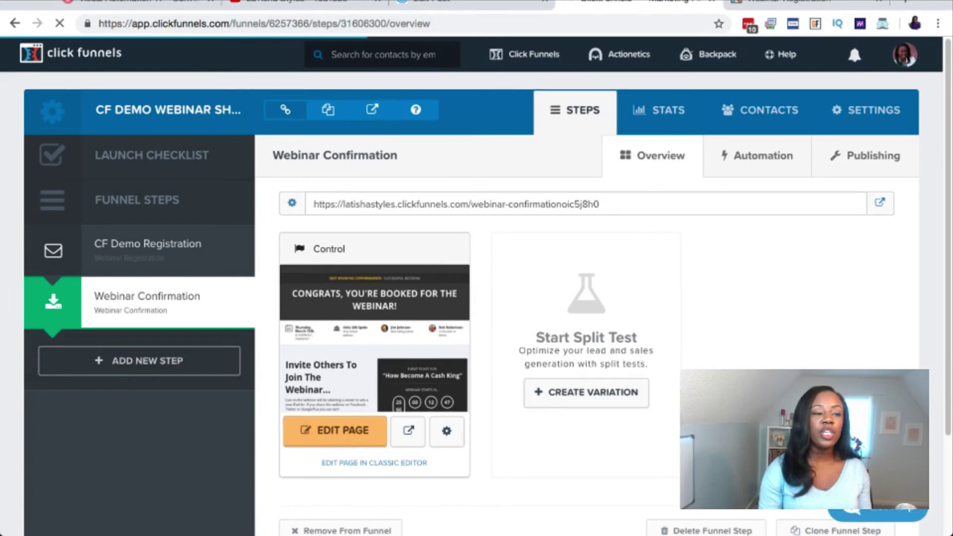
click(328, 109)
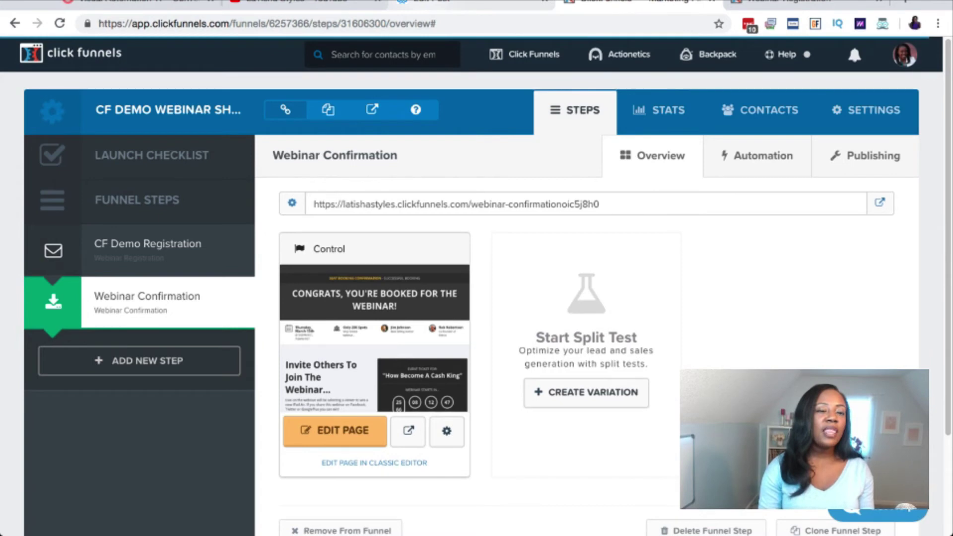
key(ctrl+shift+Tab)
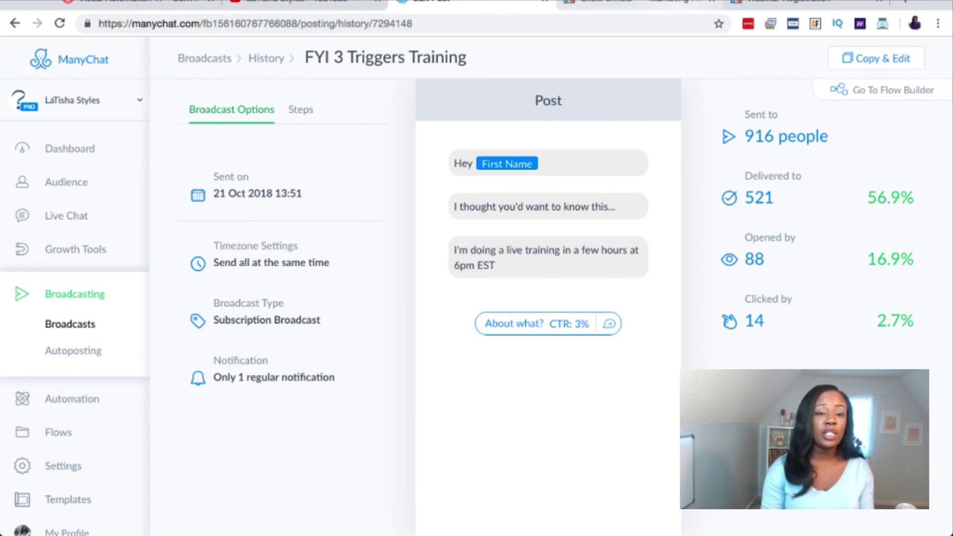
Step: Switch browser tabs and scroll the Messenger conversation showing the JOIN TRAINING broadcast
key(ctrl+Tab)
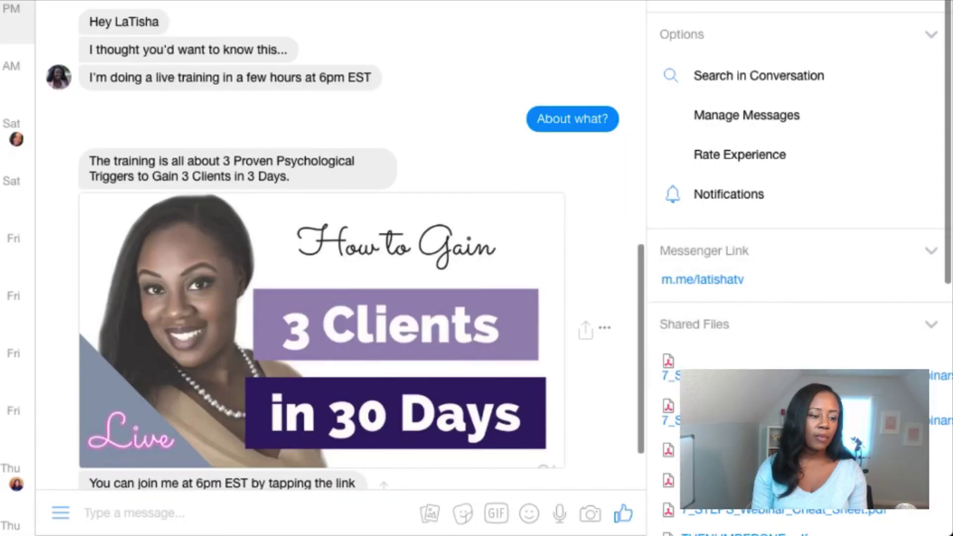
scroll(319, 276, down, 2)
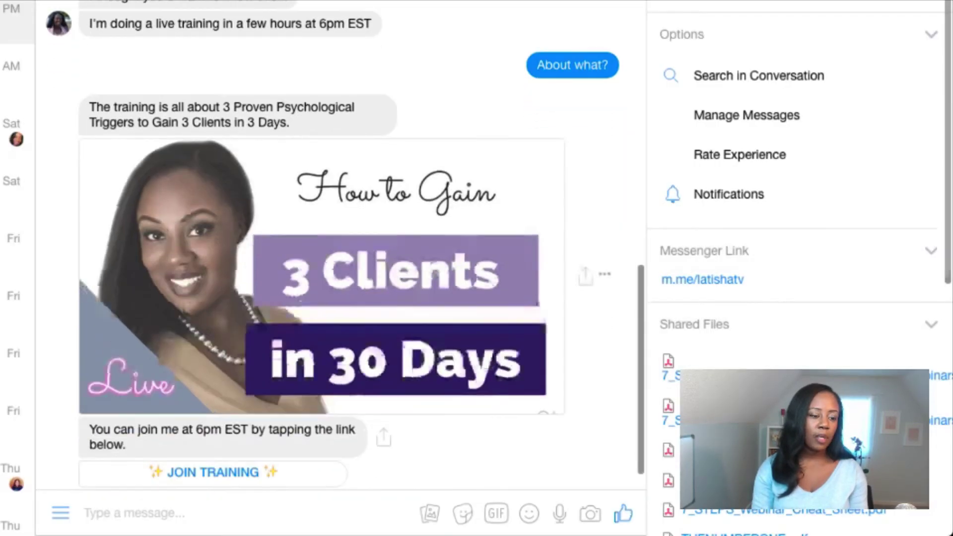